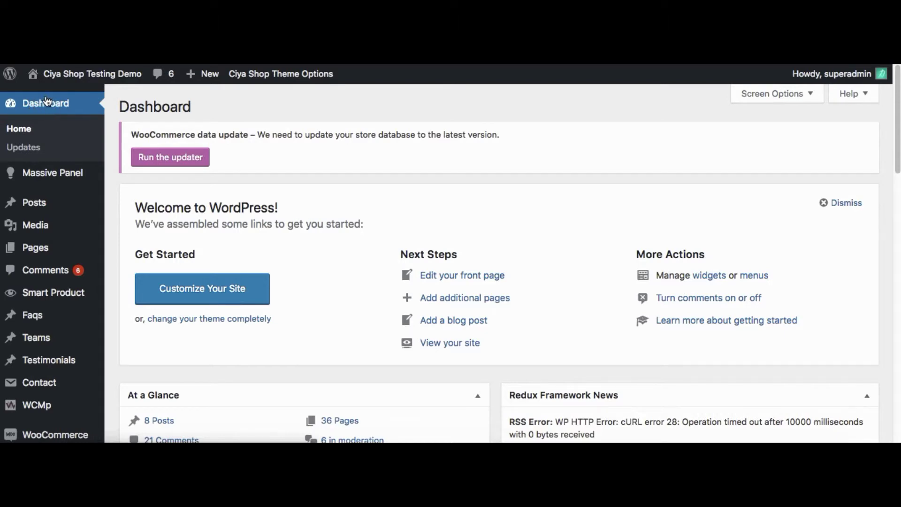
Open CiyaShop App Settings from the admin sidebar and scroll through its sections back to Primary Logo.
{"action": "scroll", "coordinate": [54, 239], "scroll_direction": "down", "scroll_amount": 10}
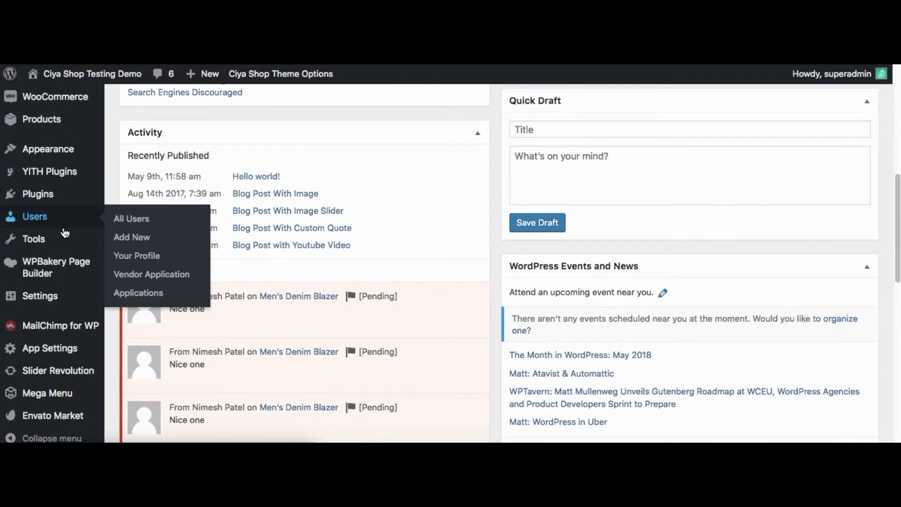
{"action": "mouse_move", "coordinate": [50, 325]}
{"action": "mouse_move", "coordinate": [56, 351]}
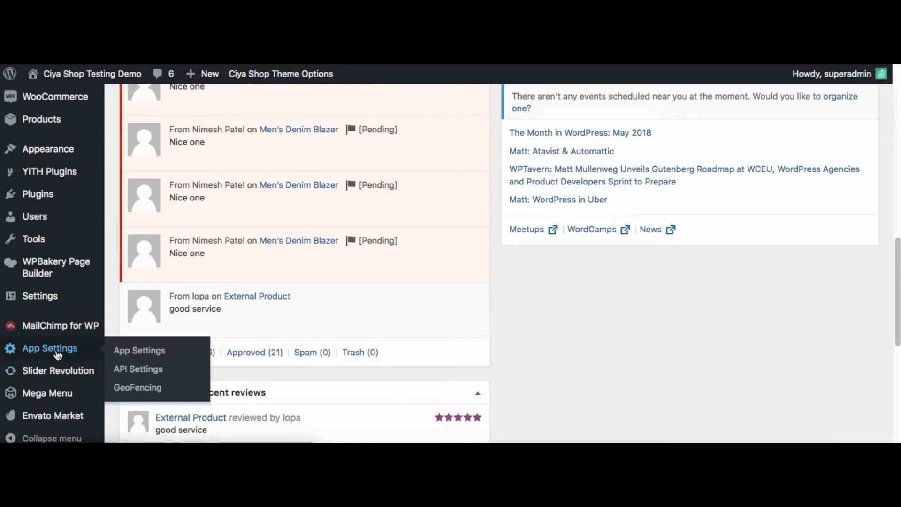
{"action": "left_click", "coordinate": [140, 352]}
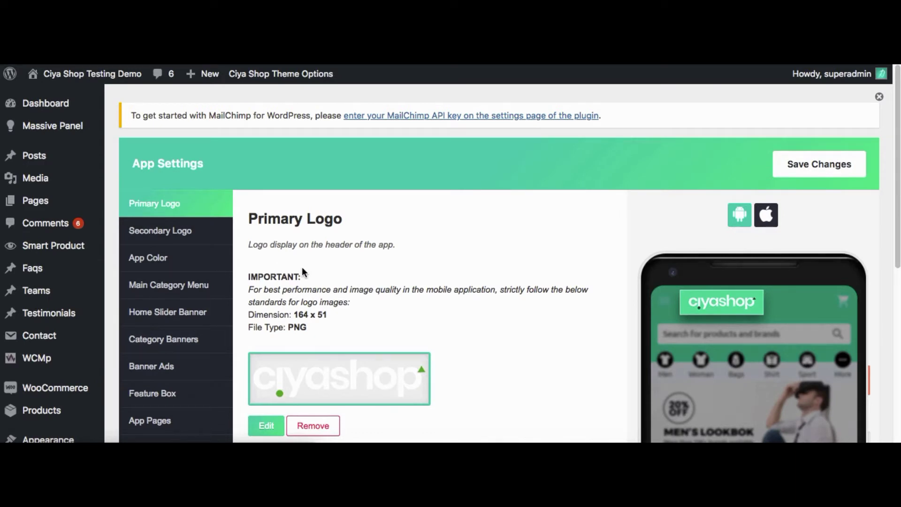
{"action": "scroll", "coordinate": [303, 271], "scroll_direction": "down", "scroll_amount": 1}
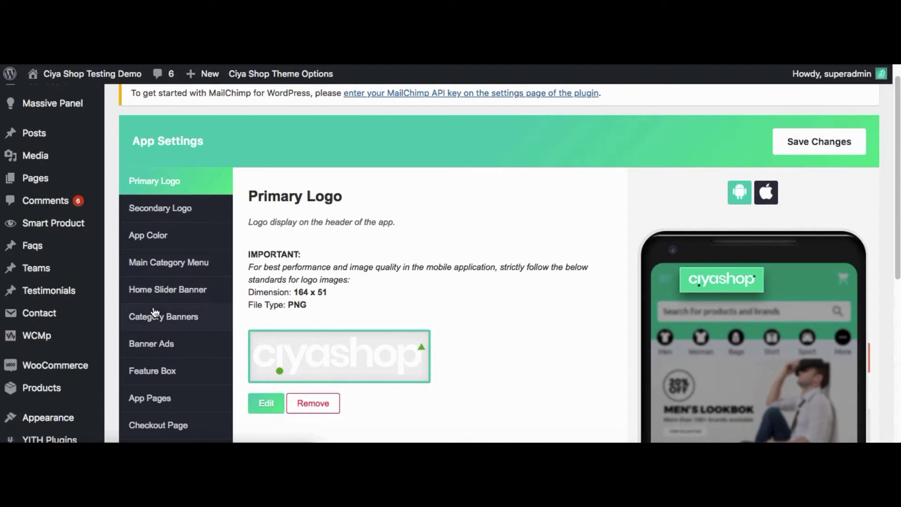
{"action": "scroll", "coordinate": [155, 312], "scroll_direction": "down", "scroll_amount": 1}
{"action": "scroll", "coordinate": [156, 357], "scroll_direction": "down", "scroll_amount": 2}
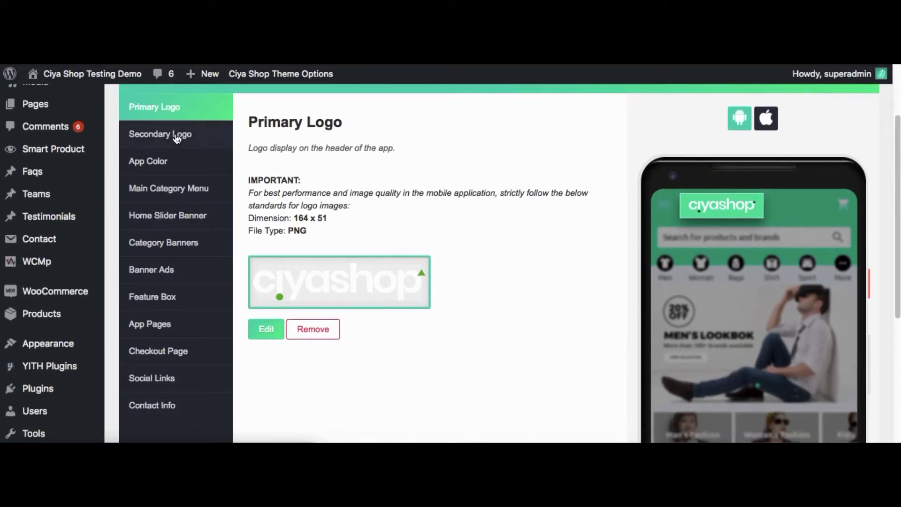
{"action": "scroll", "coordinate": [174, 133], "scroll_direction": "up", "scroll_amount": 1}
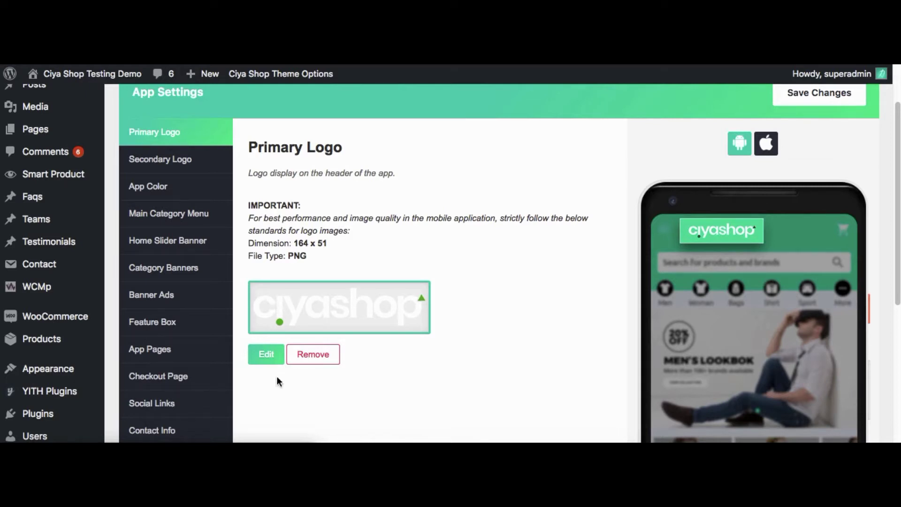
Replace the Primary Logo with logo_ciya_shop.png and save the app settings.
{"action": "left_click", "coordinate": [266, 355]}
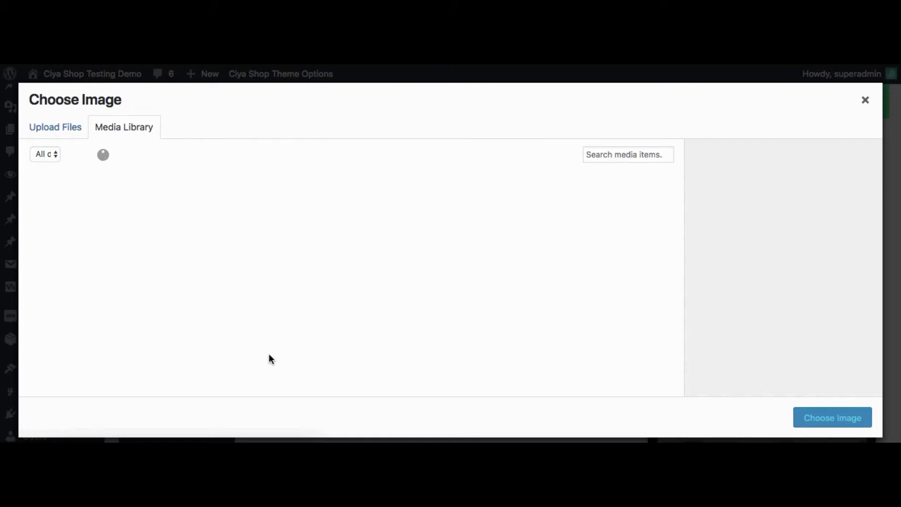
{"action": "left_click", "coordinate": [865, 100]}
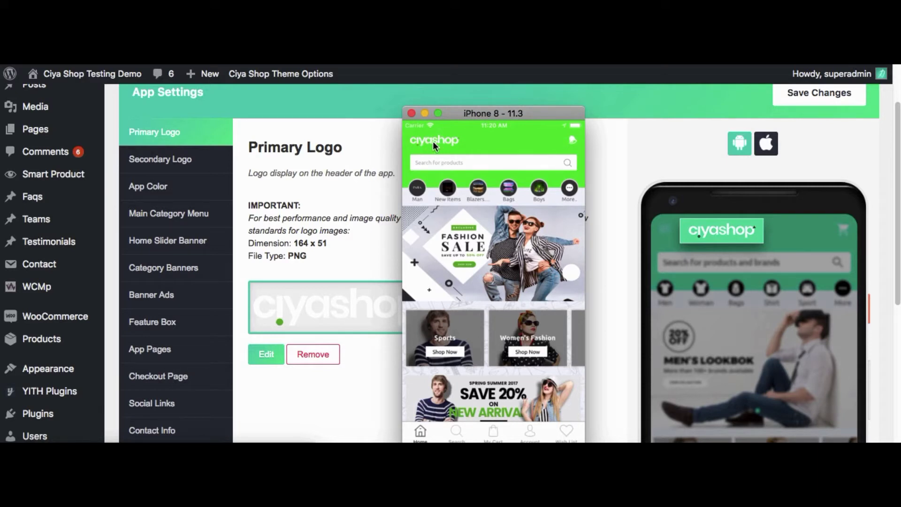
{"action": "left_click", "coordinate": [376, 145]}
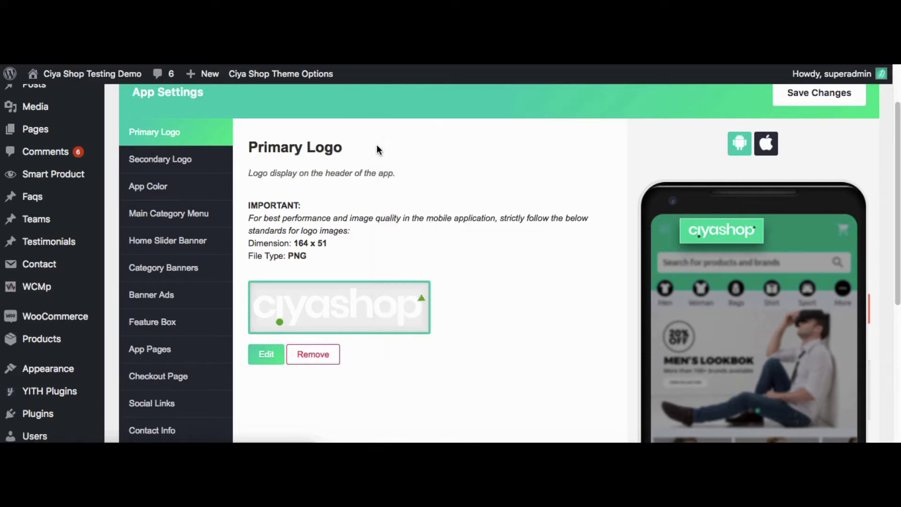
{"action": "left_click", "coordinate": [263, 354]}
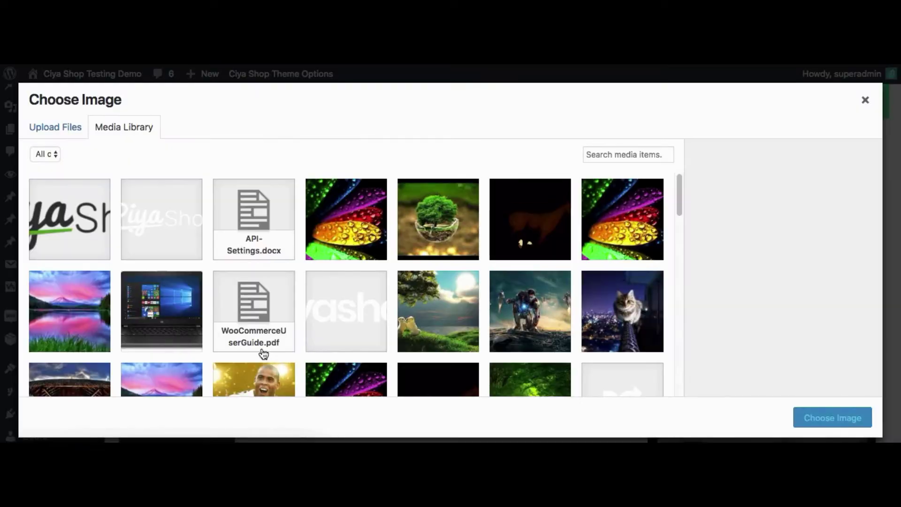
{"action": "left_click", "coordinate": [78, 234]}
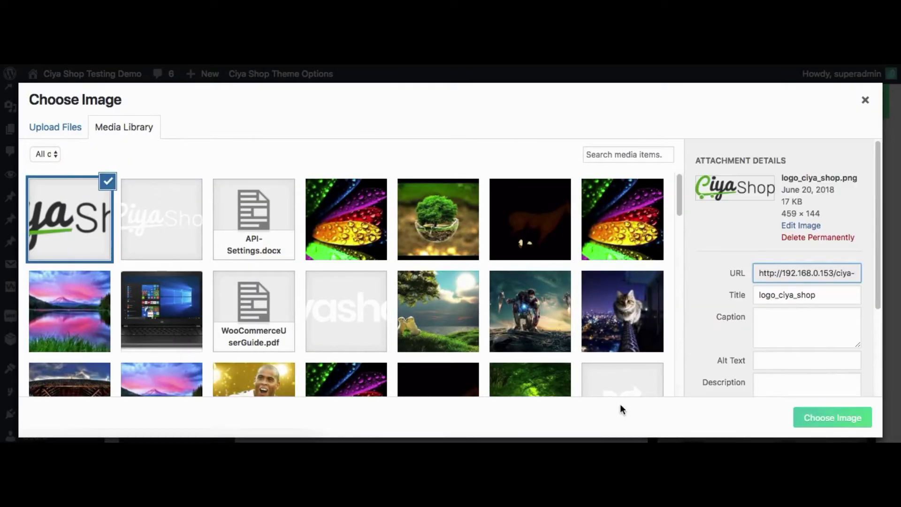
{"action": "left_click", "coordinate": [800, 418]}
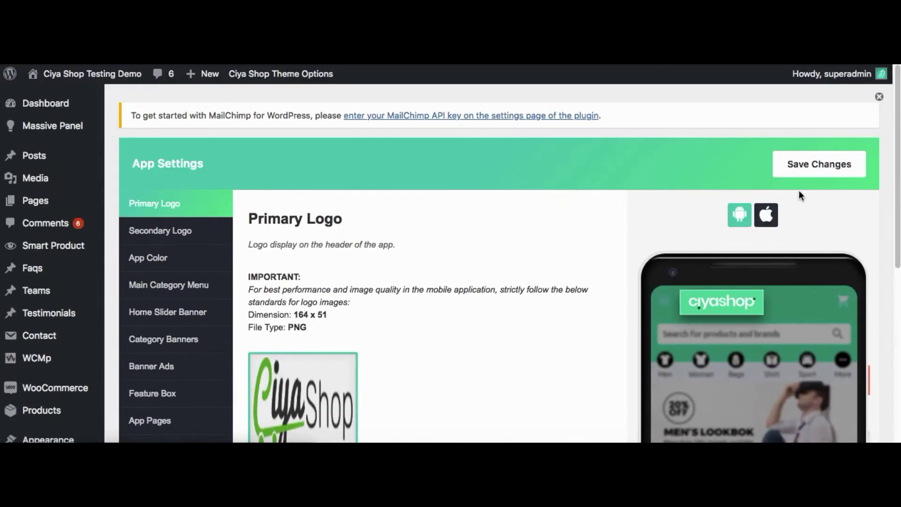
{"action": "left_click", "coordinate": [799, 167]}
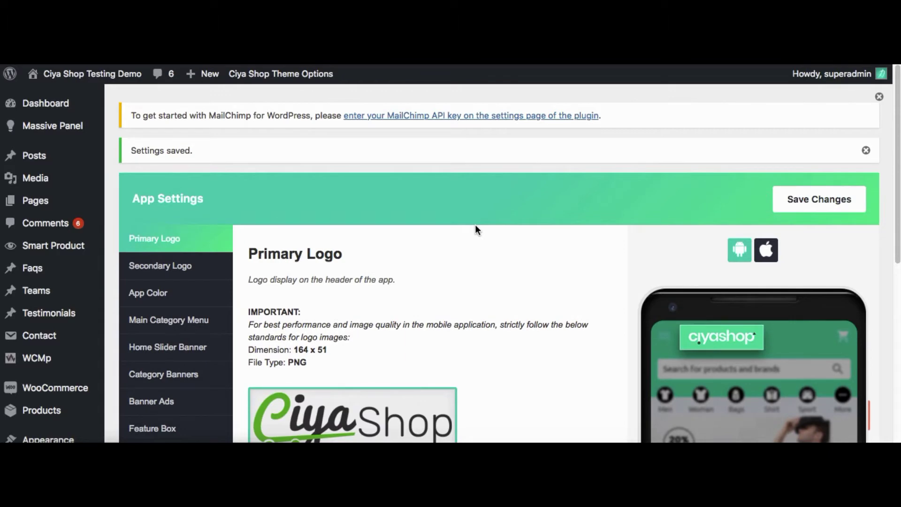
Refresh the app home feed in the iPhone simulator to see the new logo.
{"action": "scroll", "coordinate": [383, 306], "scroll_direction": "down", "scroll_amount": 3}
{"action": "left_click", "coordinate": [420, 439]}
{"action": "left_click_drag", "start_coordinate": [477, 300], "coordinate": [473, 397]}
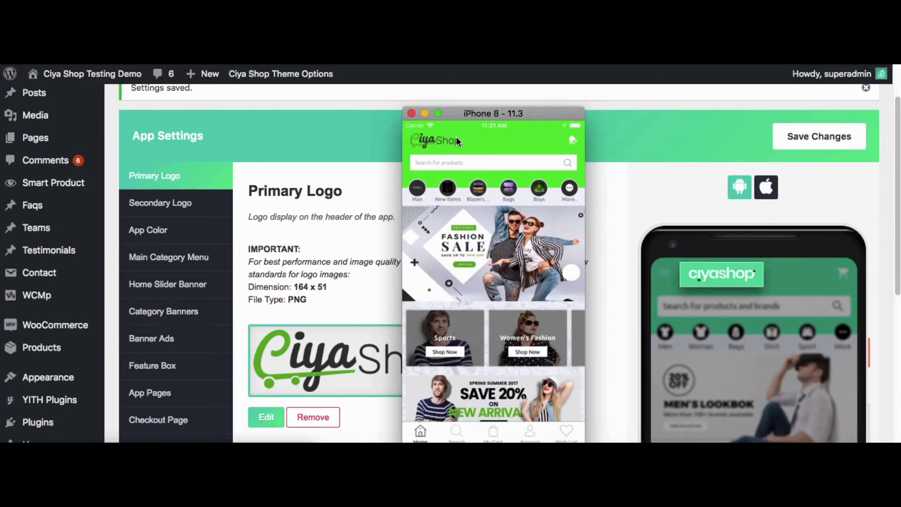
{"action": "left_click", "coordinate": [613, 246]}
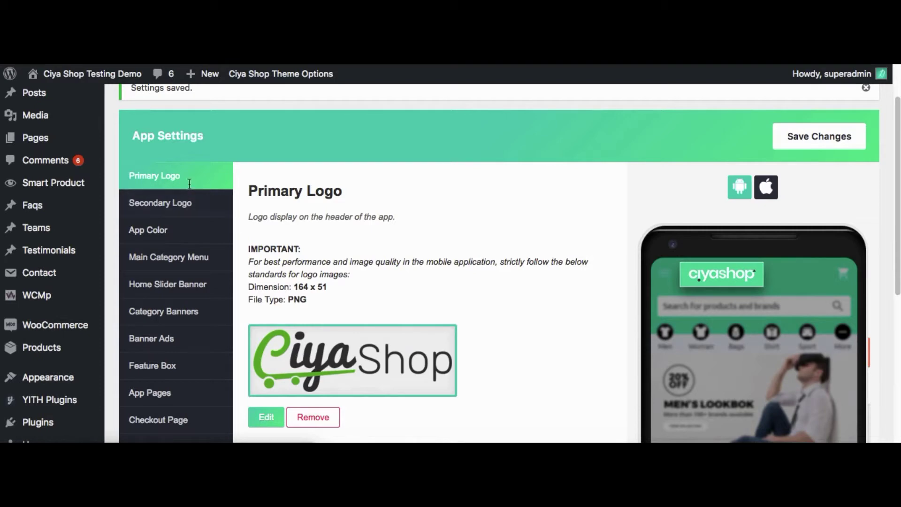
Set the Primary Logo back to the white ciyashop image and save the settings.
{"action": "left_click", "coordinate": [272, 417]}
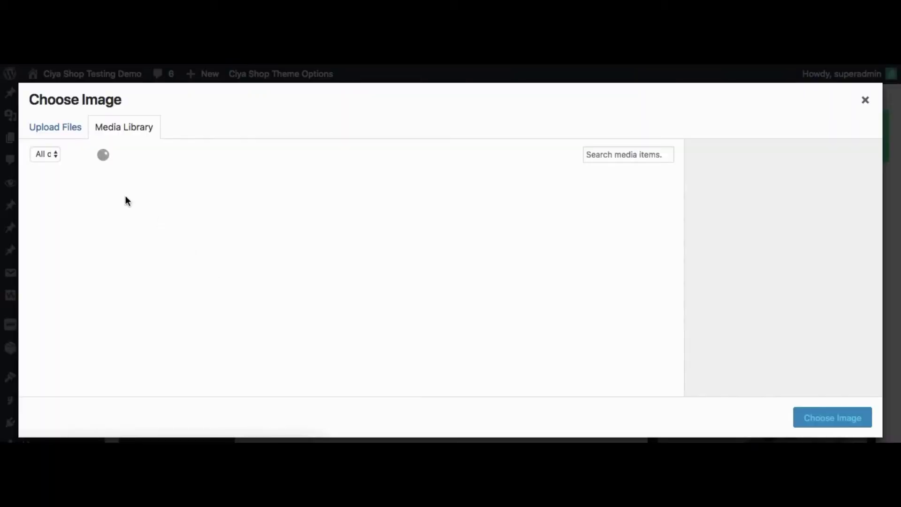
{"action": "scroll", "coordinate": [328, 286], "scroll_direction": "down", "scroll_amount": 7}
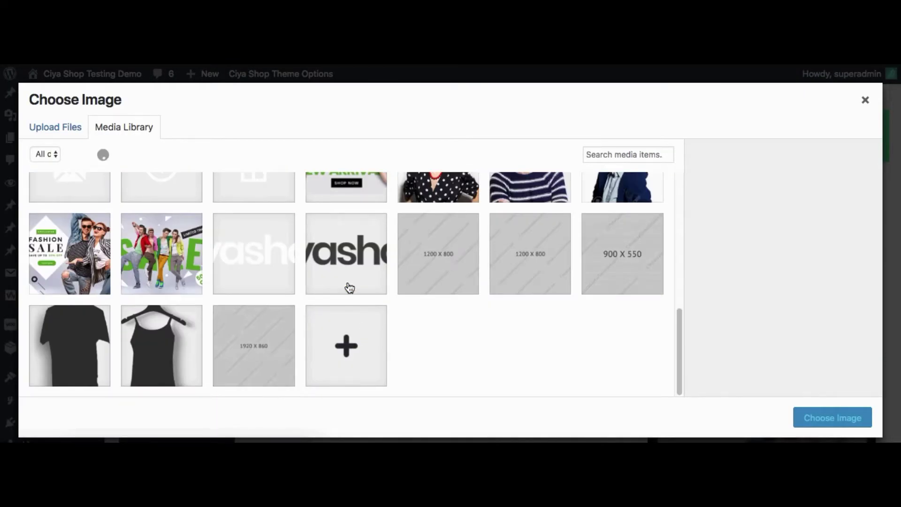
{"action": "left_click", "coordinate": [276, 270]}
{"action": "left_click", "coordinate": [826, 422]}
{"action": "scroll", "coordinate": [798, 244], "scroll_direction": "up", "scroll_amount": 2}
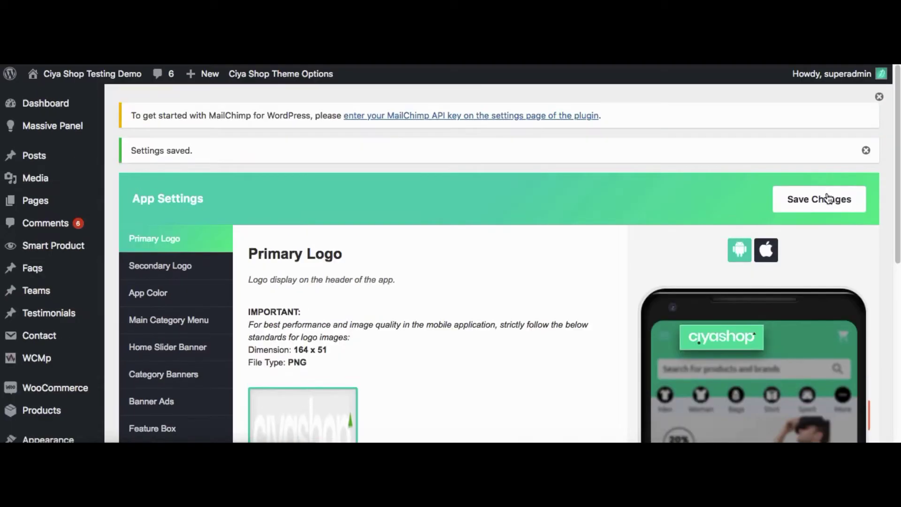
{"action": "left_click", "coordinate": [825, 199]}
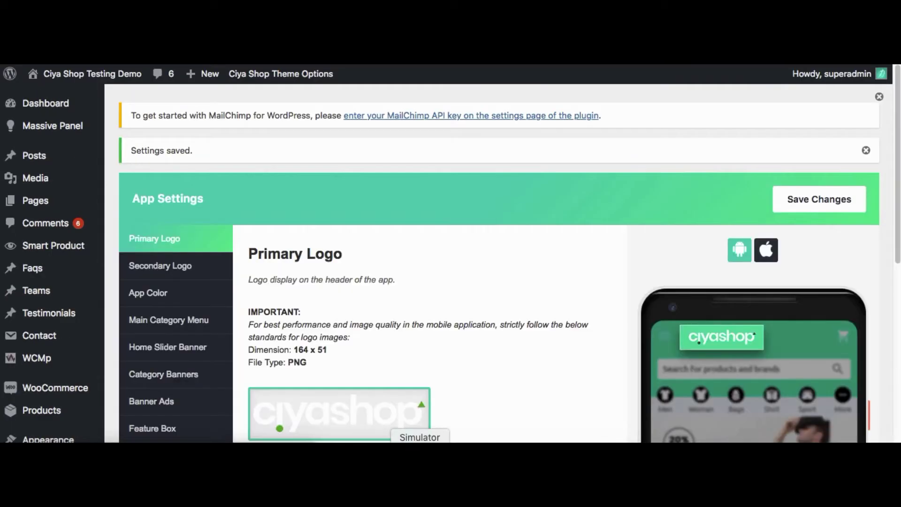
{"action": "left_click", "coordinate": [419, 442]}
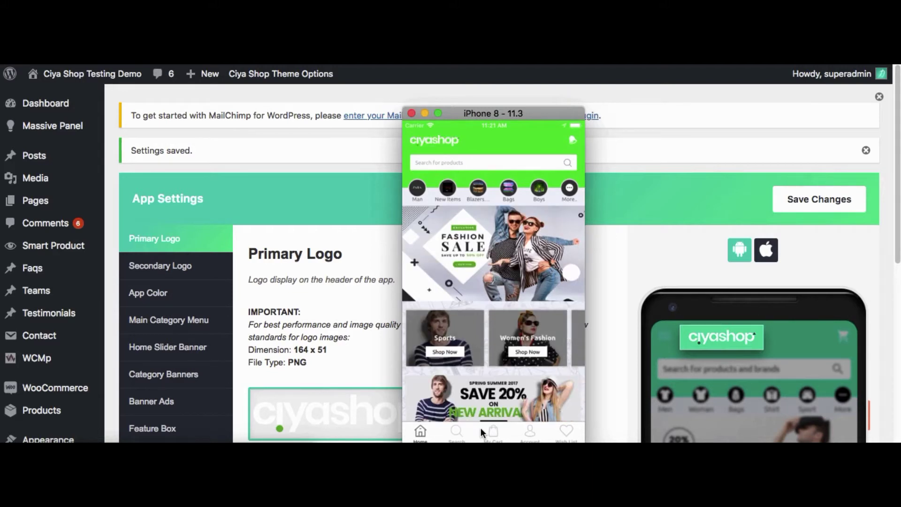
{"action": "left_click", "coordinate": [356, 328]}
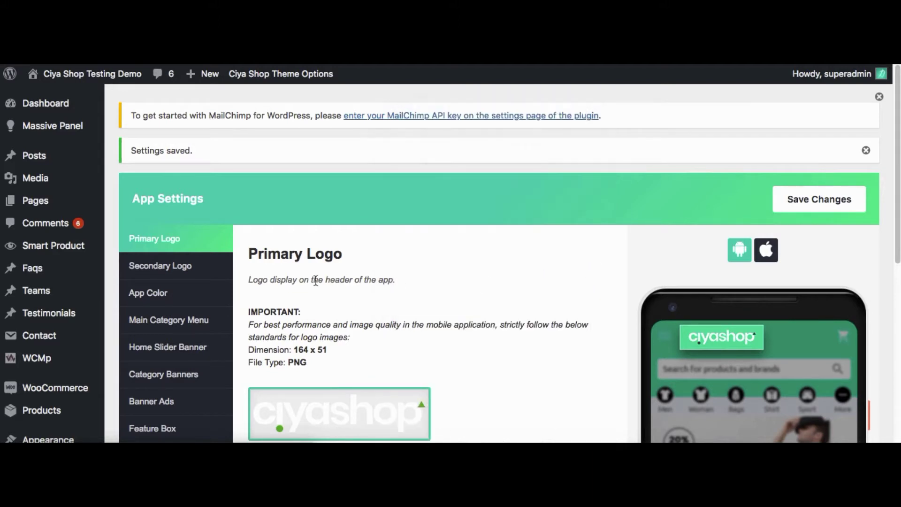
Show the Secondary Logo settings and view the app's About Us screen in the simulator.
{"action": "left_click", "coordinate": [169, 271]}
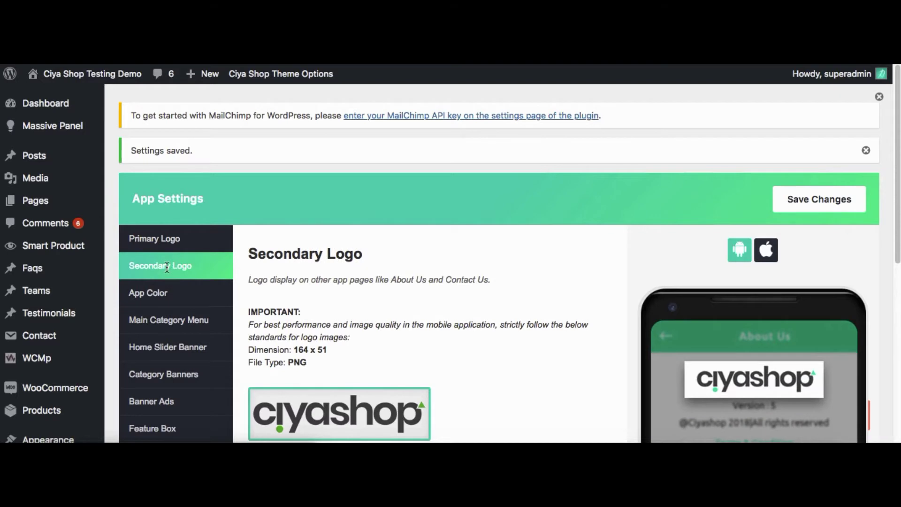
{"action": "scroll", "coordinate": [493, 307], "scroll_direction": "down", "scroll_amount": 3}
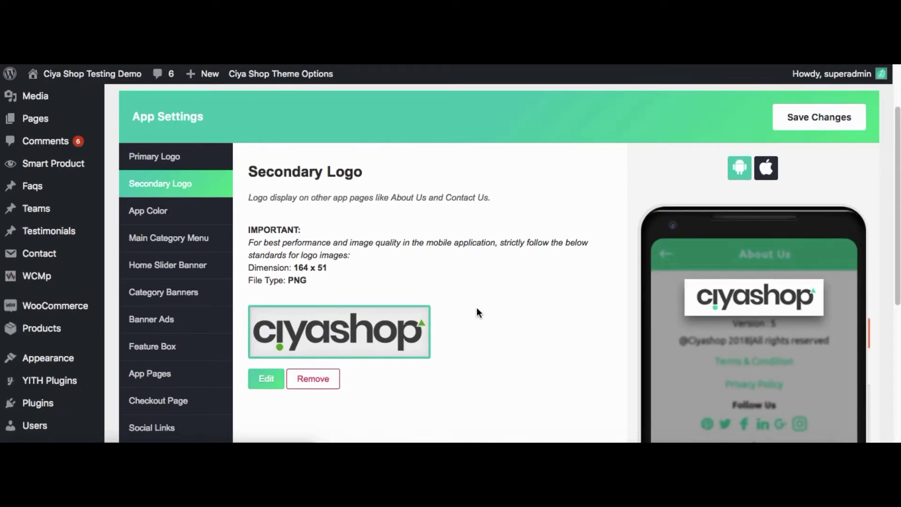
{"action": "left_click", "coordinate": [264, 381]}
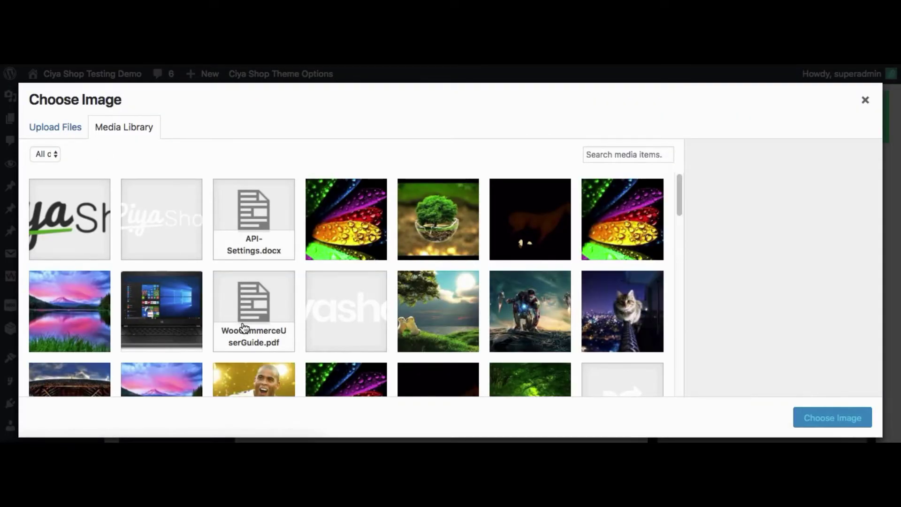
{"action": "key", "text": "super+Tab"}
{"action": "left_click", "coordinate": [504, 398]}
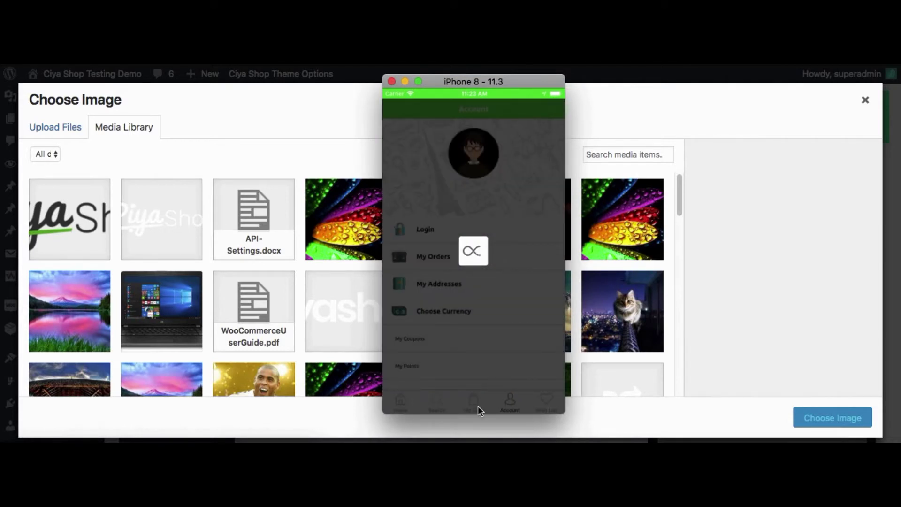
{"action": "left_click_drag", "start_coordinate": [460, 365], "coordinate": [464, 308]}
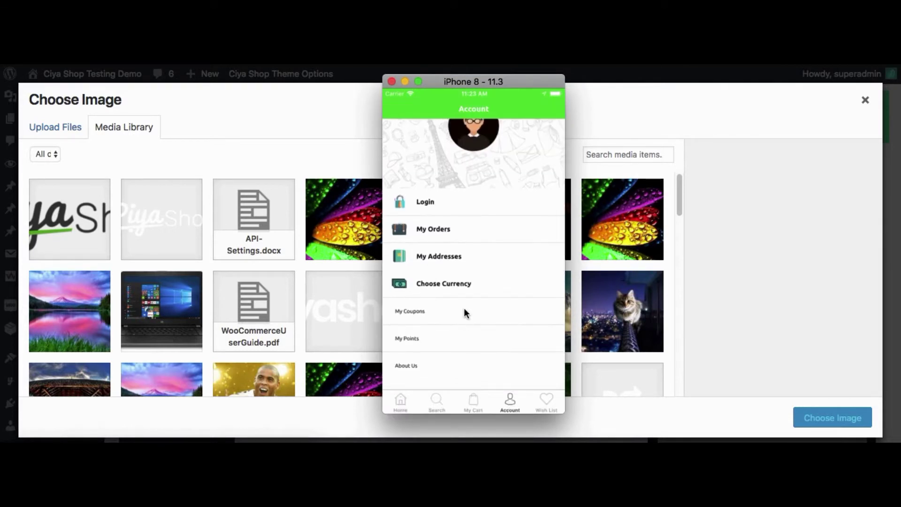
{"action": "left_click", "coordinate": [405, 367]}
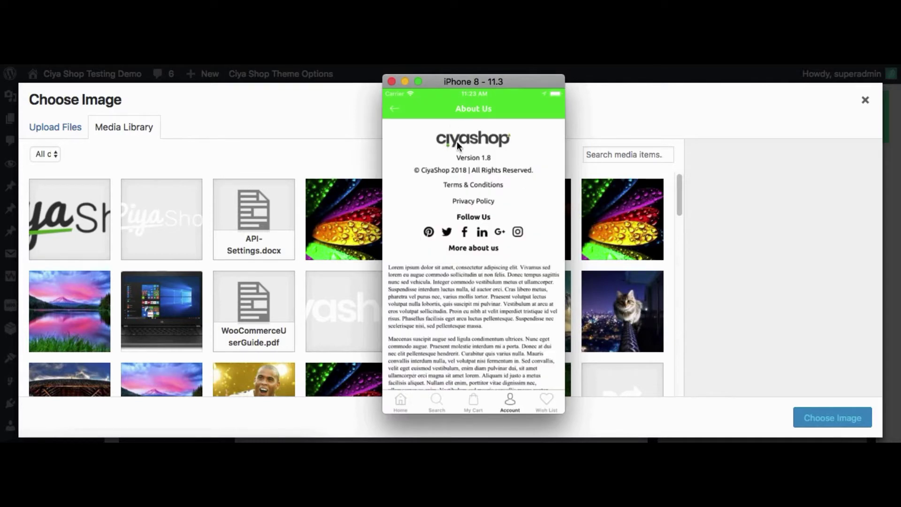
Set the Secondary Logo to logo_ciya_shop and save the app settings.
{"action": "left_click", "coordinate": [363, 171]}
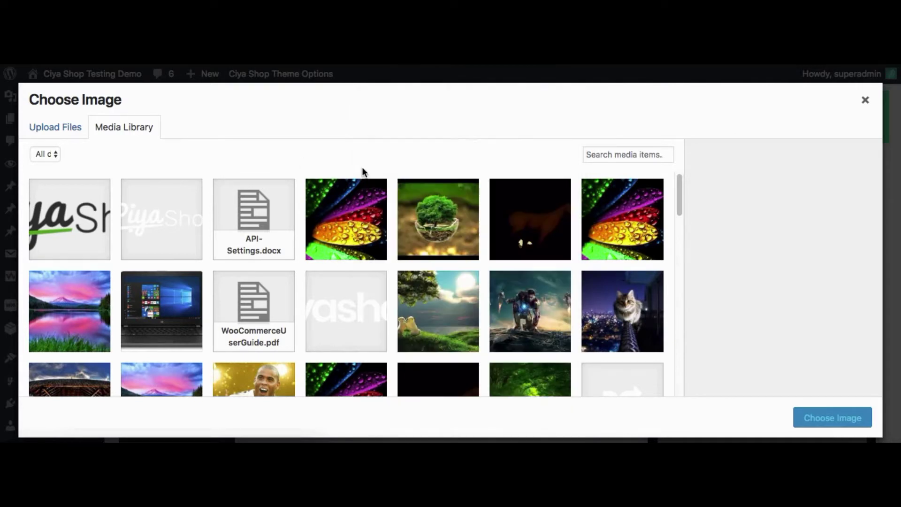
{"action": "left_click", "coordinate": [87, 237]}
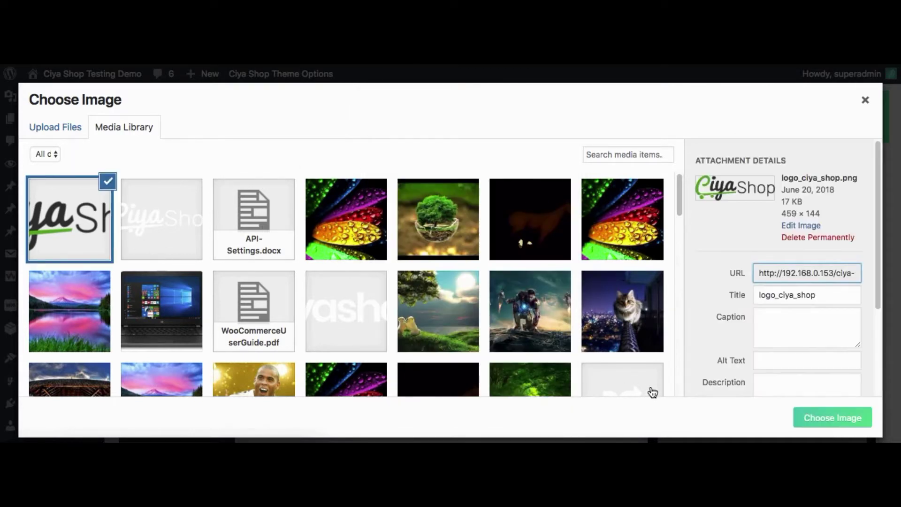
{"action": "left_click", "coordinate": [804, 417]}
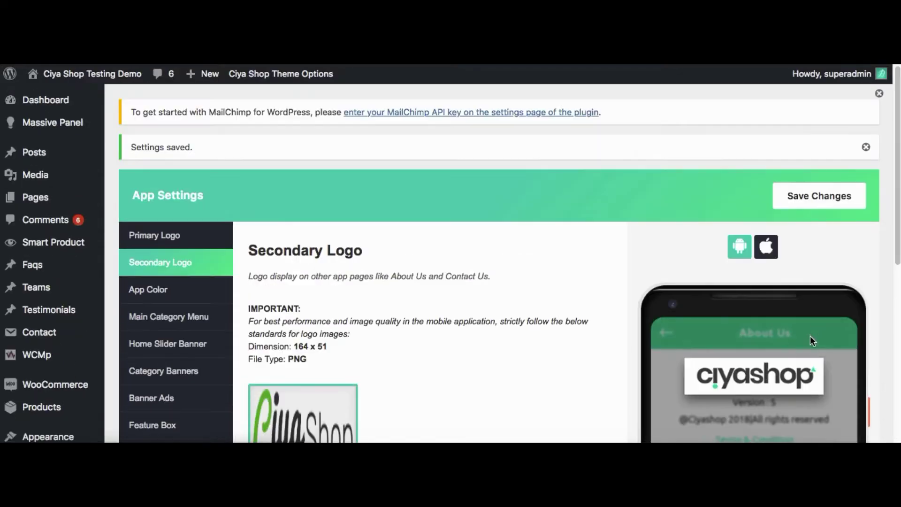
{"action": "left_click", "coordinate": [797, 209]}
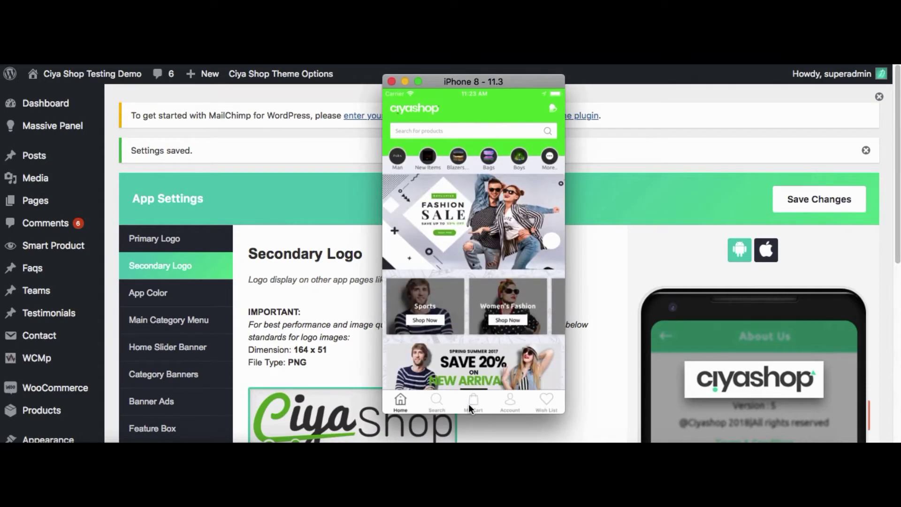
Check the new secondary logo on the app's About Us screen in the simulator.
{"action": "scroll", "coordinate": [471, 411], "scroll_direction": "down", "scroll_amount": 2}
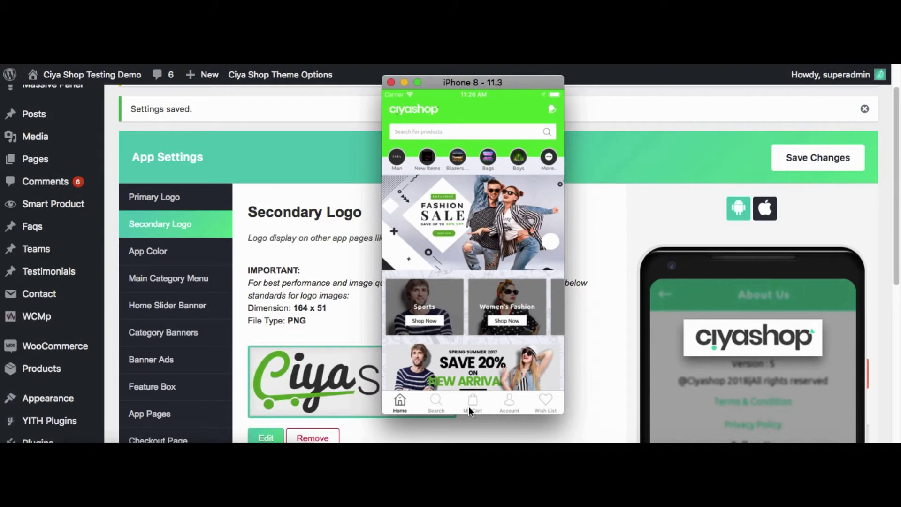
{"action": "left_click", "coordinate": [508, 404]}
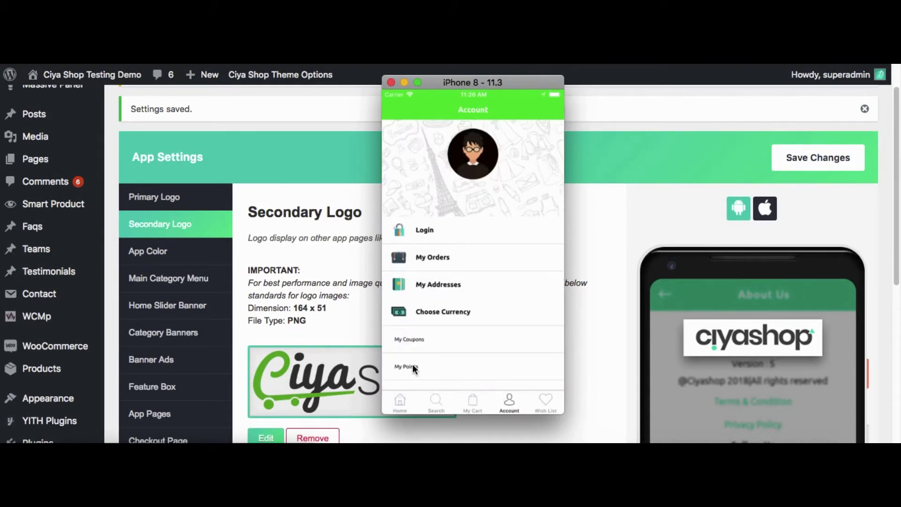
{"action": "scroll", "coordinate": [413, 364], "scroll_direction": "down", "scroll_amount": 3}
{"action": "left_click", "coordinate": [402, 356]}
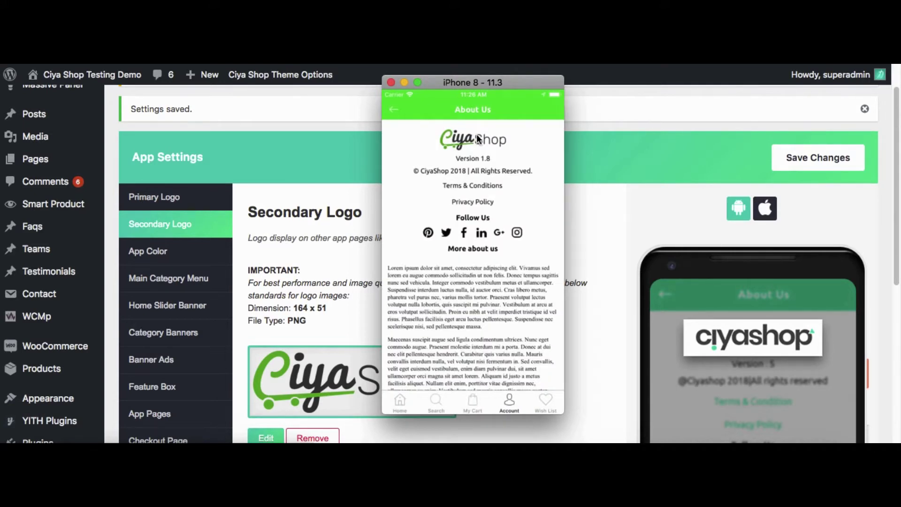
{"action": "left_click", "coordinate": [371, 279]}
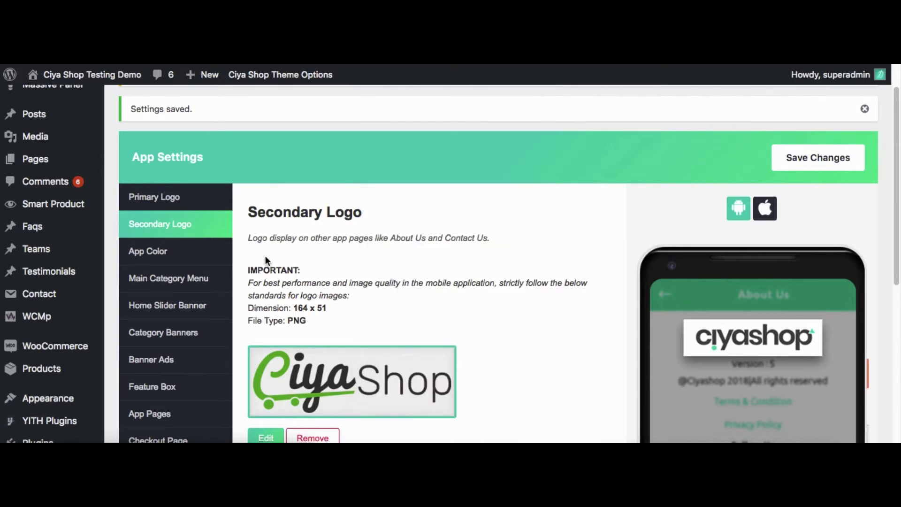
Open App Color settings and preview the green, black and blue colours on the simulator home screen.
{"action": "left_click", "coordinate": [165, 258]}
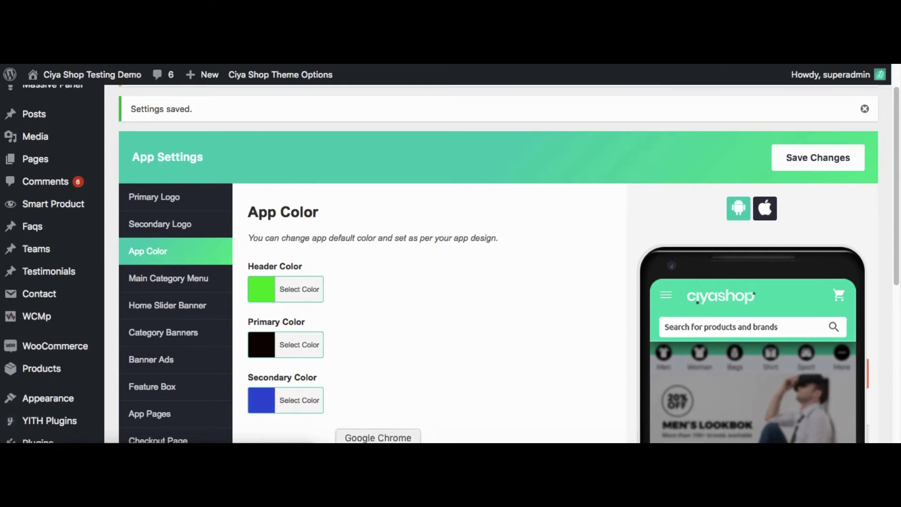
{"action": "left_click", "coordinate": [393, 458]}
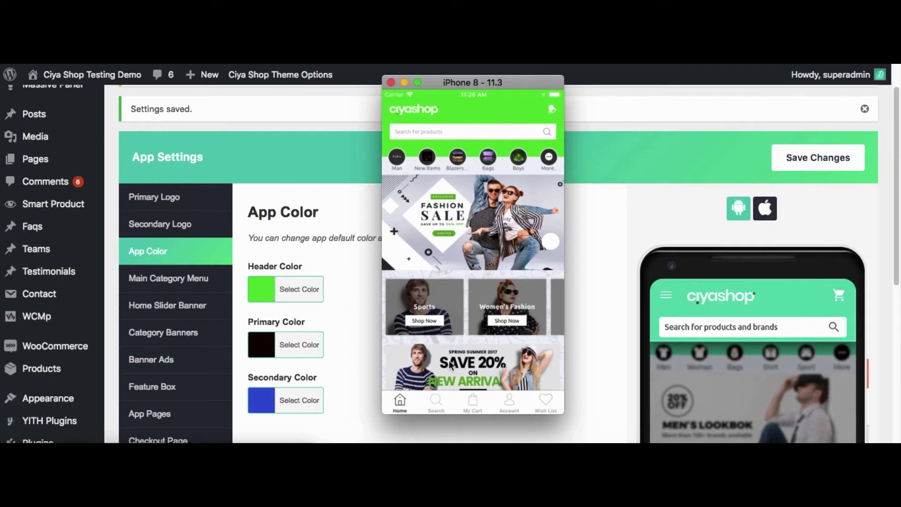
{"action": "scroll", "coordinate": [458, 280], "scroll_direction": "down", "scroll_amount": 10}
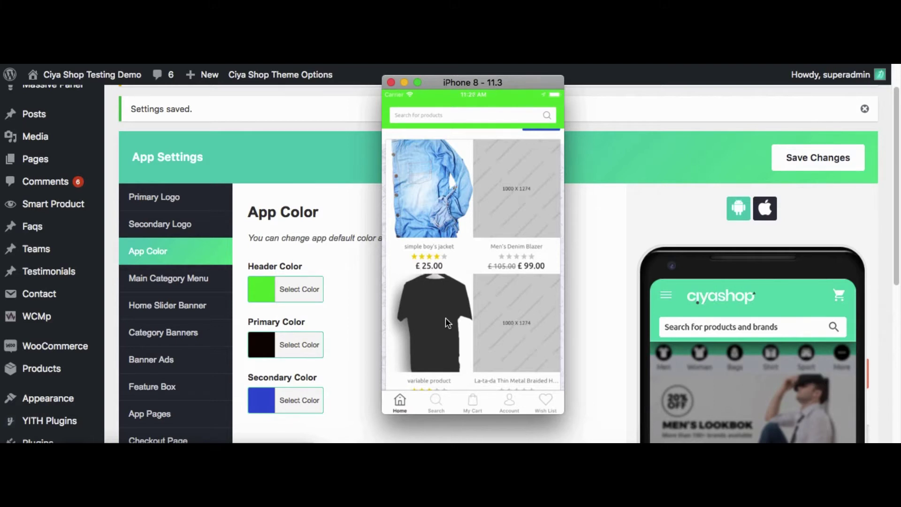
{"action": "scroll", "coordinate": [489, 355], "scroll_direction": "up", "scroll_amount": 2}
{"action": "scroll", "coordinate": [489, 355], "scroll_direction": "up", "scroll_amount": 1}
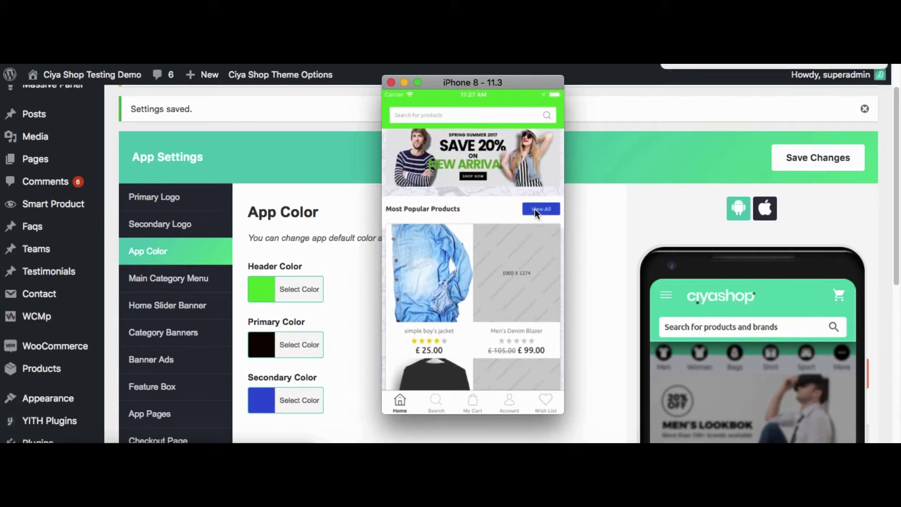
{"action": "left_click", "coordinate": [571, 242]}
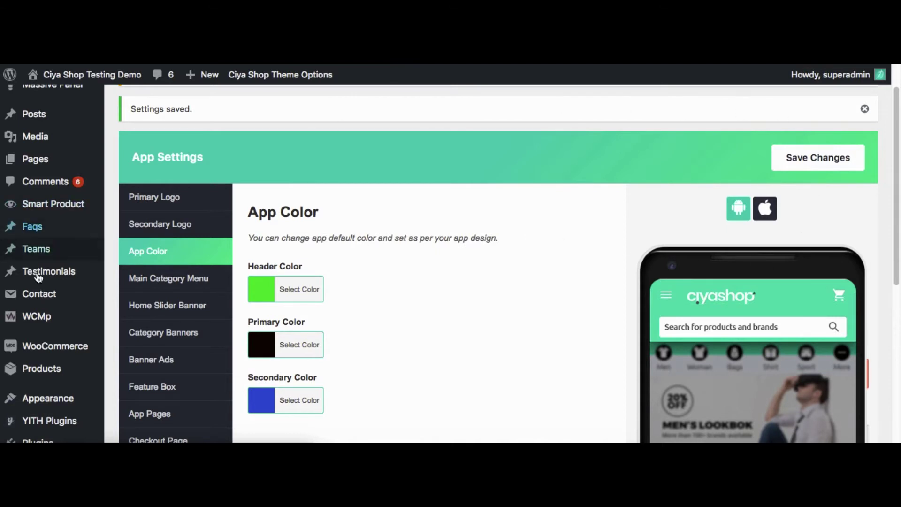
Set Header Color purple, Primary Color bright green, Secondary Color orange, and save.
{"action": "left_click", "coordinate": [266, 291]}
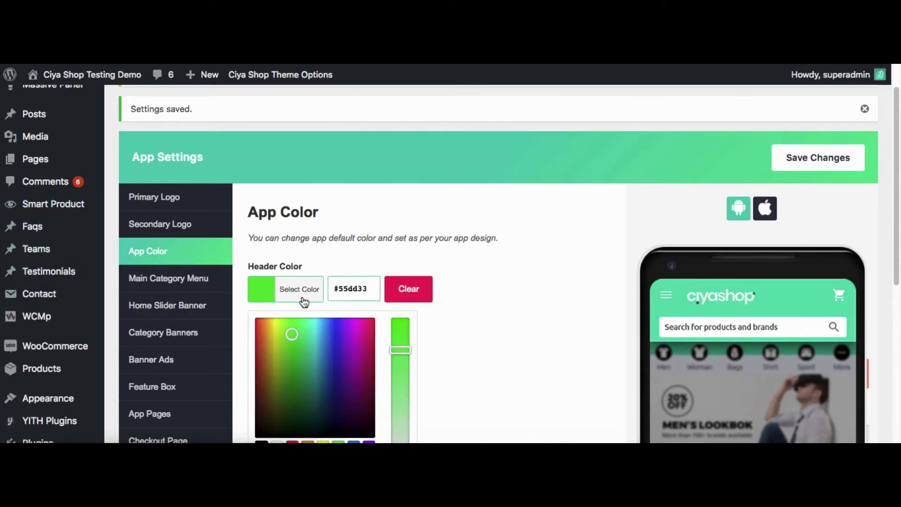
{"action": "scroll", "coordinate": [338, 302], "scroll_direction": "down", "scroll_amount": 1}
{"action": "left_click", "coordinate": [353, 308]}
{"action": "left_click", "coordinate": [263, 240]}
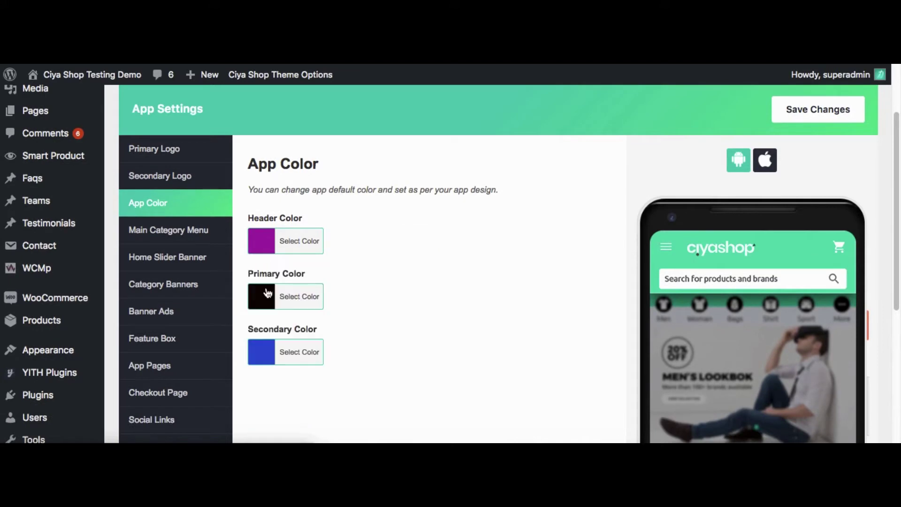
{"action": "left_click", "coordinate": [261, 295]}
{"action": "left_click", "coordinate": [294, 338]}
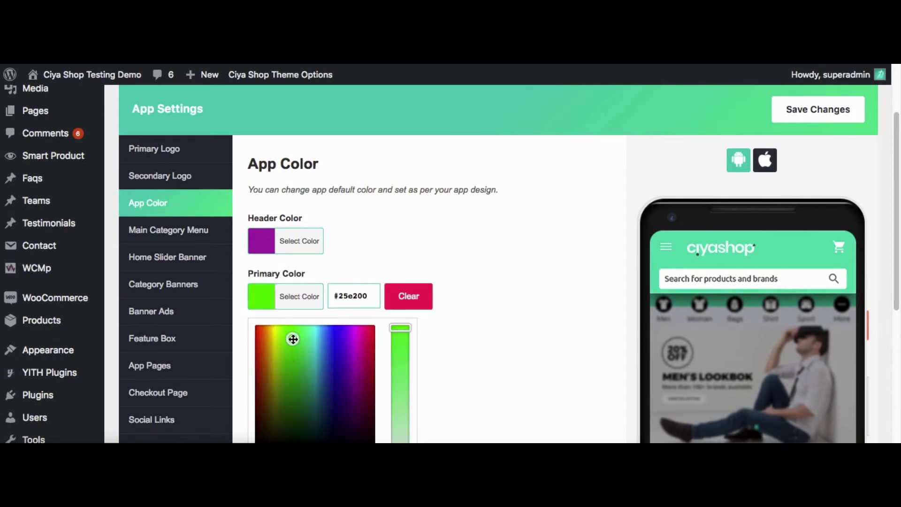
{"action": "left_click", "coordinate": [268, 302]}
{"action": "left_click", "coordinate": [262, 351]}
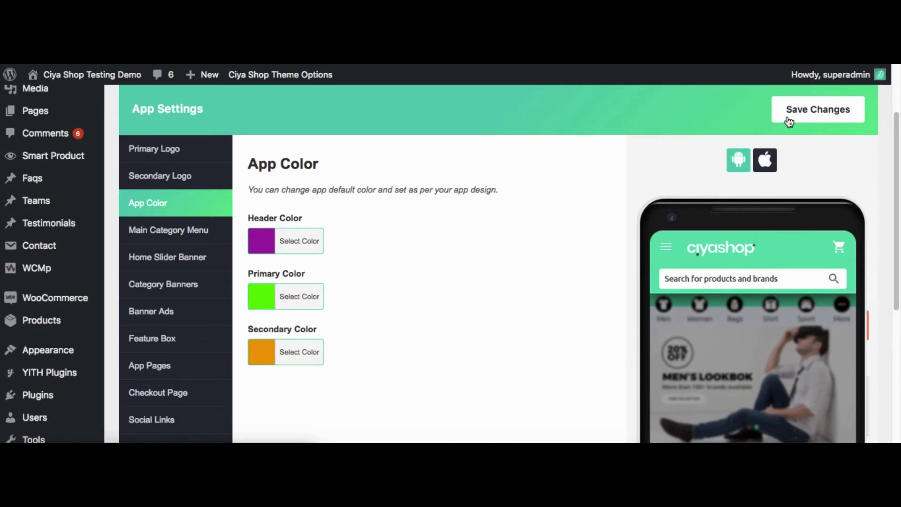
{"action": "left_click", "coordinate": [789, 118]}
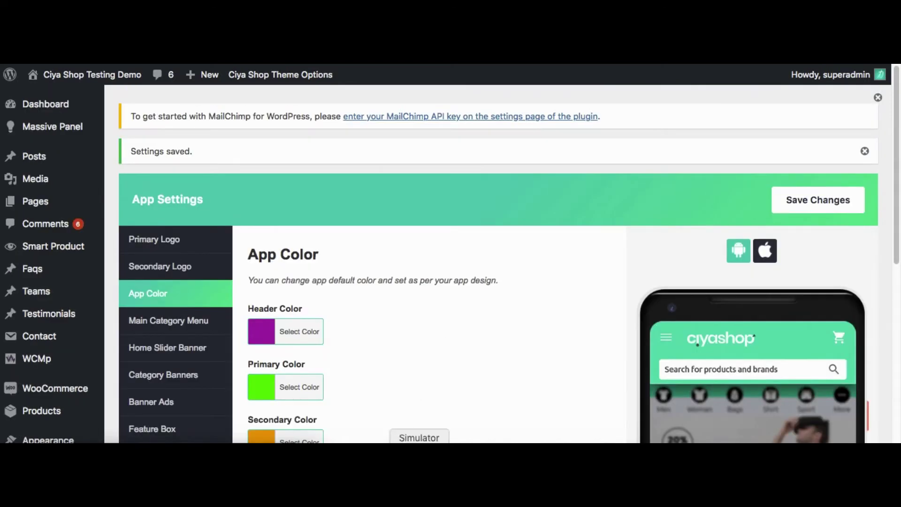
Refresh the app in the simulator to verify the new colours, then open Main Category Menu settings.
{"action": "left_click", "coordinate": [467, 430]}
{"action": "left_click_drag", "start_coordinate": [511, 329], "coordinate": [509, 370]}
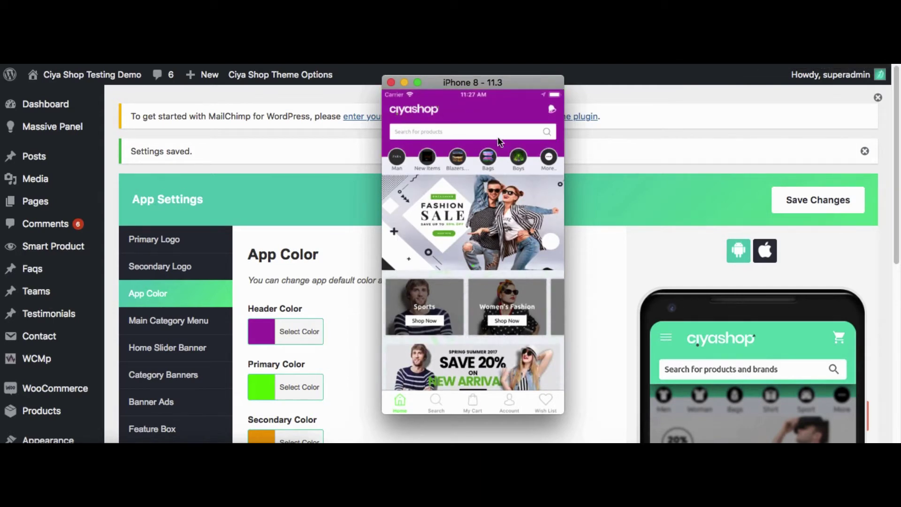
{"action": "left_click_drag", "start_coordinate": [486, 315], "coordinate": [469, 250]}
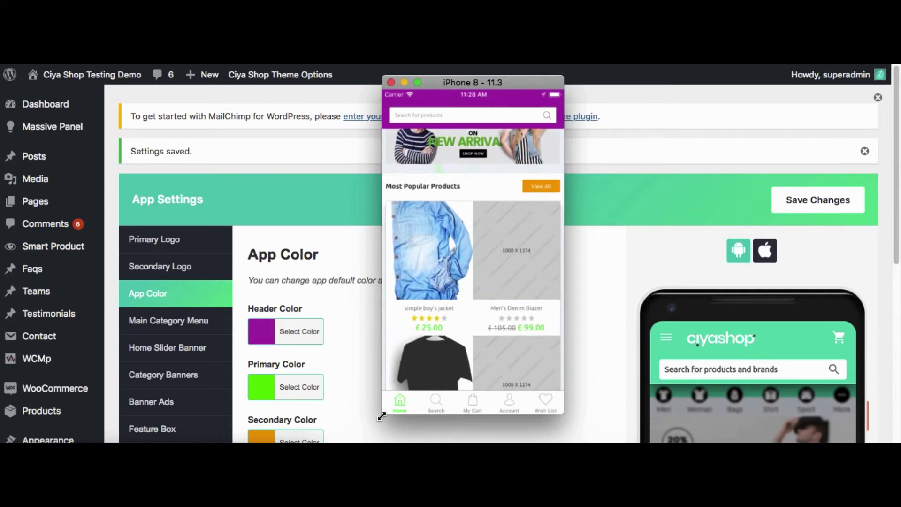
{"action": "scroll", "coordinate": [354, 396], "scroll_direction": "down", "scroll_amount": 5}
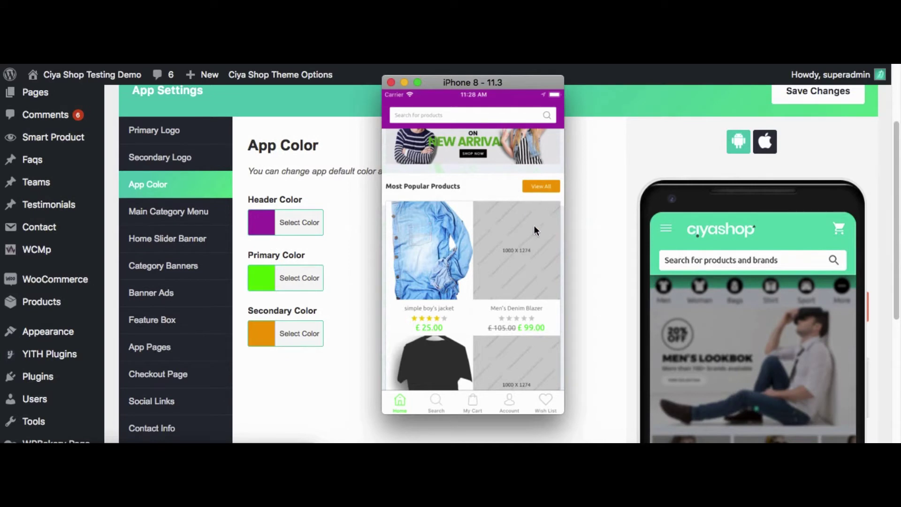
{"action": "left_click", "coordinate": [598, 266]}
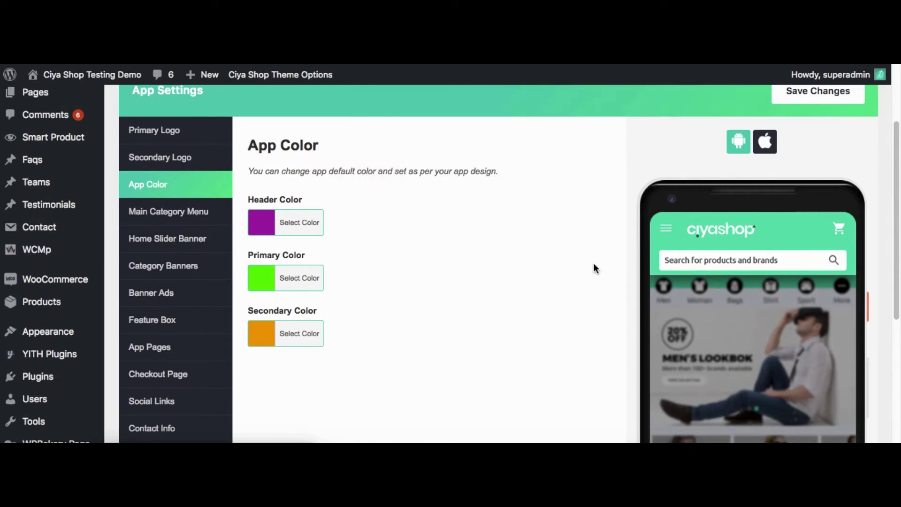
{"action": "left_click", "coordinate": [190, 219]}
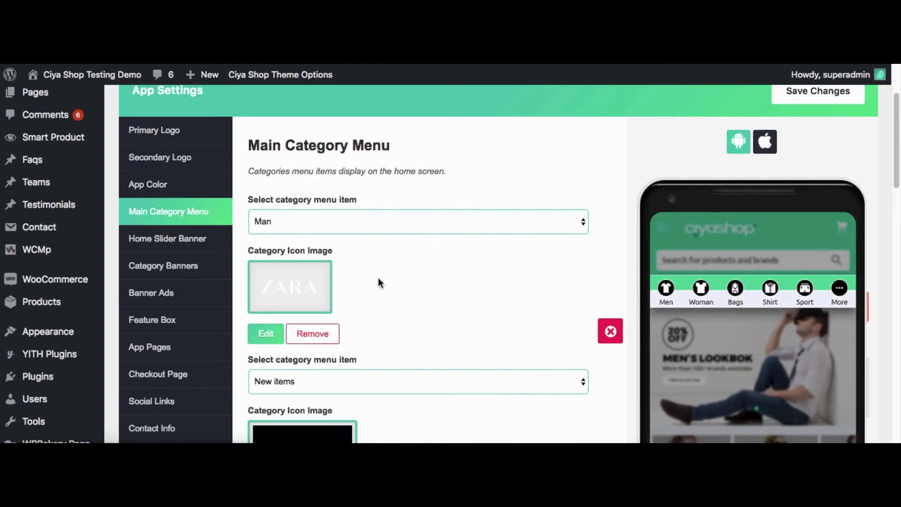
Review the Main Category Menu entries and the app's category row, then open the Man icon chooser.
{"action": "scroll", "coordinate": [381, 315], "scroll_direction": "down", "scroll_amount": 15}
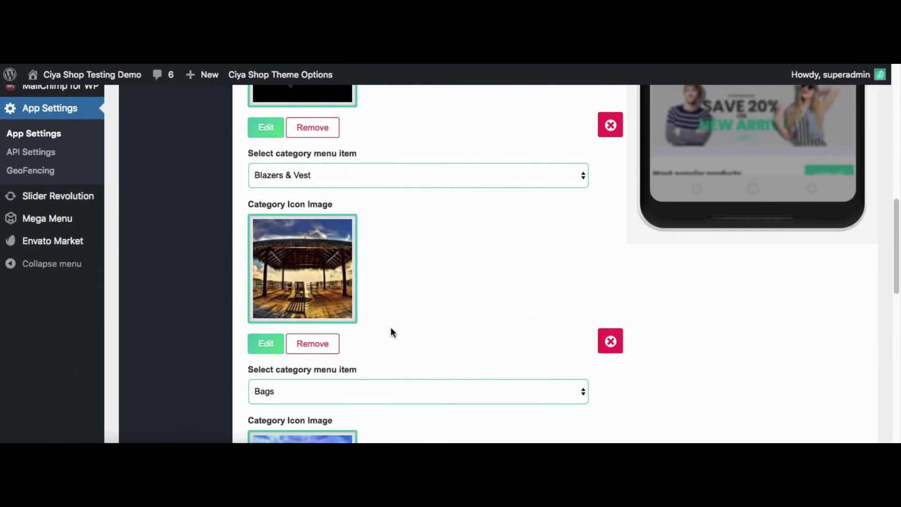
{"action": "scroll", "coordinate": [392, 329], "scroll_direction": "up", "scroll_amount": 15}
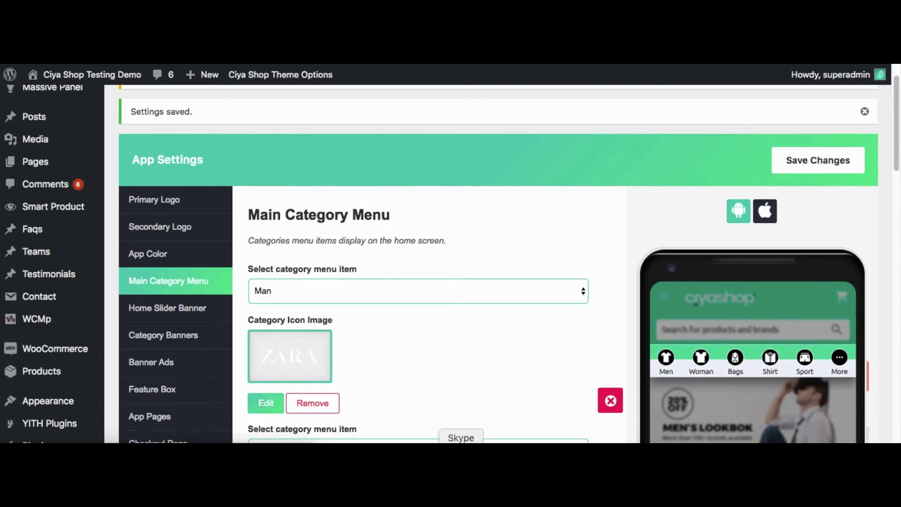
{"action": "left_click", "coordinate": [420, 451]}
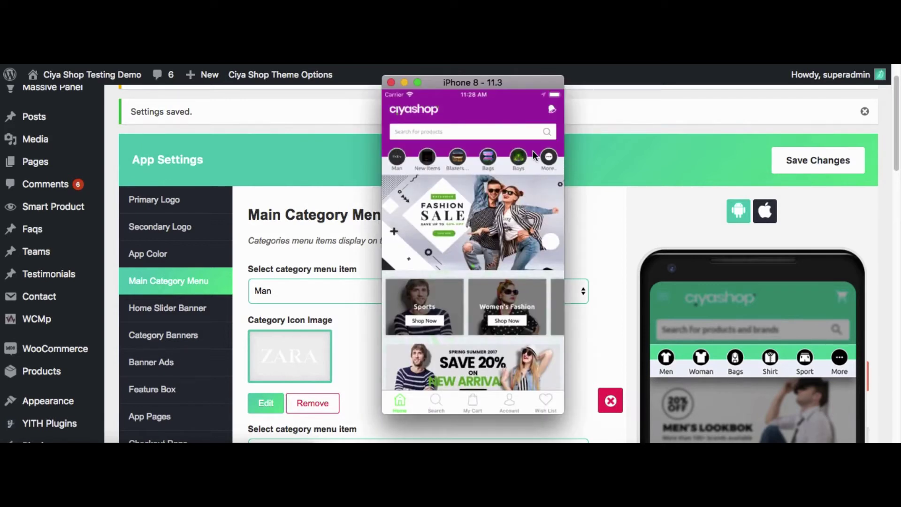
{"action": "left_click", "coordinate": [590, 224]}
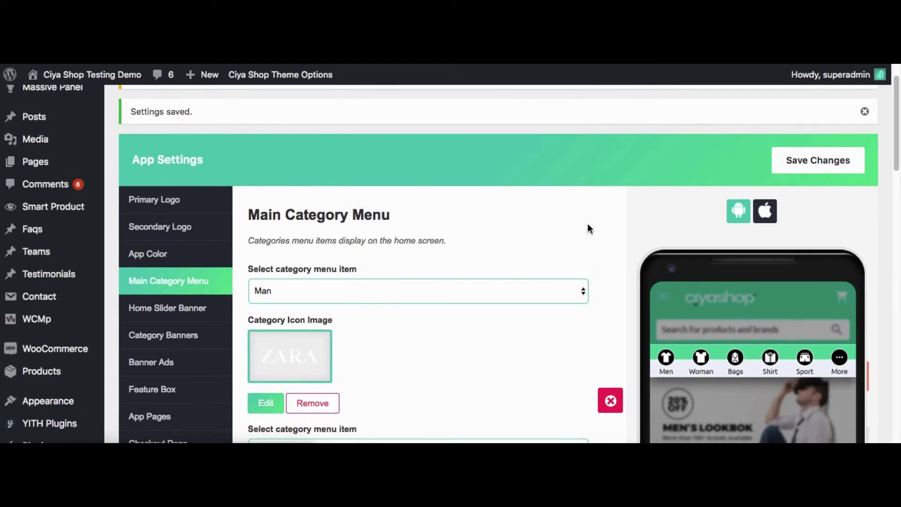
{"action": "scroll", "coordinate": [588, 224], "scroll_direction": "down", "scroll_amount": 1}
{"action": "left_click", "coordinate": [266, 384]}
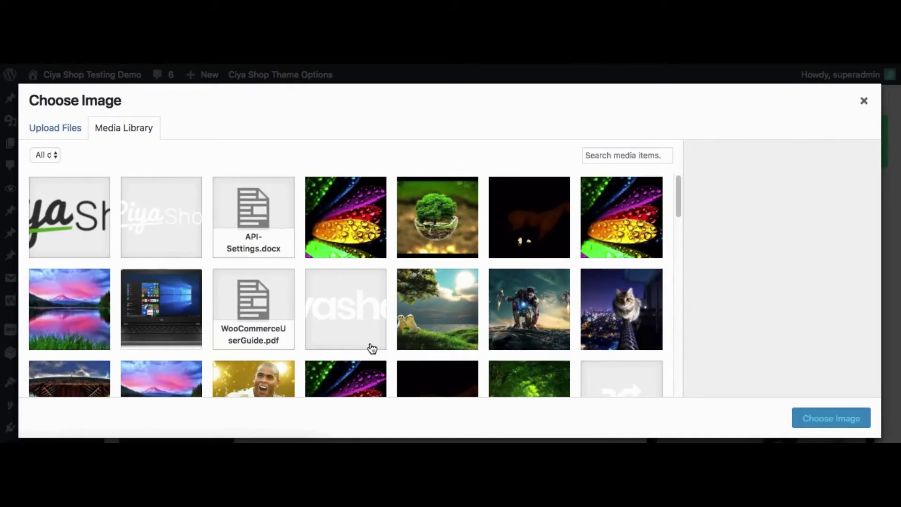
Set the Man category icon to the gift image and save the category menu.
{"action": "scroll", "coordinate": [368, 350], "scroll_direction": "down", "scroll_amount": 5}
{"action": "scroll", "coordinate": [369, 347], "scroll_direction": "down", "scroll_amount": 2}
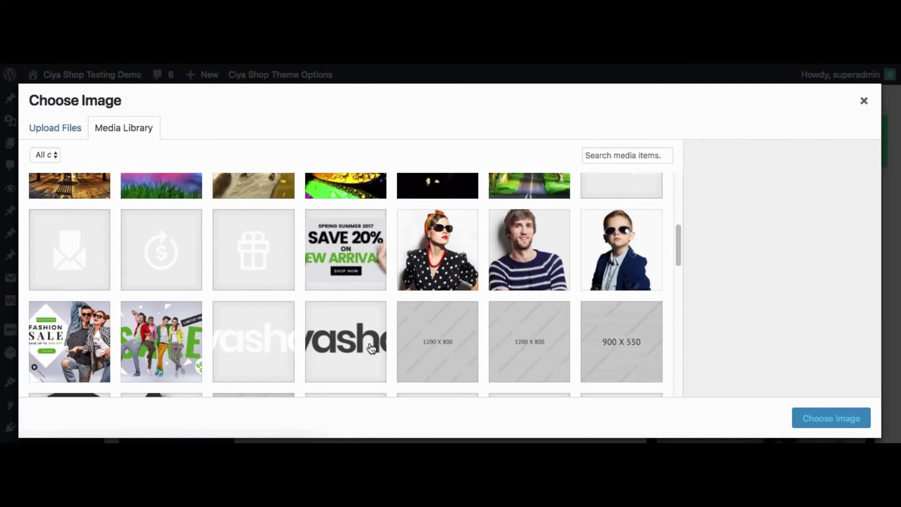
{"action": "left_click", "coordinate": [273, 271]}
{"action": "left_click", "coordinate": [818, 410]}
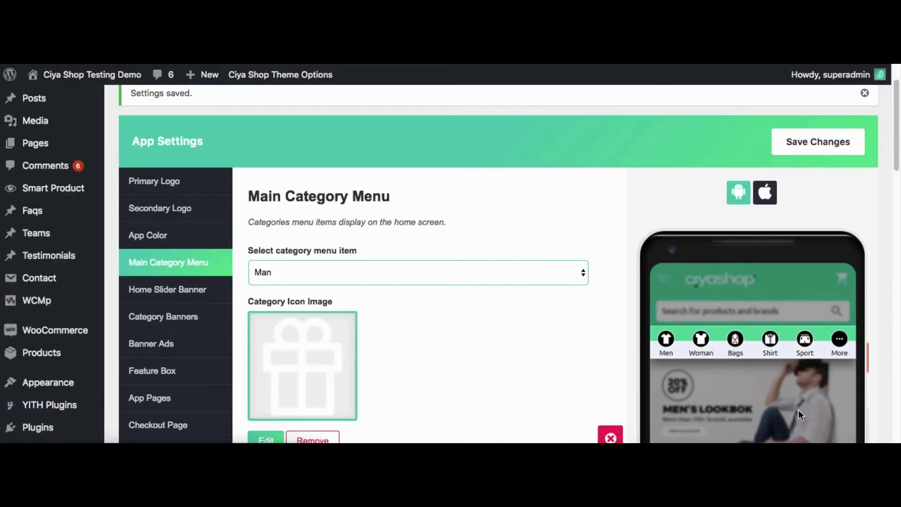
{"action": "left_click", "coordinate": [806, 147]}
Confirm the gift icon appears in the simulator's category row and review the settings page.
{"action": "scroll", "coordinate": [539, 338], "scroll_direction": "down", "scroll_amount": 2}
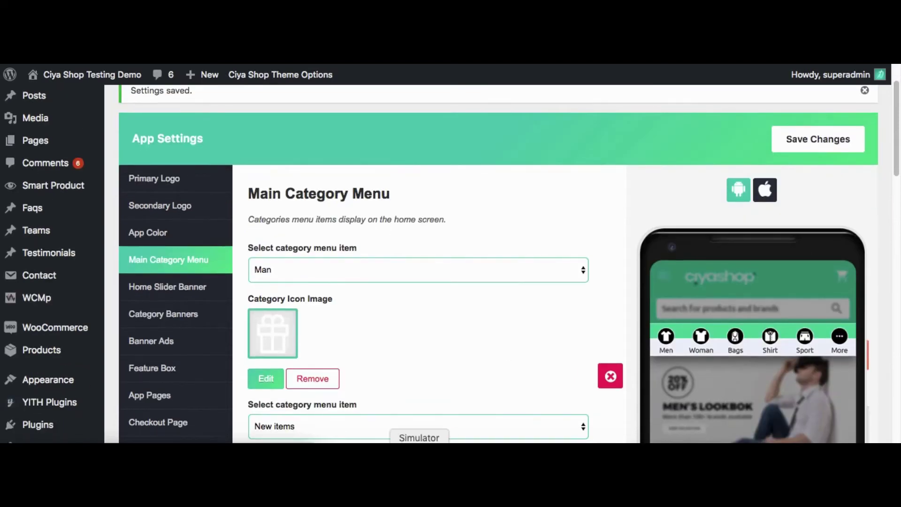
{"action": "left_click", "coordinate": [420, 458]}
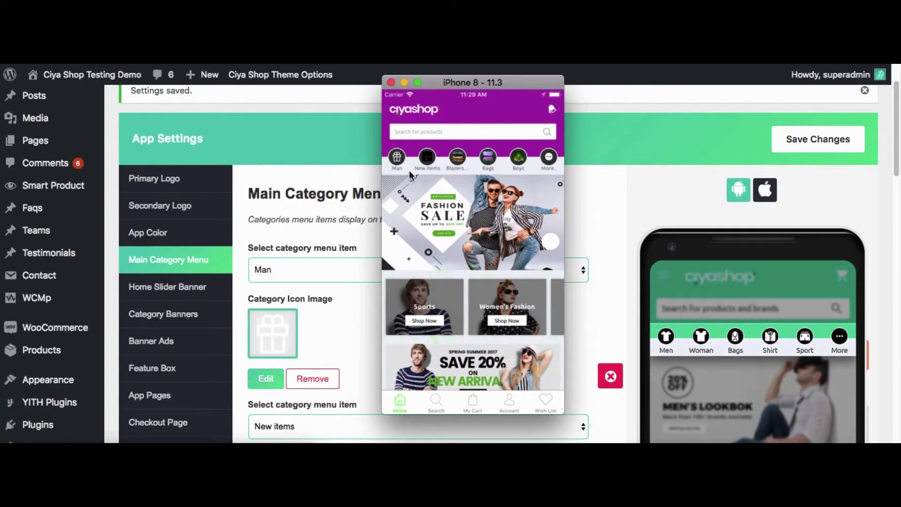
{"action": "left_click", "coordinate": [448, 358]}
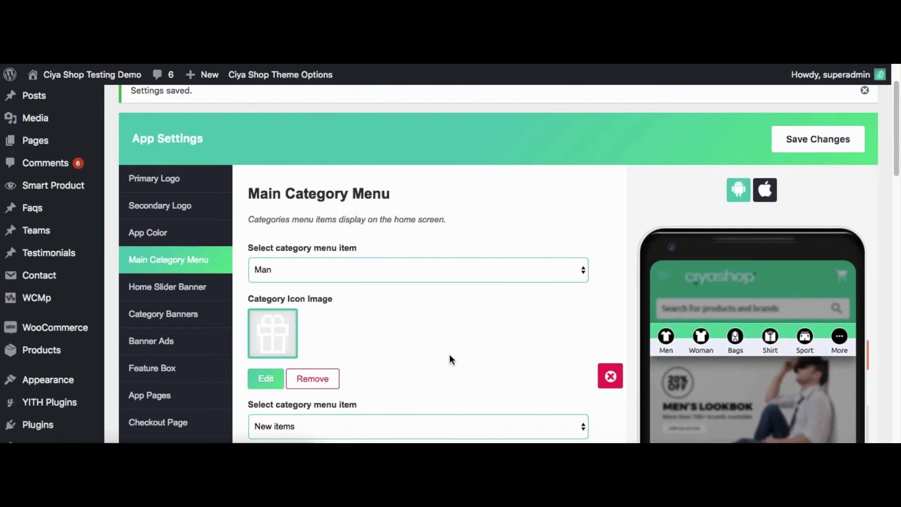
{"action": "scroll", "coordinate": [449, 358], "scroll_direction": "down", "scroll_amount": 15}
{"action": "scroll", "coordinate": [449, 354], "scroll_direction": "down", "scroll_amount": 3}
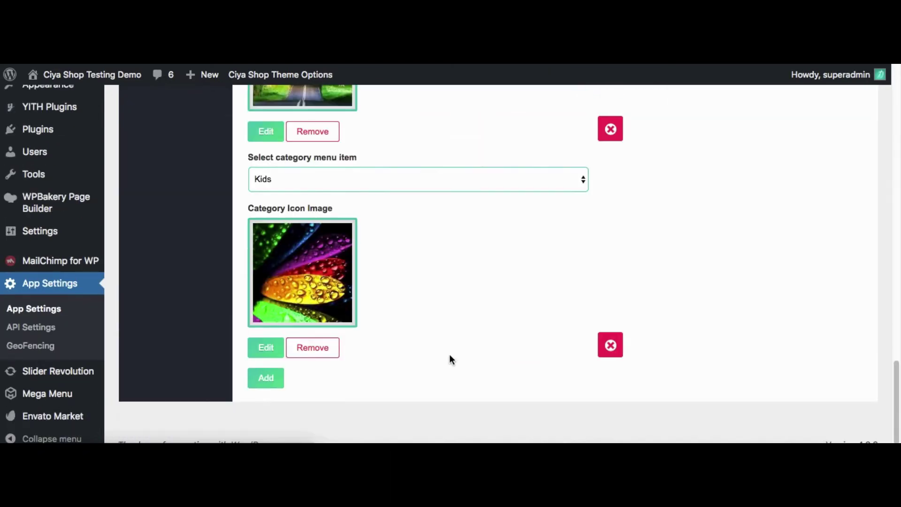
{"action": "scroll", "coordinate": [450, 355], "scroll_direction": "up", "scroll_amount": 15}
{"action": "scroll", "coordinate": [449, 358], "scroll_direction": "up", "scroll_amount": 3}
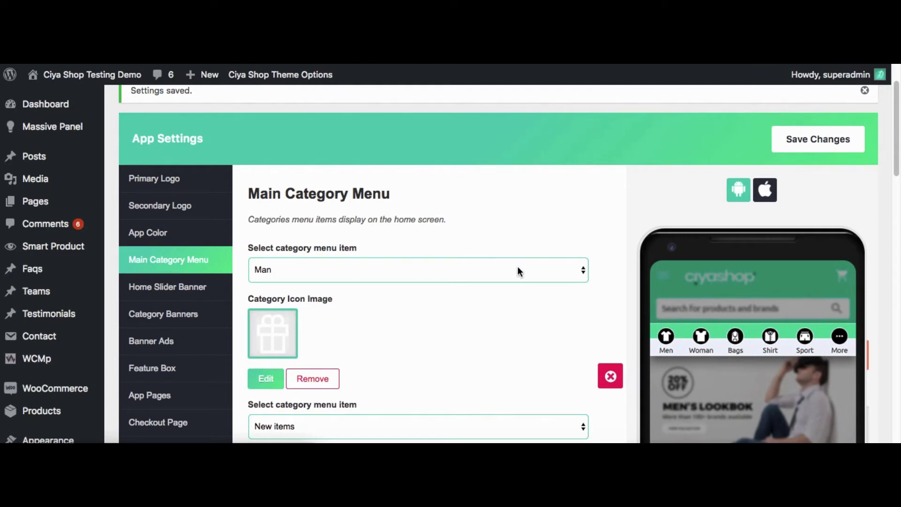
In Home Slider Banner settings, set the Women slider banner image to the SALE image.
{"action": "left_click", "coordinate": [169, 287]}
{"action": "scroll", "coordinate": [313, 283], "scroll_direction": "down", "scroll_amount": 5}
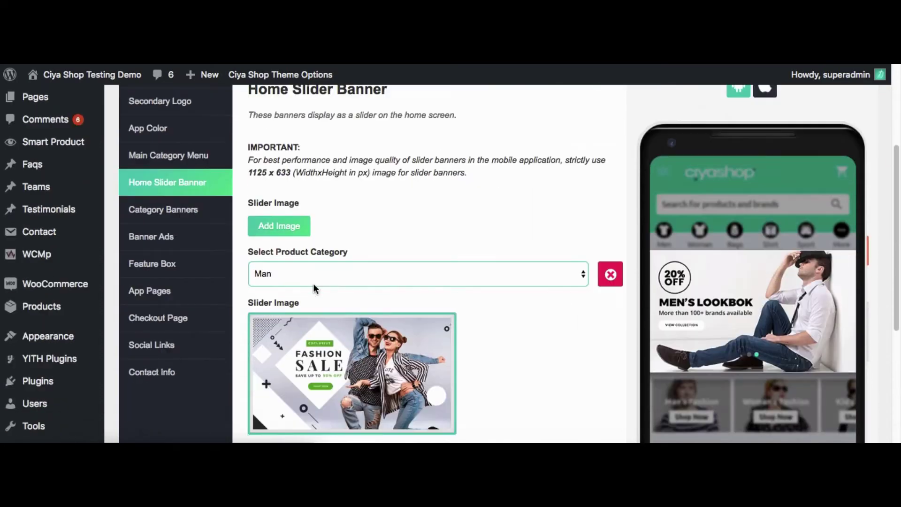
{"action": "scroll", "coordinate": [312, 286], "scroll_direction": "down", "scroll_amount": 3}
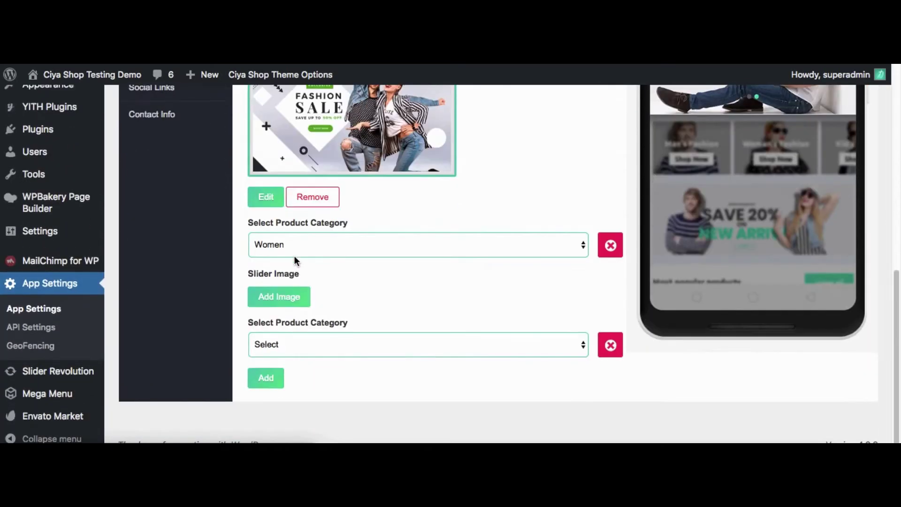
{"action": "left_click", "coordinate": [269, 204]}
{"action": "scroll", "coordinate": [331, 237], "scroll_direction": "down", "scroll_amount": 5}
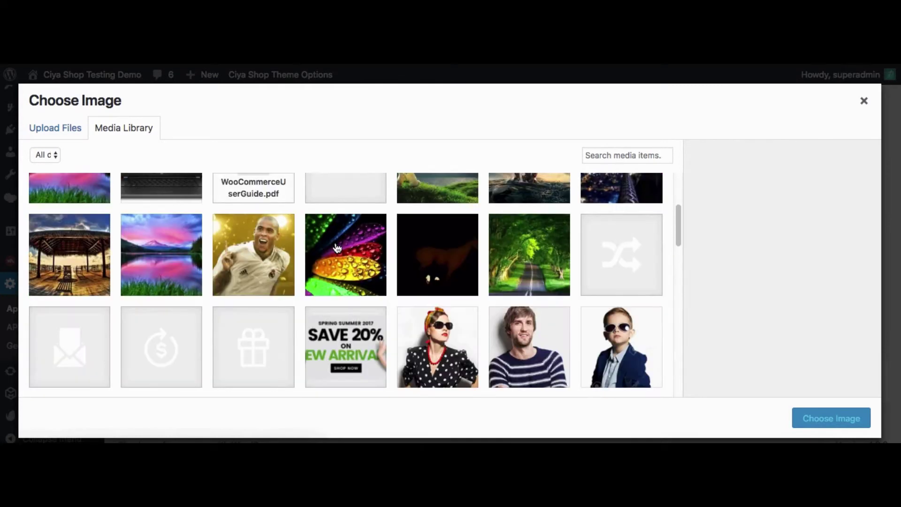
{"action": "scroll", "coordinate": [319, 262], "scroll_direction": "down", "scroll_amount": 1}
{"action": "left_click", "coordinate": [185, 336]}
{"action": "left_click", "coordinate": [826, 417]}
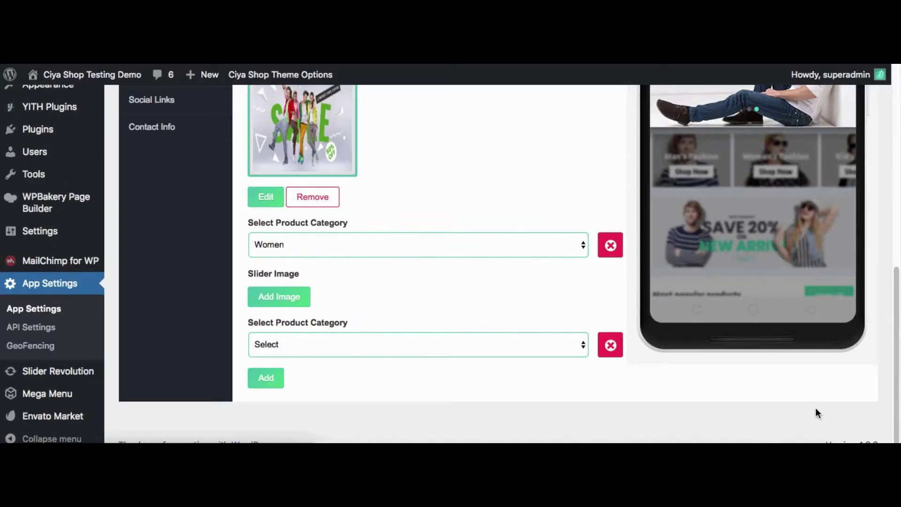
Save the slider banner settings and preview the app's home slider in the simulator.
{"action": "scroll", "coordinate": [821, 282], "scroll_direction": "up", "scroll_amount": 6}
{"action": "scroll", "coordinate": [826, 128], "scroll_direction": "up", "scroll_amount": 3}
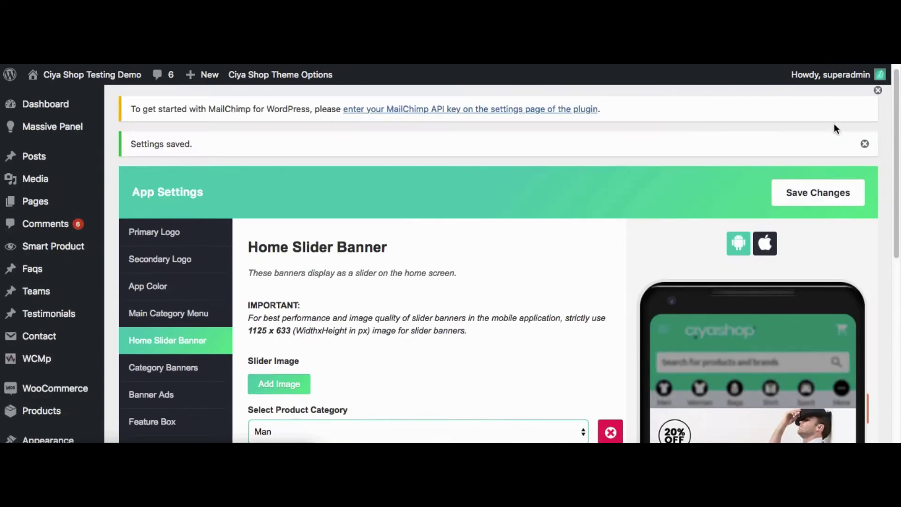
{"action": "left_click", "coordinate": [805, 201]}
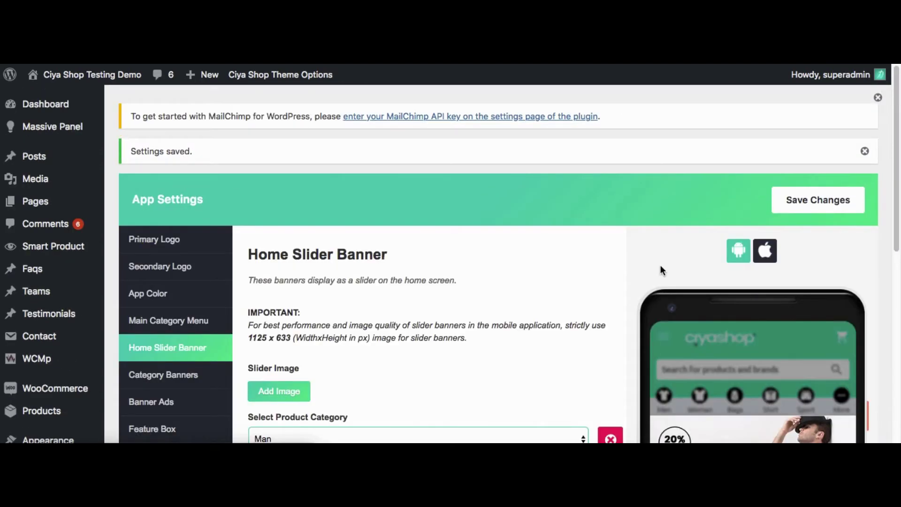
{"action": "scroll", "coordinate": [629, 276], "scroll_direction": "down", "scroll_amount": 6}
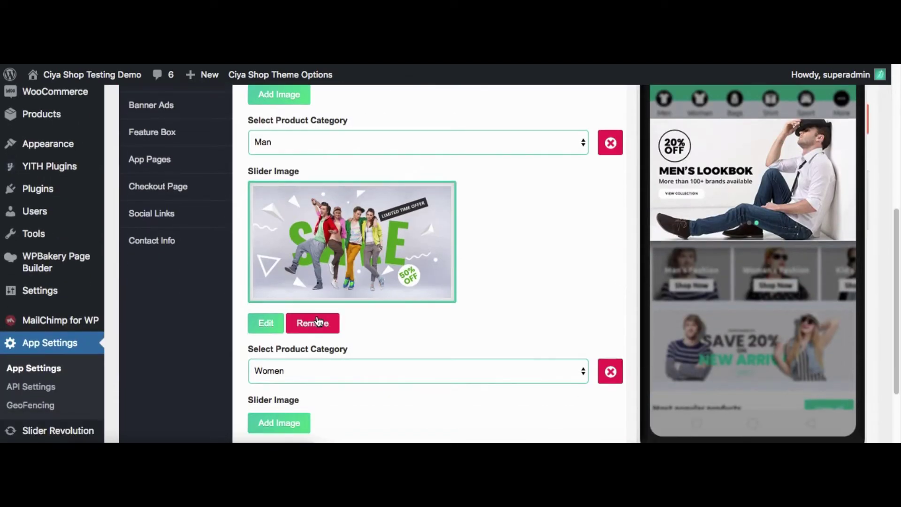
{"action": "left_click", "coordinate": [419, 449]}
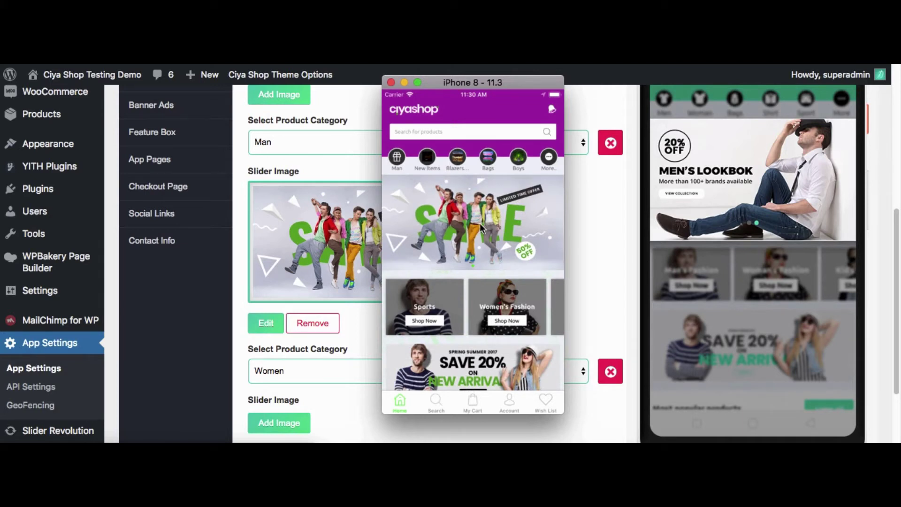
Add a new home slider banner using the FASHION SALE image.
{"action": "left_click", "coordinate": [348, 345]}
{"action": "scroll", "coordinate": [329, 357], "scroll_direction": "down", "scroll_amount": 5}
{"action": "left_click", "coordinate": [279, 376]}
{"action": "scroll", "coordinate": [322, 367], "scroll_direction": "down", "scroll_amount": 3}
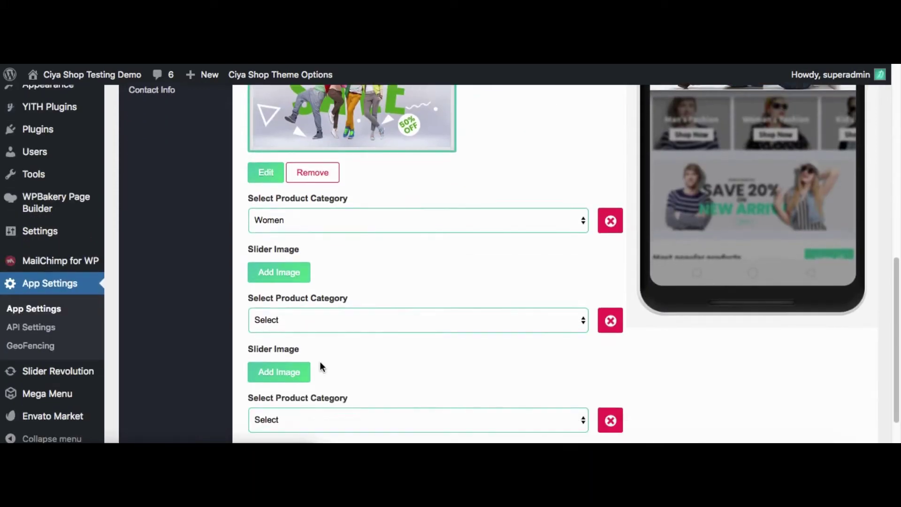
{"action": "left_click", "coordinate": [285, 298]}
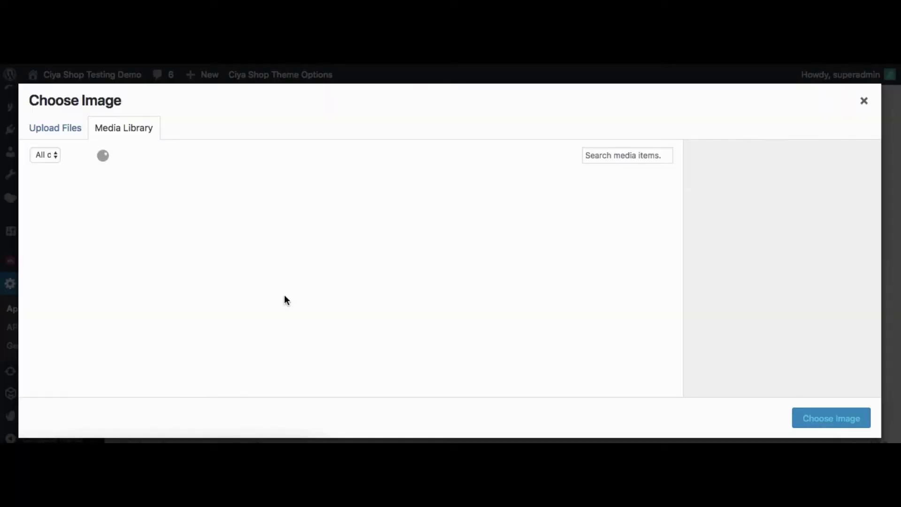
{"action": "scroll", "coordinate": [360, 254], "scroll_direction": "down", "scroll_amount": 8}
{"action": "scroll", "coordinate": [360, 253], "scroll_direction": "down", "scroll_amount": 1}
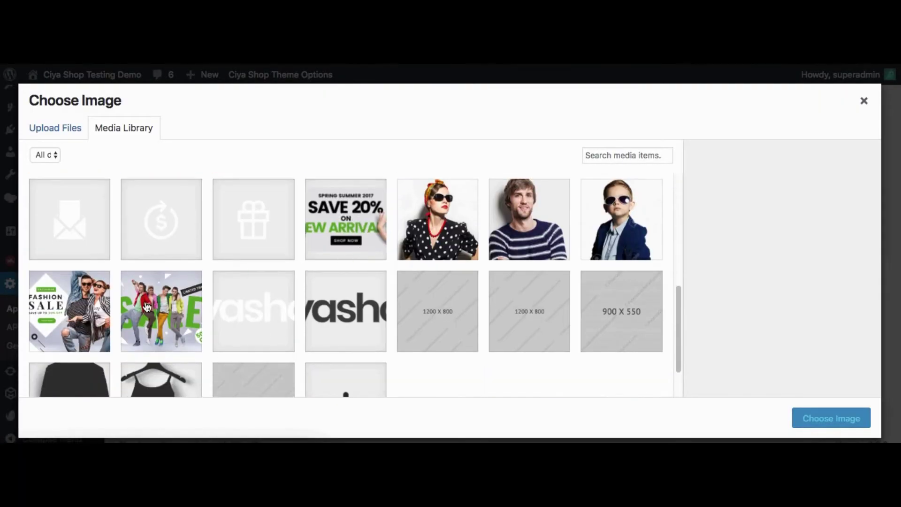
{"action": "left_click", "coordinate": [68, 333]}
{"action": "left_click", "coordinate": [805, 418]}
Link the new banner to the Bags category and save the app settings.
{"action": "scroll", "coordinate": [314, 349], "scroll_direction": "down", "scroll_amount": 3}
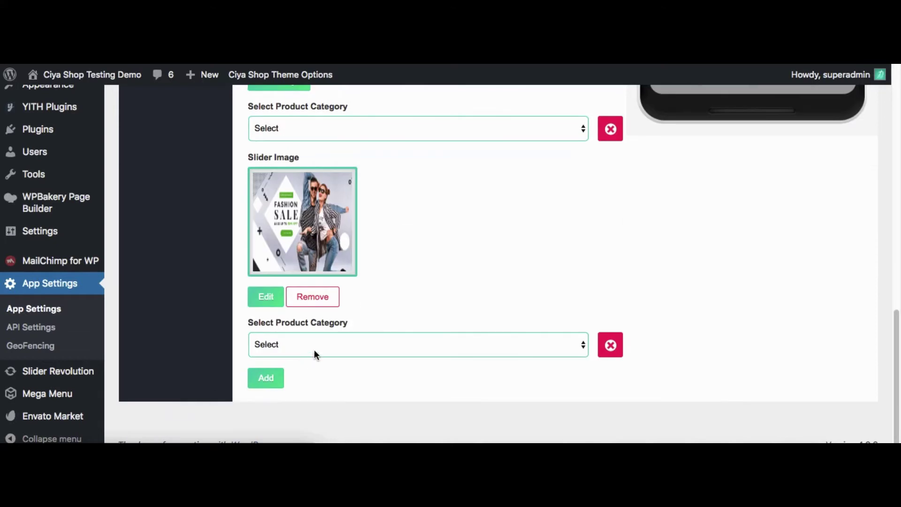
{"action": "left_click", "coordinate": [320, 345]}
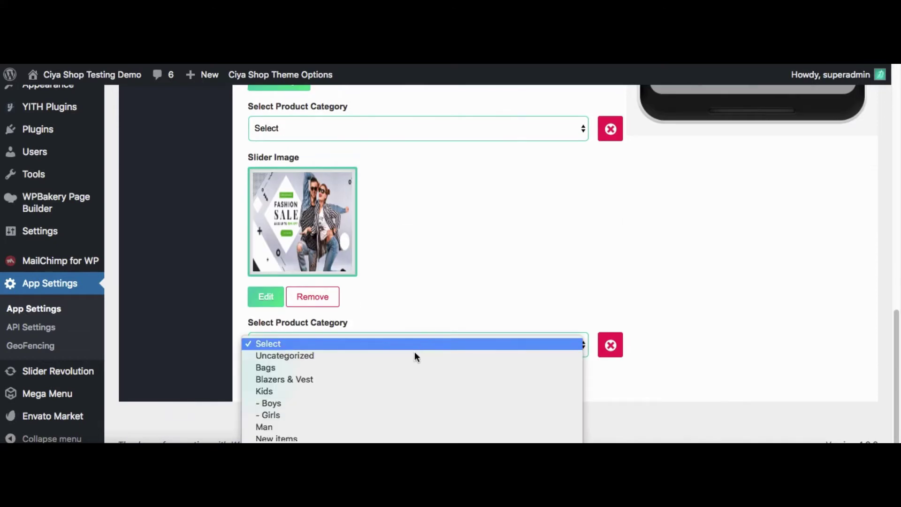
{"action": "left_click", "coordinate": [360, 361]}
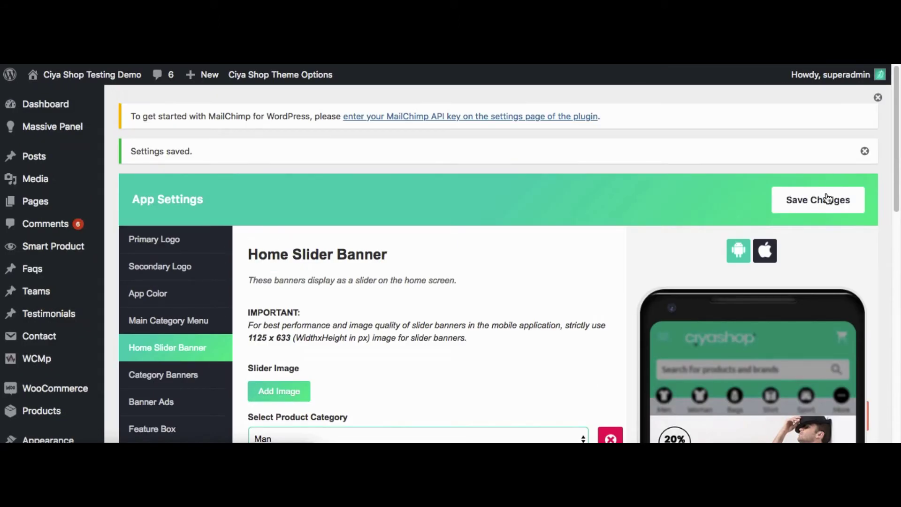
{"action": "left_click", "coordinate": [827, 200]}
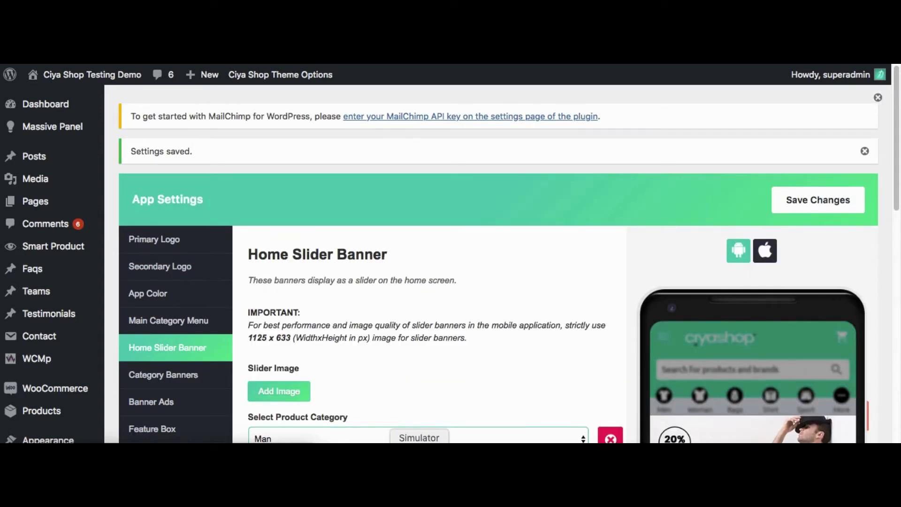
Refresh the app's home screen in the simulator and swipe the slider to the new banner.
{"action": "left_click", "coordinate": [419, 441]}
{"action": "left_click_drag", "start_coordinate": [476, 329], "coordinate": [476, 412]}
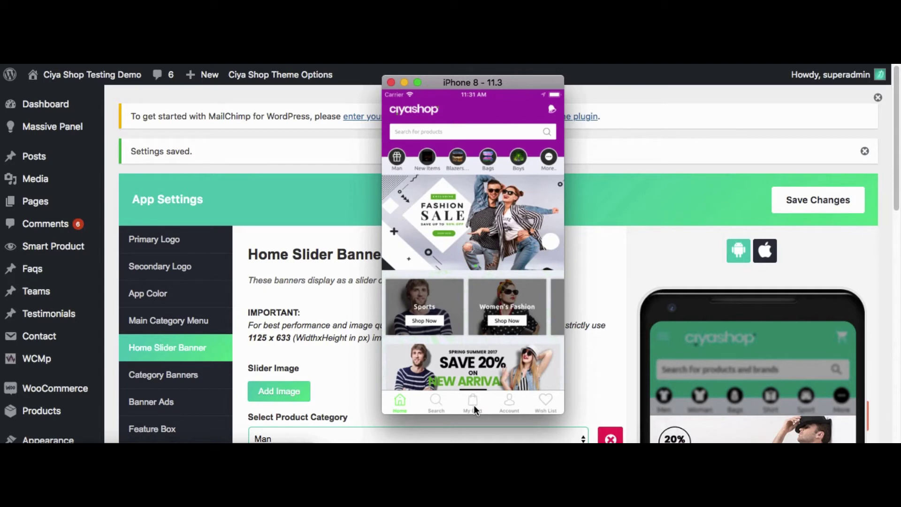
{"action": "mouse_move", "coordinate": [494, 235]}
{"action": "left_mouse_down"}
{"action": "mouse_move", "coordinate": [422, 232]}
{"action": "mouse_move", "coordinate": [507, 236]}
{"action": "left_mouse_up"}
{"action": "left_click", "coordinate": [225, 368]}
{"action": "scroll", "coordinate": [226, 369], "scroll_direction": "down", "scroll_amount": 3}
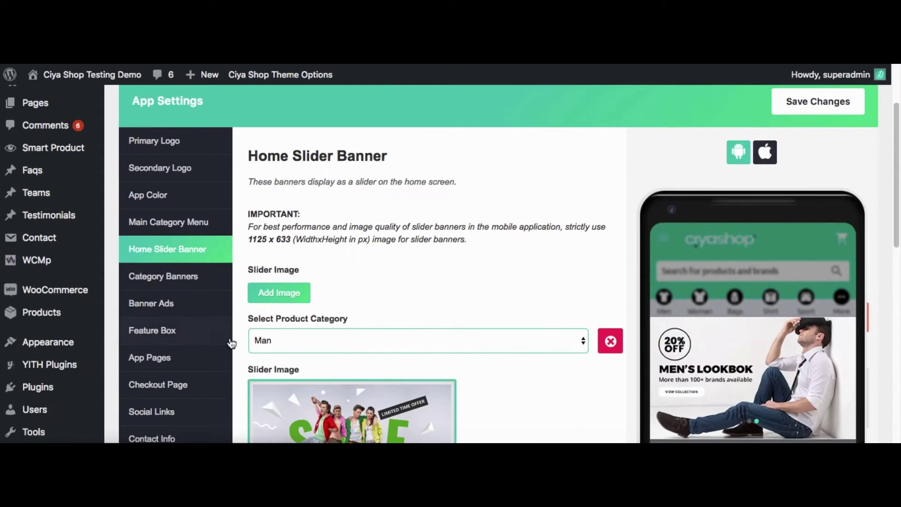
Set the first category banner's image to the FIFA-18 cover wallpaper.
{"action": "left_click", "coordinate": [164, 277]}
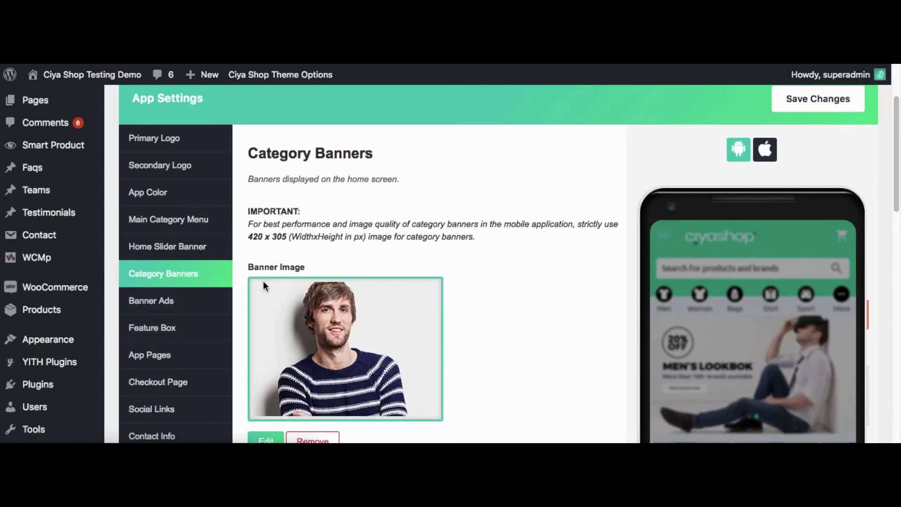
{"action": "scroll", "coordinate": [359, 294], "scroll_direction": "down", "scroll_amount": 4}
{"action": "left_click", "coordinate": [269, 336]}
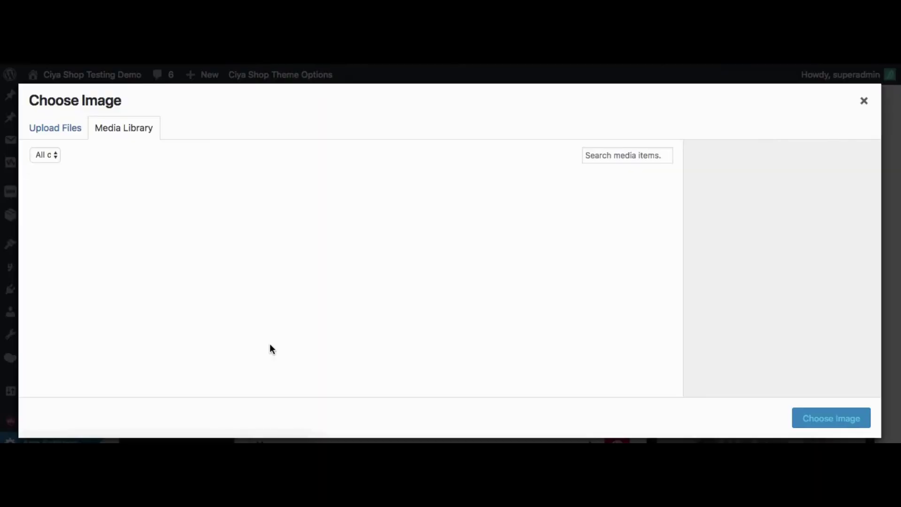
{"action": "scroll", "coordinate": [295, 332], "scroll_direction": "down", "scroll_amount": 1}
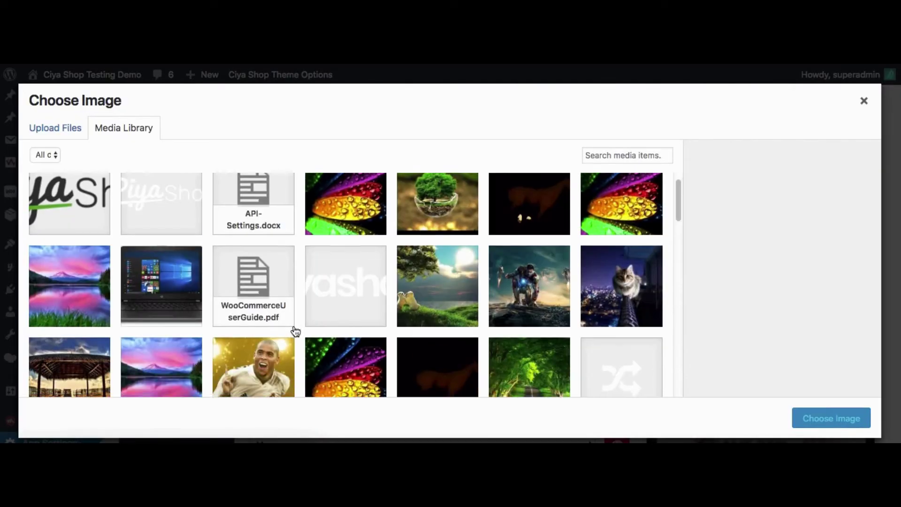
{"action": "scroll", "coordinate": [296, 332], "scroll_direction": "down", "scroll_amount": 2}
{"action": "left_click", "coordinate": [276, 317]}
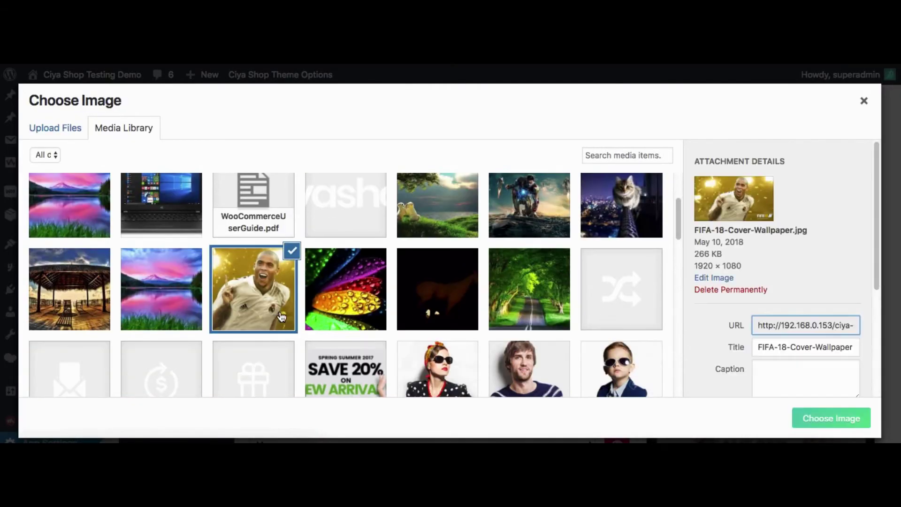
{"action": "left_click", "coordinate": [813, 420]}
Title the first category banner 'Sports' and save the app settings.
{"action": "scroll", "coordinate": [624, 365], "scroll_direction": "down", "scroll_amount": 1}
{"action": "left_click", "coordinate": [389, 346]}
{"action": "key", "text": "BackSpace"}
{"action": "key", "text": "BackSpace"}
{"action": "key", "text": "BackSpace"}
{"action": "key", "text": "BackSpace"}
{"action": "key", "text": "BackSpace"}
{"action": "key", "text": "BackSpace"}
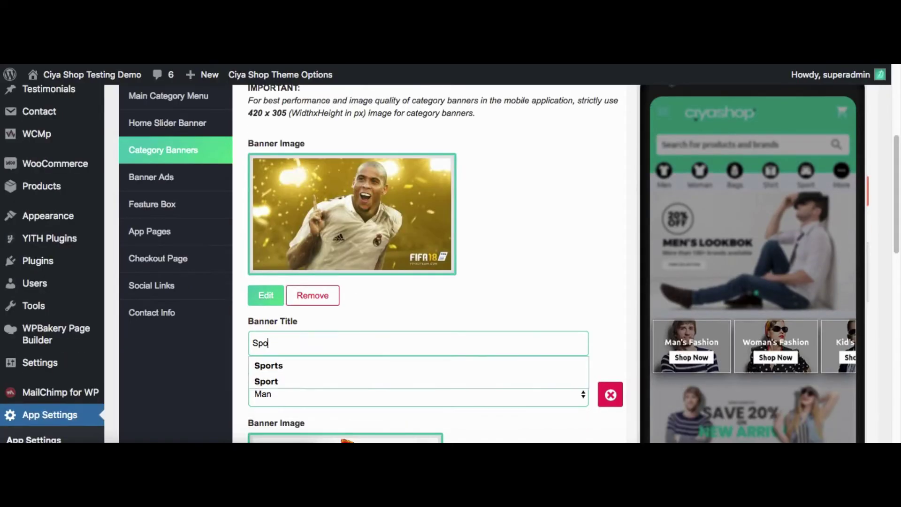
{"action": "type", "text": "M"}
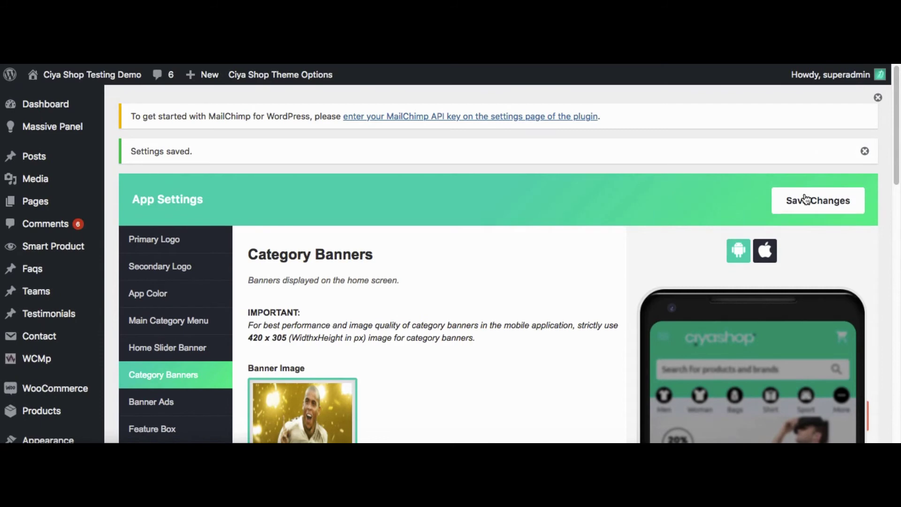
{"action": "left_click", "coordinate": [799, 200]}
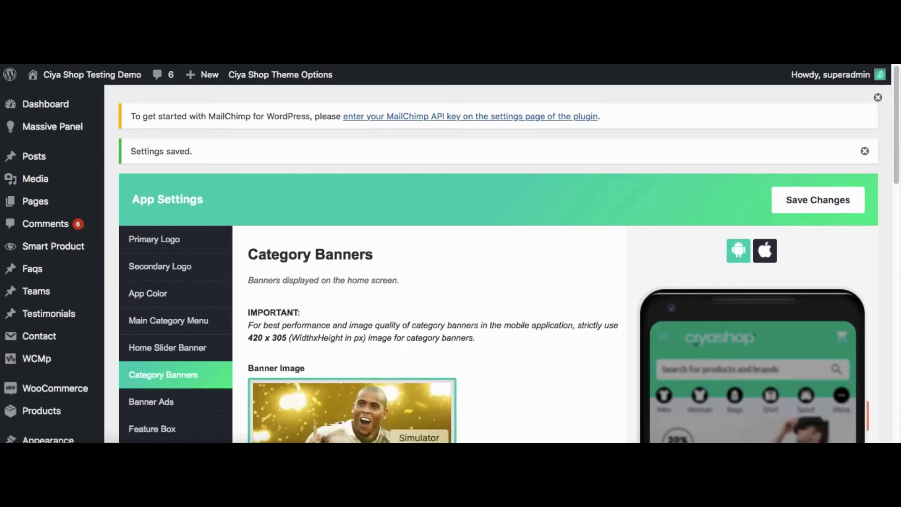
Check the Sports banner in the iPhone simulator.
{"action": "left_click", "coordinate": [461, 436]}
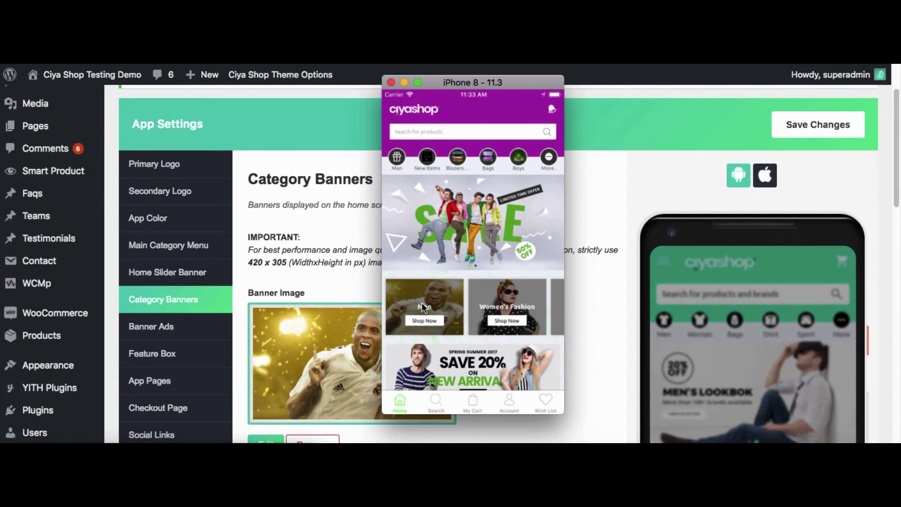
{"action": "left_click", "coordinate": [594, 308]}
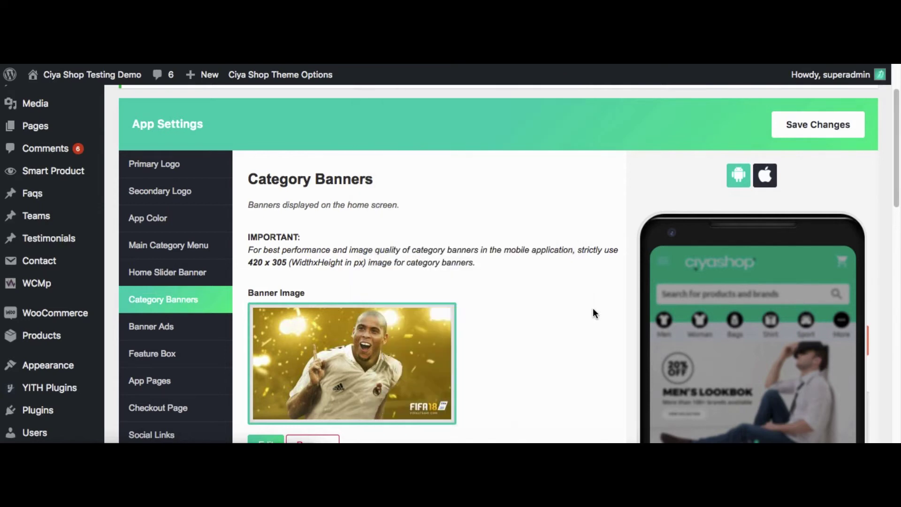
{"action": "scroll", "coordinate": [328, 362], "scroll_direction": "down", "scroll_amount": 2}
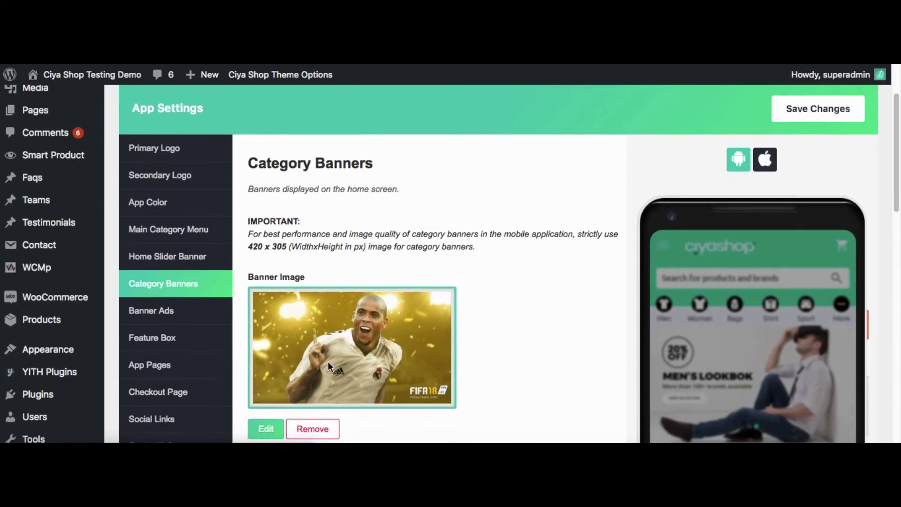
Switch the first category banner image back to the mens_fashion@2x photo.
{"action": "left_click", "coordinate": [271, 407]}
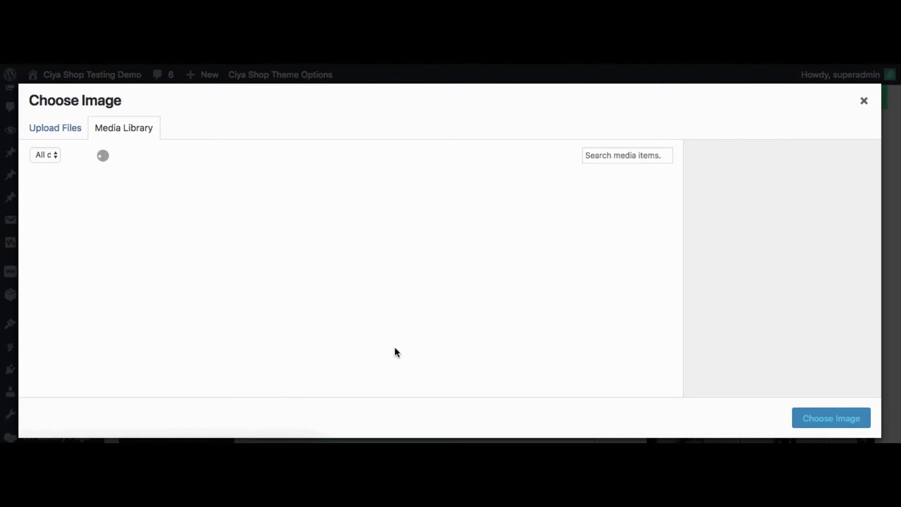
{"action": "scroll", "coordinate": [394, 347], "scroll_direction": "down", "scroll_amount": 5}
{"action": "left_click", "coordinate": [530, 230]}
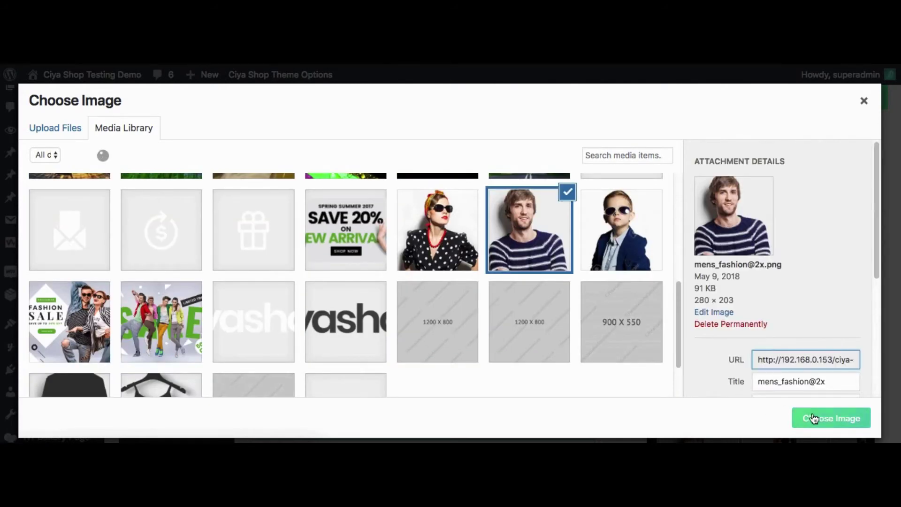
{"action": "left_click", "coordinate": [816, 418]}
Title the banner 'Man's Fashion', save, and go to the Banner Ads settings.
{"action": "scroll", "coordinate": [524, 335], "scroll_direction": "down", "scroll_amount": 4}
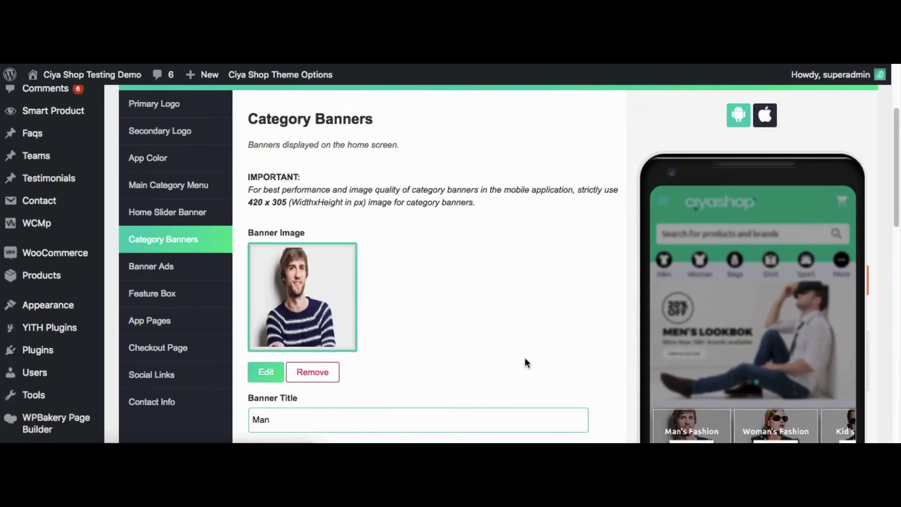
{"action": "left_click", "coordinate": [320, 309]}
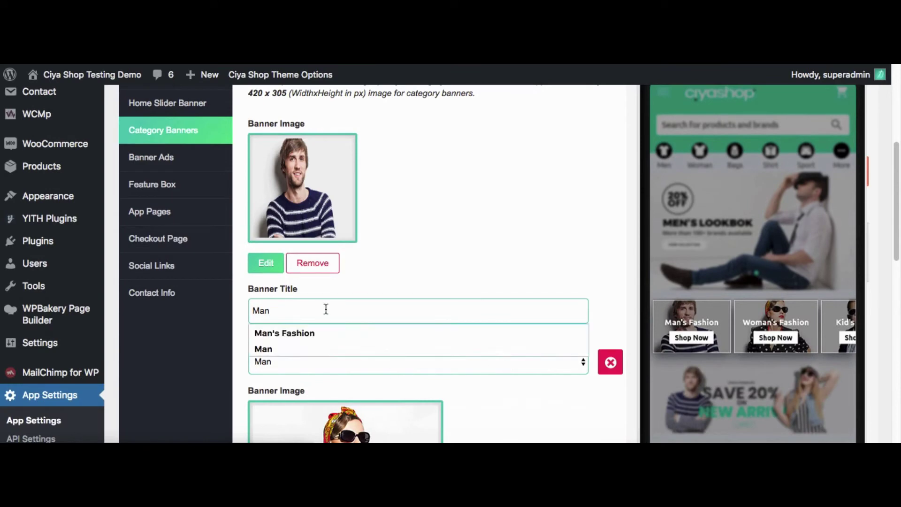
{"action": "key", "text": "Down"}
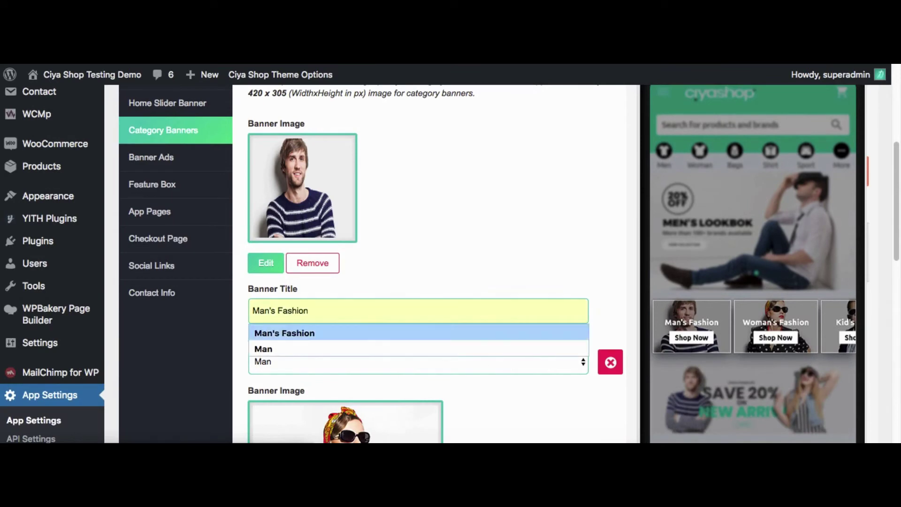
{"action": "left_click", "coordinate": [449, 334]}
{"action": "scroll", "coordinate": [588, 278], "scroll_direction": "up", "scroll_amount": 4}
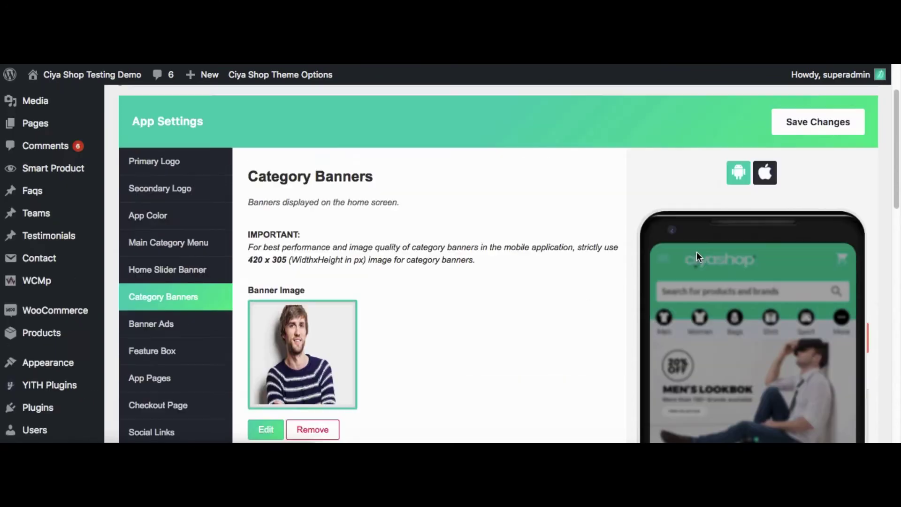
{"action": "left_click", "coordinate": [807, 128]}
{"action": "scroll", "coordinate": [221, 312], "scroll_direction": "down", "scroll_amount": 5}
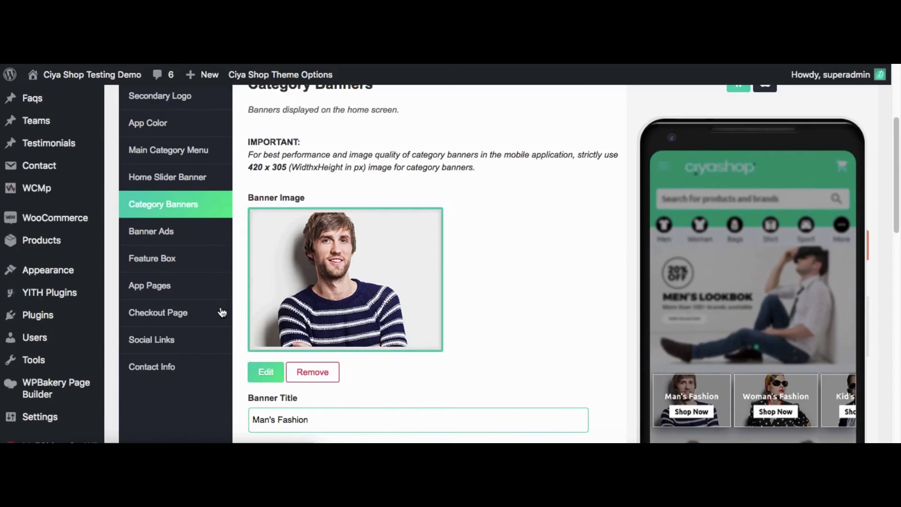
{"action": "left_click", "coordinate": [177, 231]}
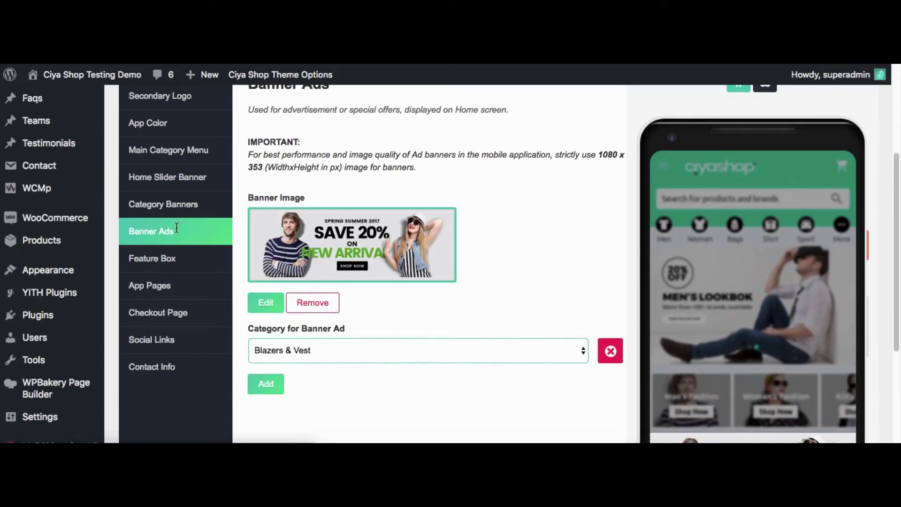
Set the banner ad image to the pink mountain-lake photo and save.
{"action": "left_click", "coordinate": [264, 302]}
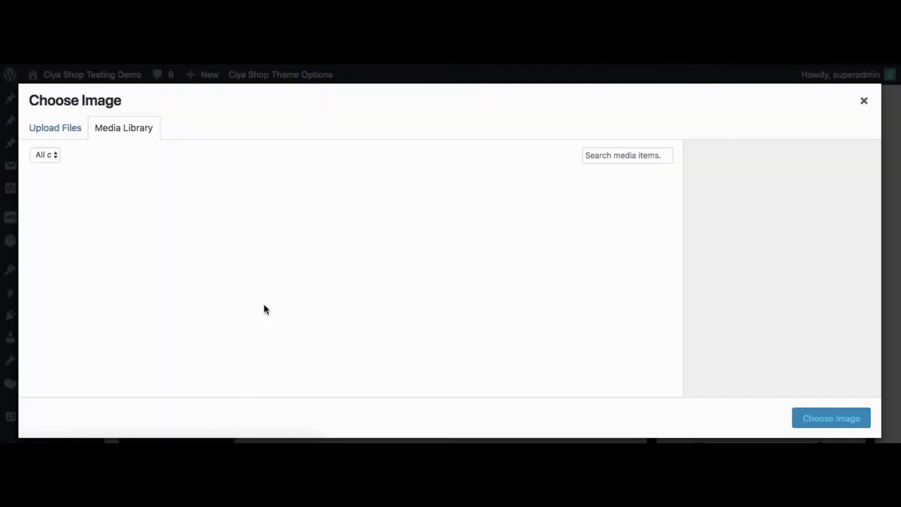
{"action": "scroll", "coordinate": [296, 316], "scroll_direction": "down", "scroll_amount": 2}
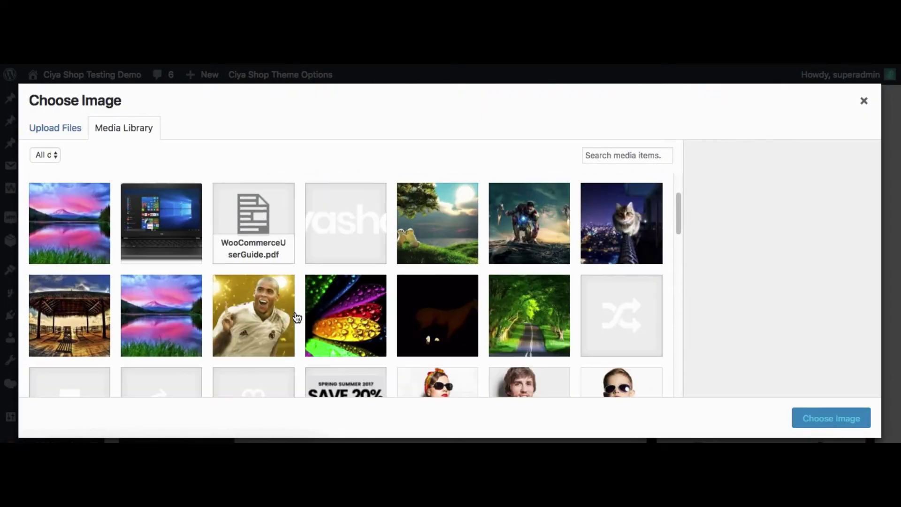
{"action": "left_click", "coordinate": [78, 248]}
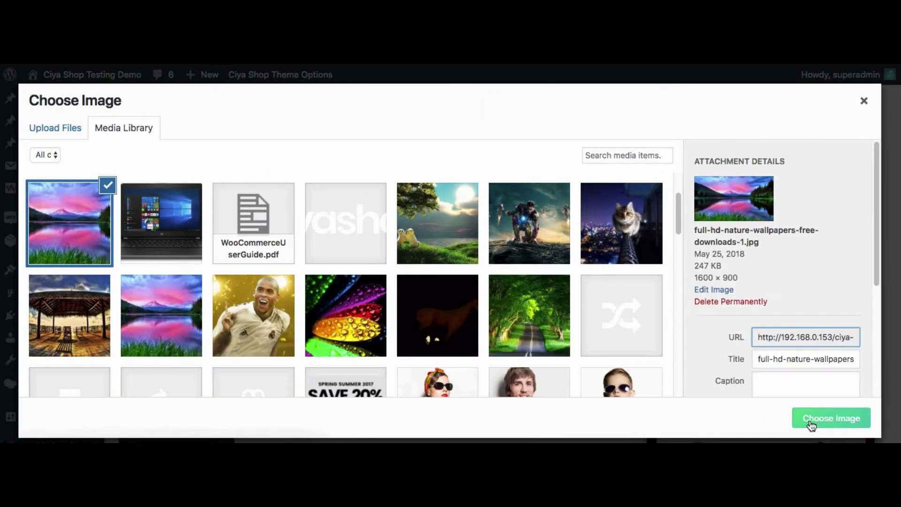
{"action": "left_click", "coordinate": [812, 425]}
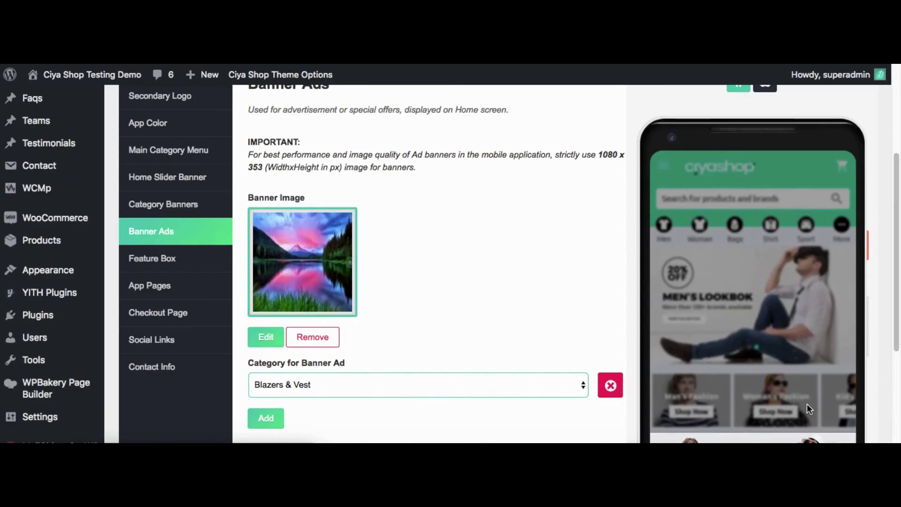
{"action": "scroll", "coordinate": [814, 319], "scroll_direction": "up", "scroll_amount": 1}
{"action": "left_click", "coordinate": [793, 111]}
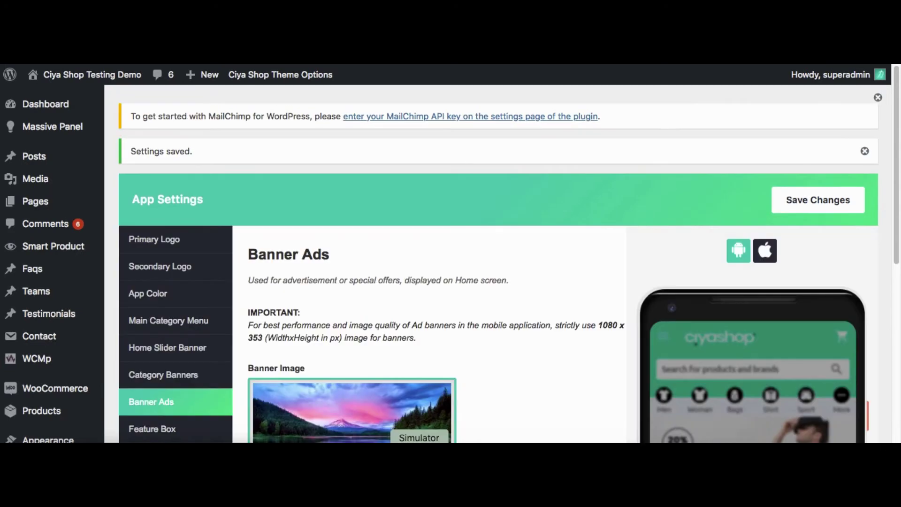
Refresh the app home screen in the iPhone simulator to check the banner ad.
{"action": "key", "text": "super+Tab"}
{"action": "left_click_drag", "start_coordinate": [492, 311], "coordinate": [491, 370]}
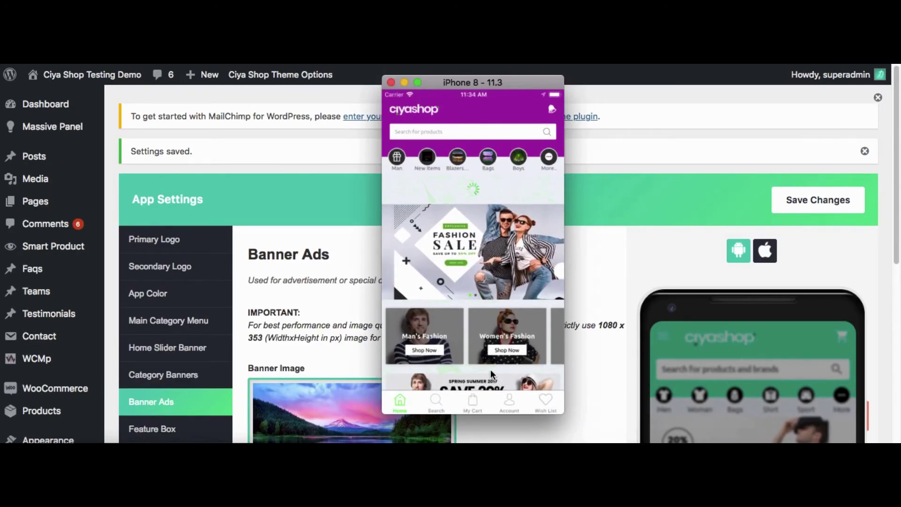
{"action": "left_click_drag", "start_coordinate": [514, 345], "coordinate": [514, 318]}
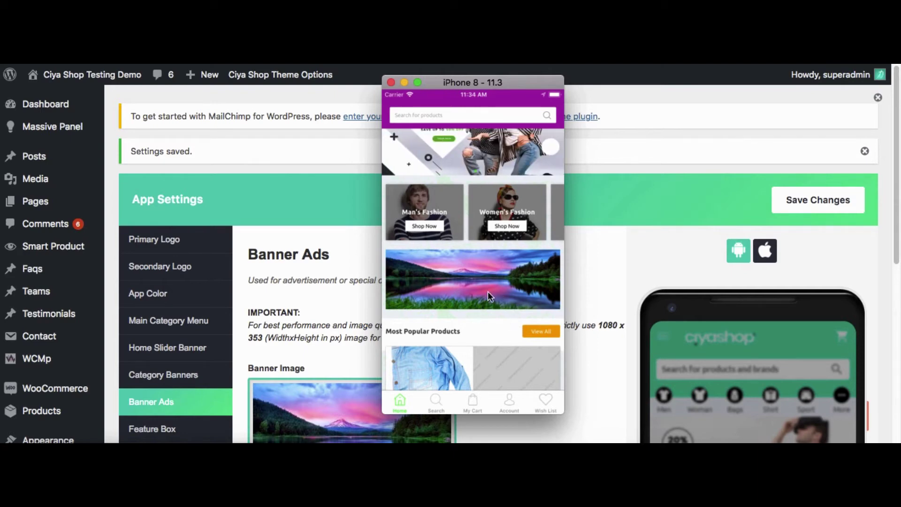
{"action": "left_click", "coordinate": [576, 412]}
{"action": "scroll", "coordinate": [511, 381], "scroll_direction": "down", "scroll_amount": 5}
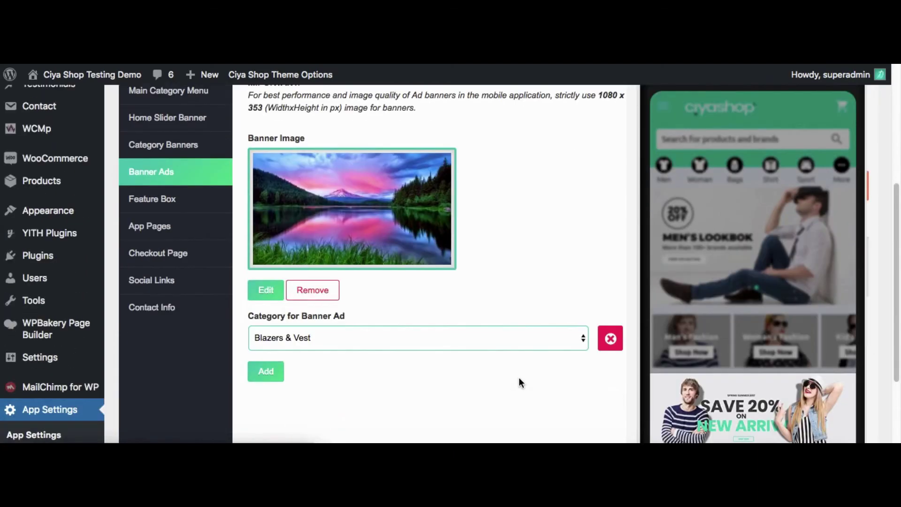
Open the Feature Box settings and view the feature box in the iPhone app.
{"action": "left_click", "coordinate": [178, 199]}
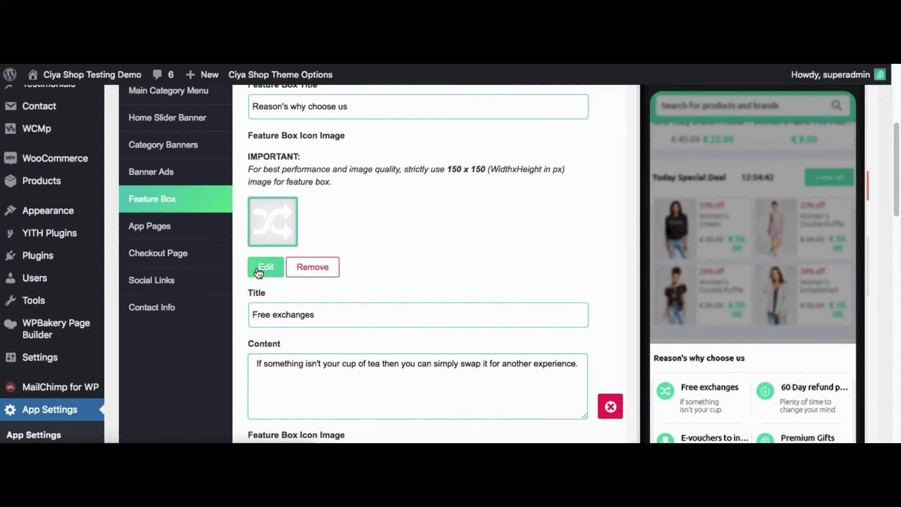
{"action": "left_click", "coordinate": [419, 458]}
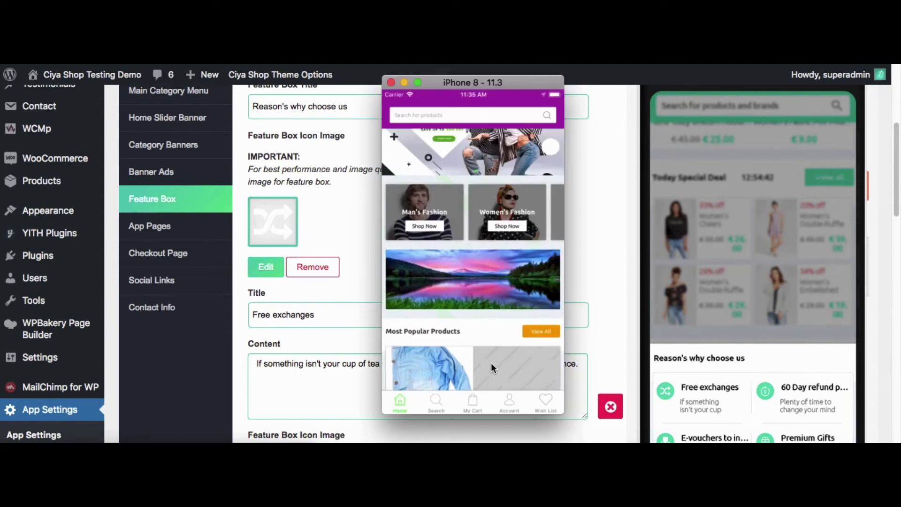
{"action": "left_click_drag", "start_coordinate": [491, 367], "coordinate": [503, 285]}
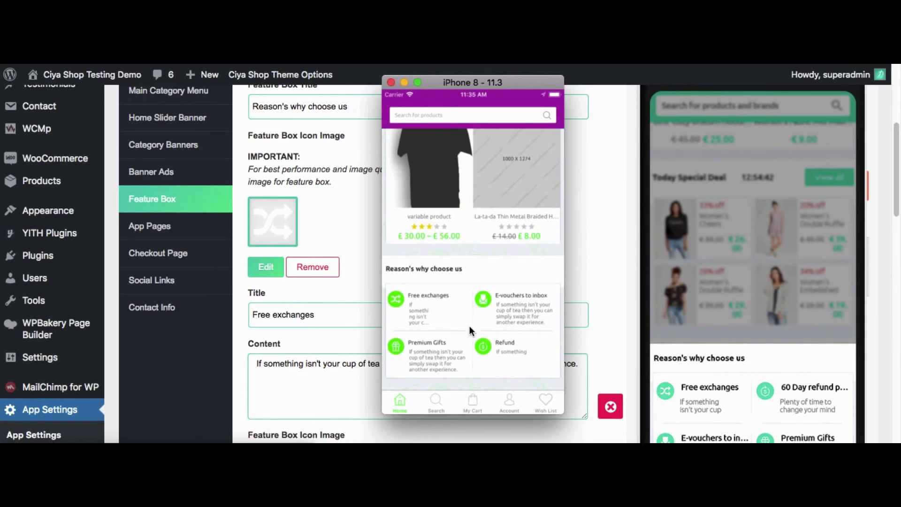
{"action": "left_click", "coordinate": [361, 280]}
{"action": "scroll", "coordinate": [361, 281], "scroll_direction": "up", "scroll_amount": 1}
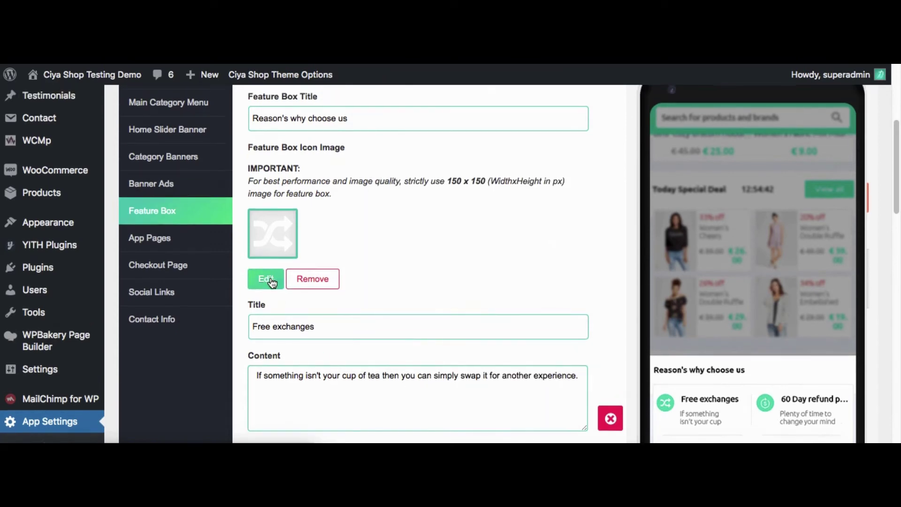
Give the Free exchanges item the gift icon and save the Feature Box settings.
{"action": "left_click", "coordinate": [269, 277]}
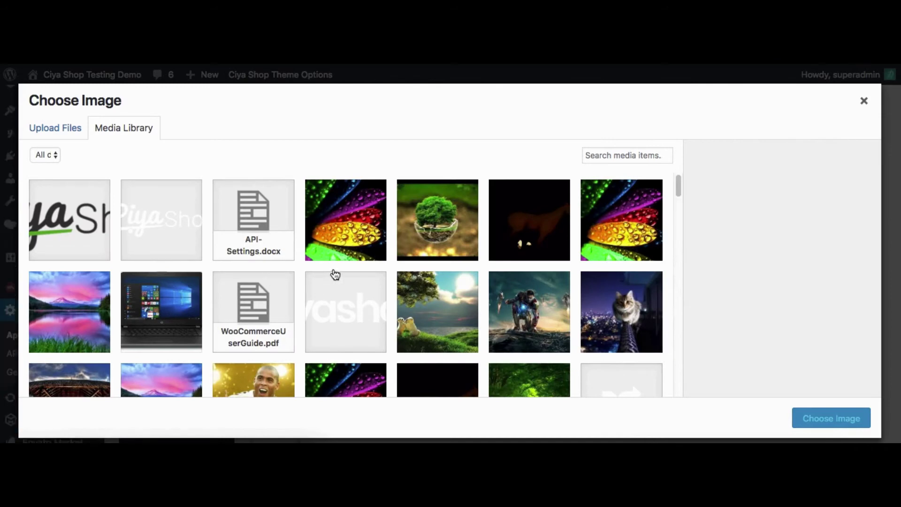
{"action": "scroll", "coordinate": [334, 274], "scroll_direction": "down", "scroll_amount": 10}
{"action": "left_click", "coordinate": [243, 237]}
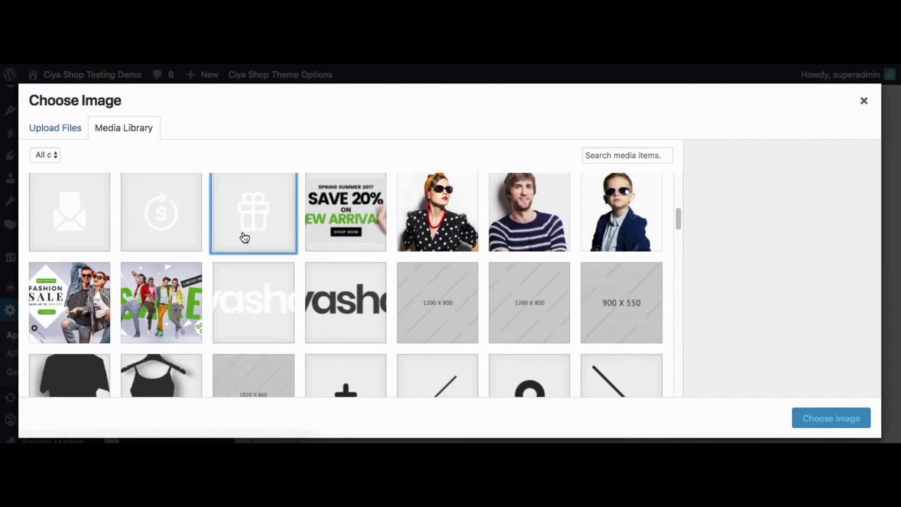
{"action": "left_click", "coordinate": [835, 420]}
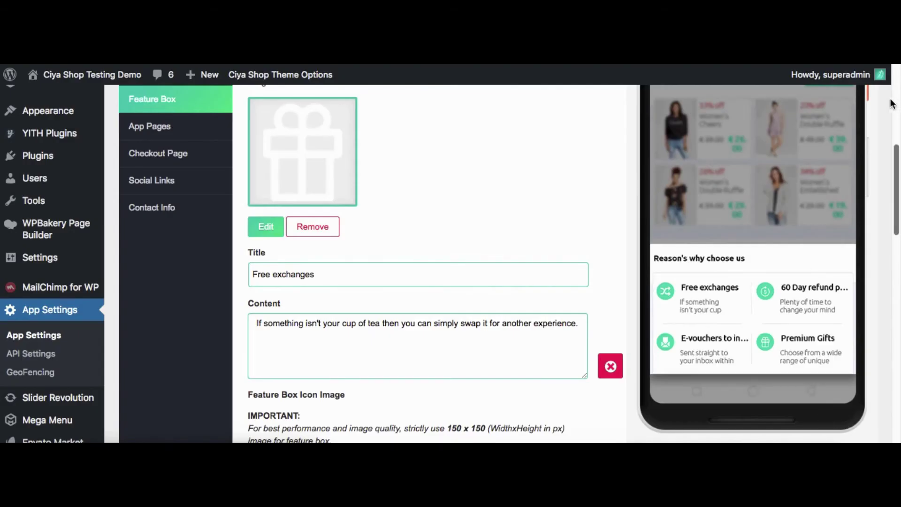
{"action": "scroll", "coordinate": [863, 117], "scroll_direction": "up", "scroll_amount": 6}
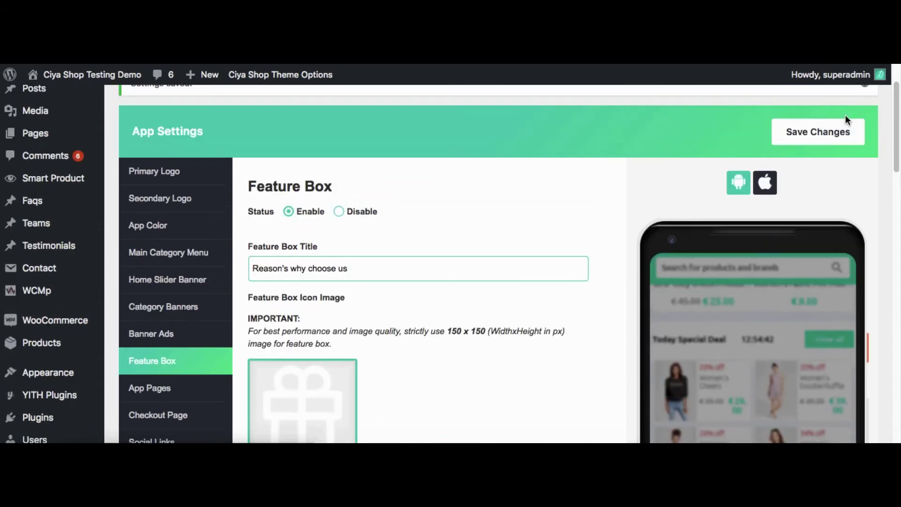
{"action": "scroll", "coordinate": [846, 117], "scroll_direction": "up", "scroll_amount": 1}
{"action": "left_click", "coordinate": [820, 146]}
{"action": "scroll", "coordinate": [329, 255], "scroll_direction": "down", "scroll_amount": 7}
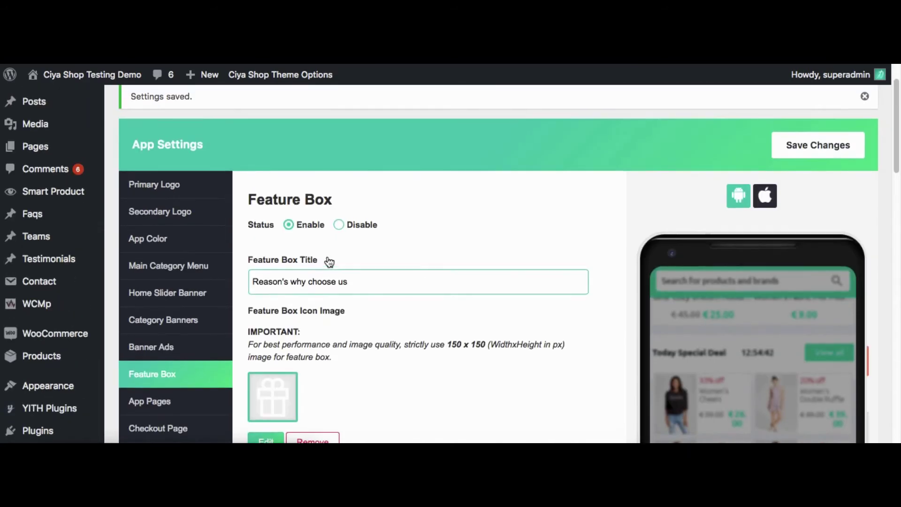
Add a new feature box item titled 'Coupon' with content 'Coupon code'.
{"action": "scroll", "coordinate": [330, 261], "scroll_direction": "down", "scroll_amount": 8}
{"action": "scroll", "coordinate": [331, 262], "scroll_direction": "down", "scroll_amount": 3}
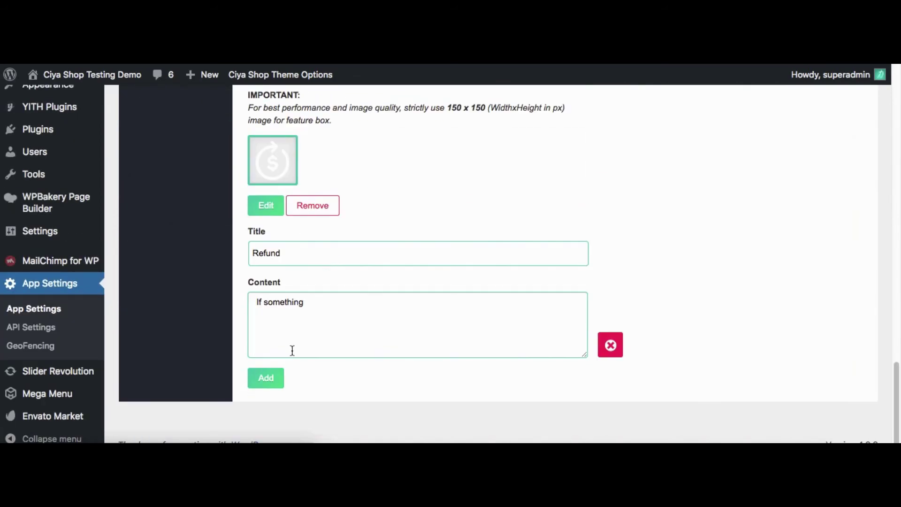
{"action": "left_click", "coordinate": [262, 378]}
{"action": "scroll", "coordinate": [333, 340], "scroll_direction": "down", "scroll_amount": 5}
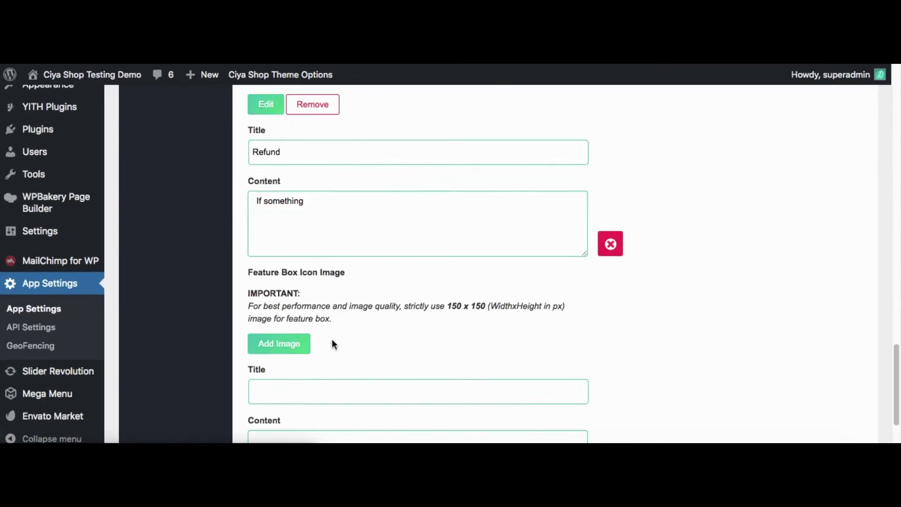
{"action": "left_click", "coordinate": [302, 251]}
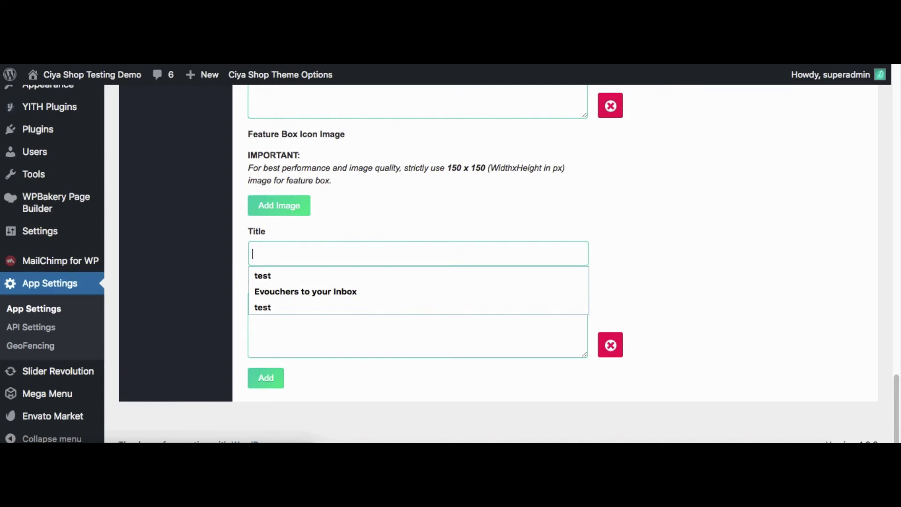
{"action": "type", "text": "Coupon"}
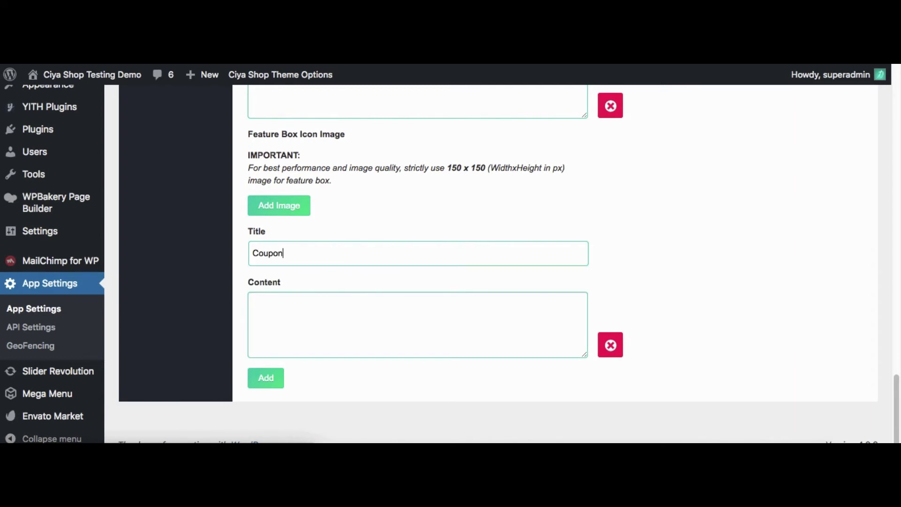
{"action": "left_click", "coordinate": [336, 307]}
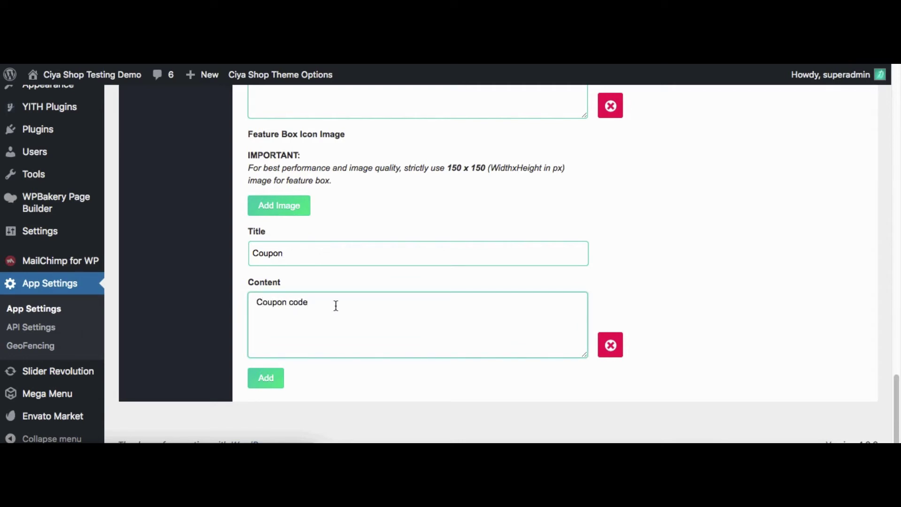
Give the Coupon item the dollar refund icon and save the Feature Box settings.
{"action": "left_click", "coordinate": [279, 205]}
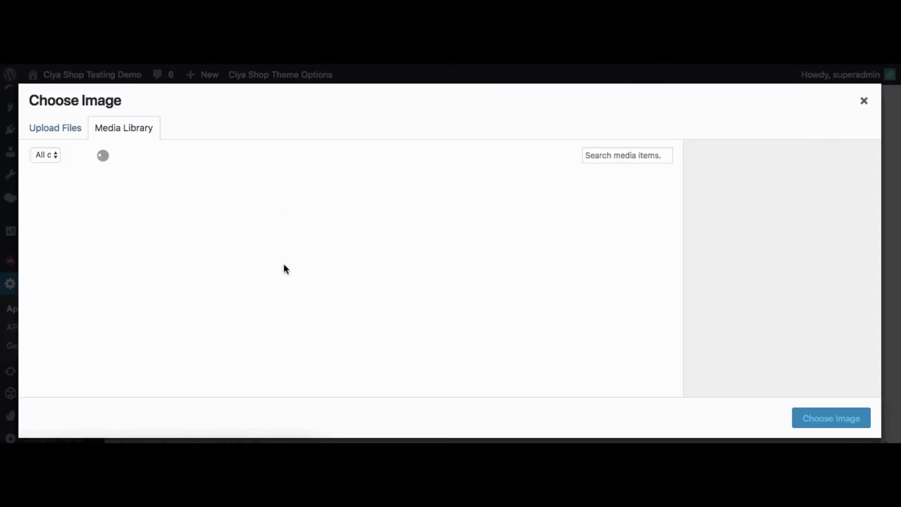
{"action": "scroll", "coordinate": [342, 261], "scroll_direction": "down", "scroll_amount": 6}
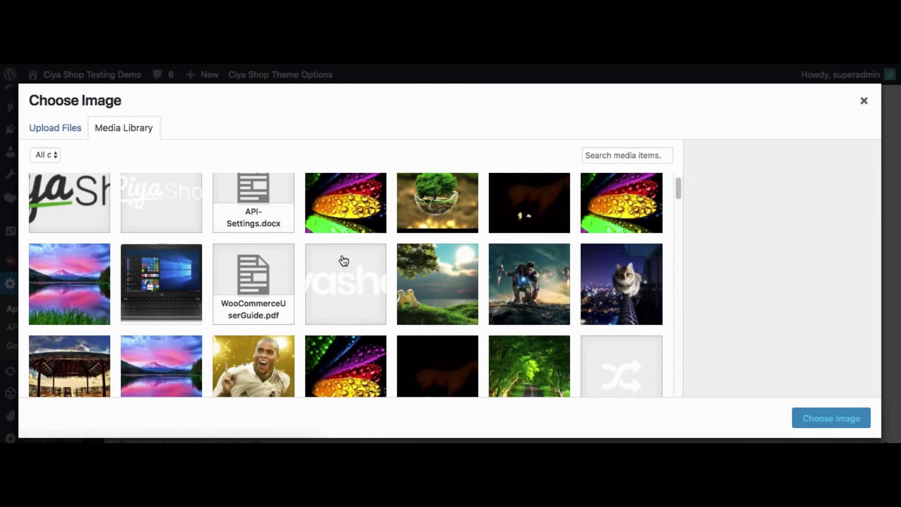
{"action": "left_click", "coordinate": [190, 220]}
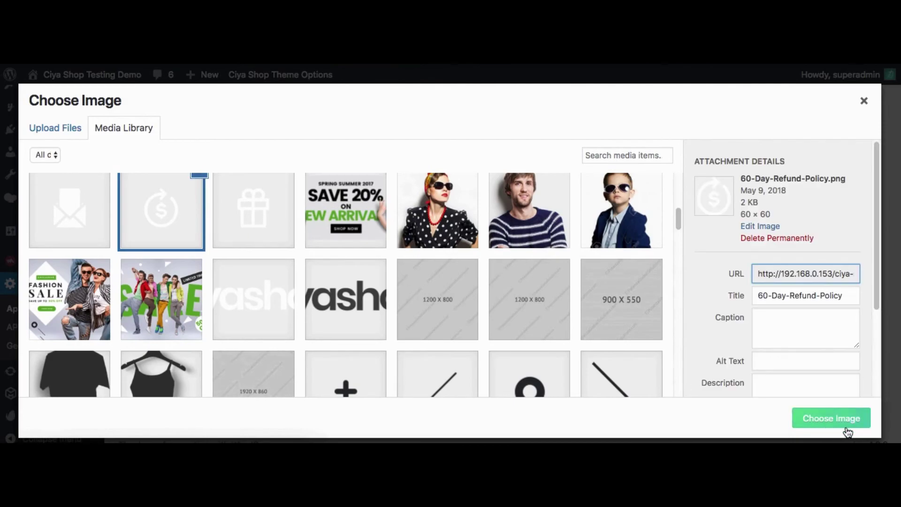
{"action": "left_click", "coordinate": [846, 423]}
{"action": "scroll", "coordinate": [720, 370], "scroll_direction": "up", "scroll_amount": 5}
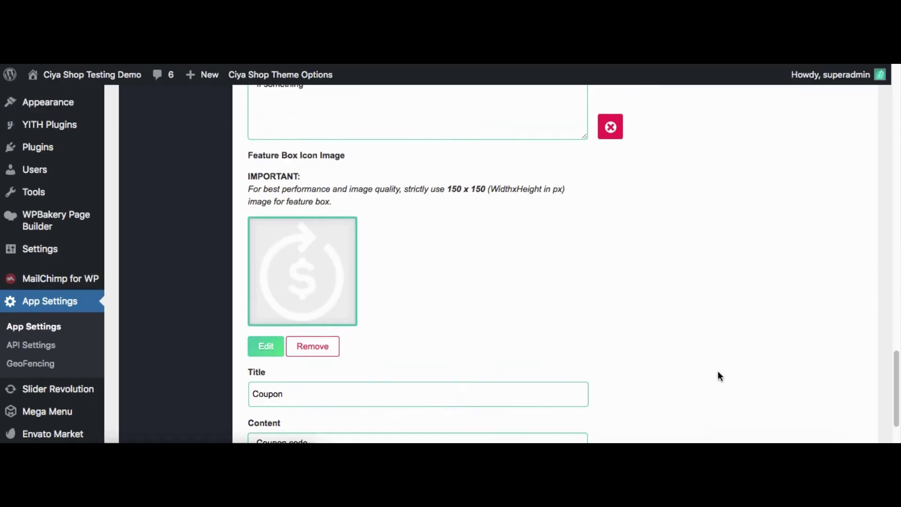
{"action": "scroll", "coordinate": [747, 295], "scroll_direction": "up", "scroll_amount": 20}
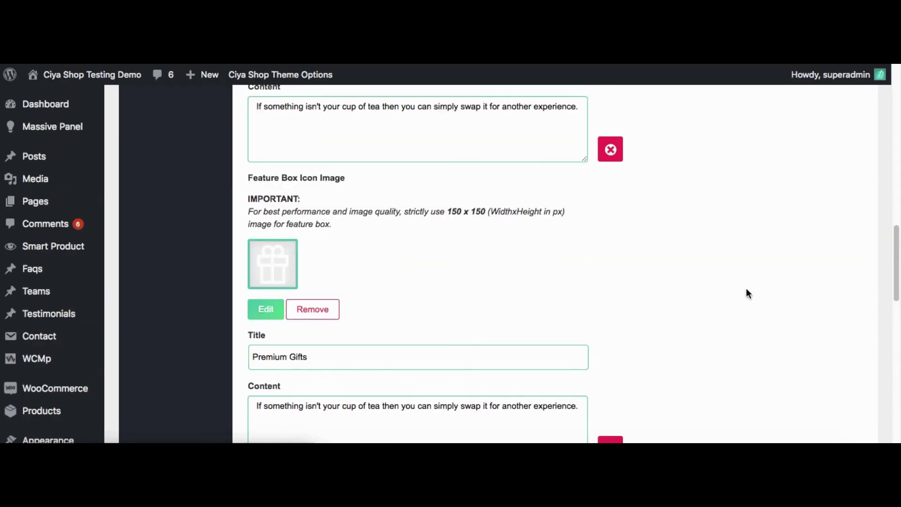
{"action": "scroll", "coordinate": [813, 204], "scroll_direction": "up", "scroll_amount": 3}
{"action": "left_click", "coordinate": [813, 201]}
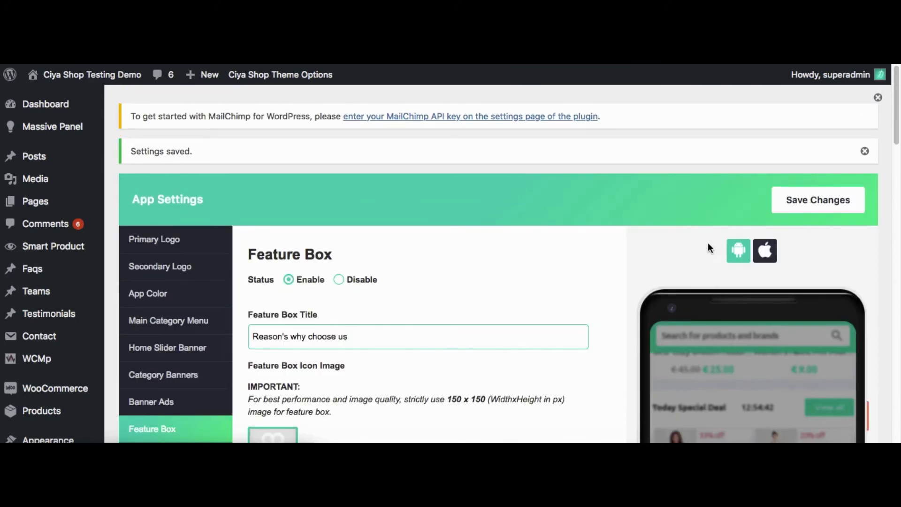
Refresh the app in the iPhone simulator to confirm the Coupon entry appears.
{"action": "left_click", "coordinate": [419, 451]}
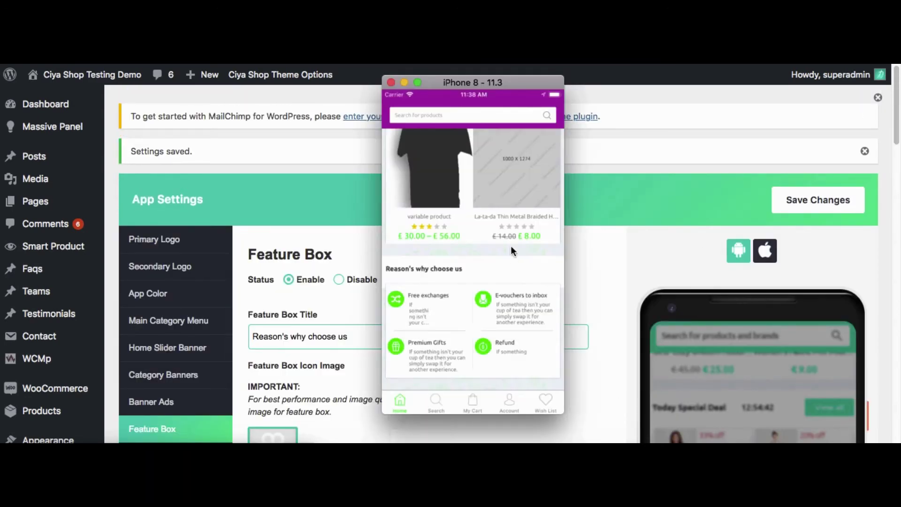
{"action": "scroll", "coordinate": [511, 305], "scroll_direction": "up", "scroll_amount": 10}
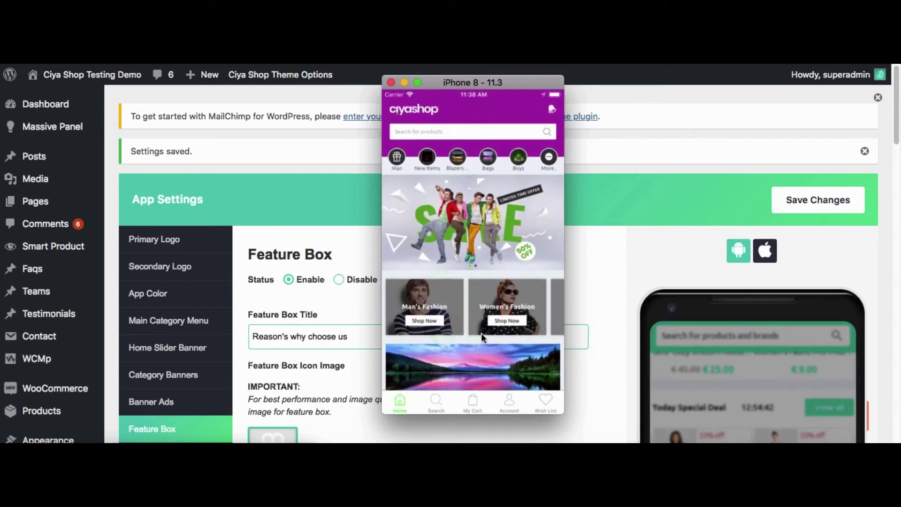
{"action": "left_click_drag", "start_coordinate": [486, 230], "coordinate": [496, 390]}
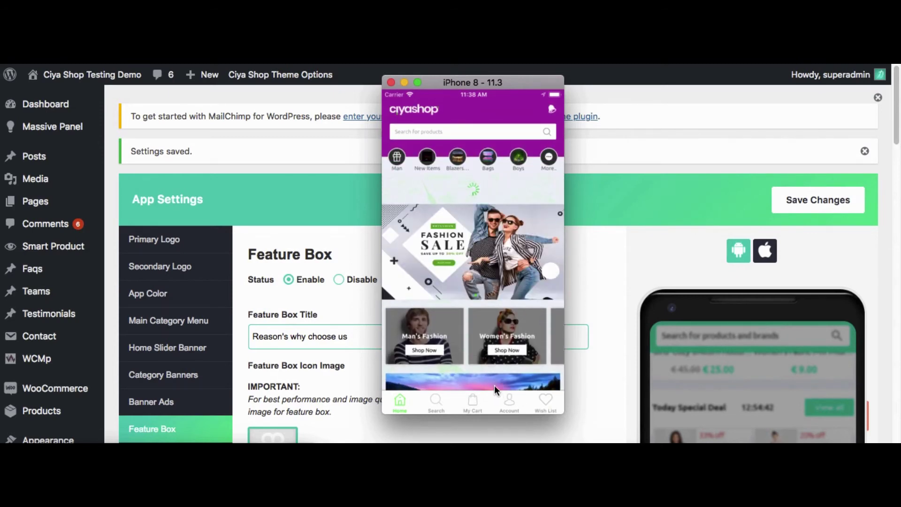
{"action": "scroll", "coordinate": [499, 283], "scroll_direction": "down", "scroll_amount": 10}
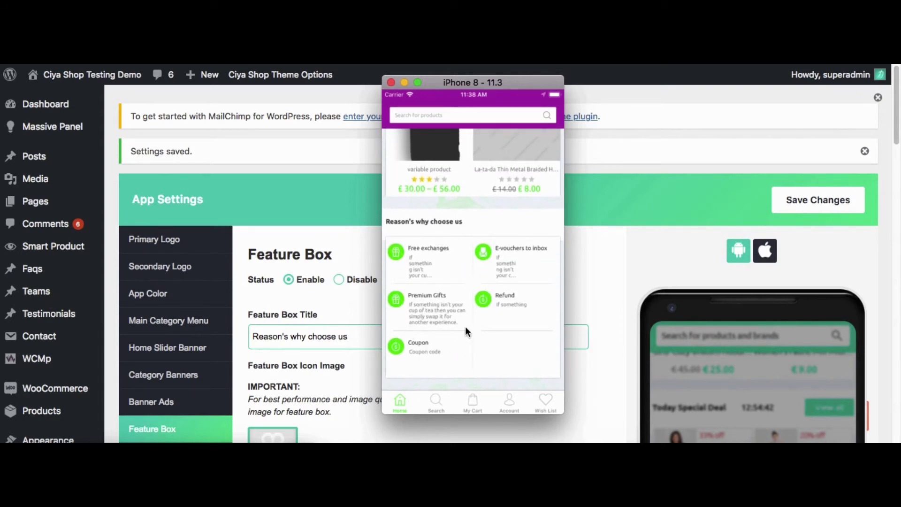
{"action": "left_click", "coordinate": [609, 286]}
{"action": "scroll", "coordinate": [394, 303], "scroll_direction": "down", "scroll_amount": 1}
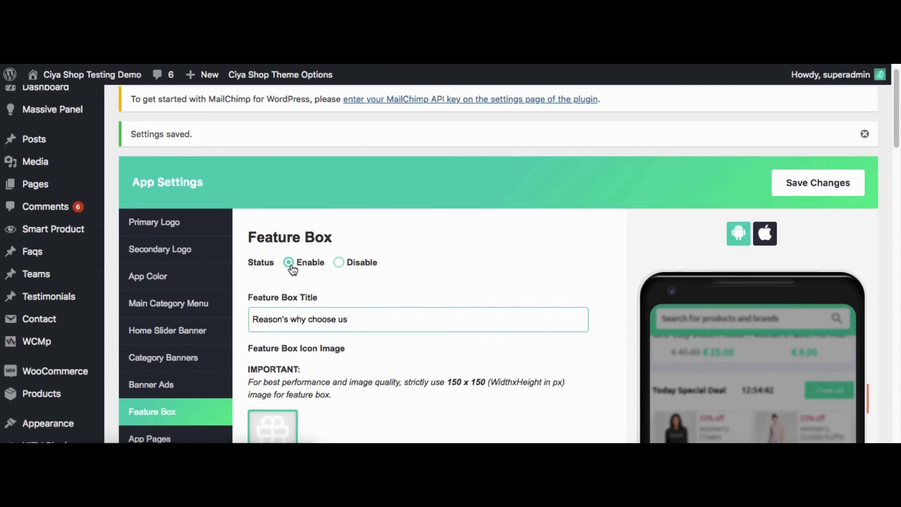
{"action": "left_click", "coordinate": [348, 264]}
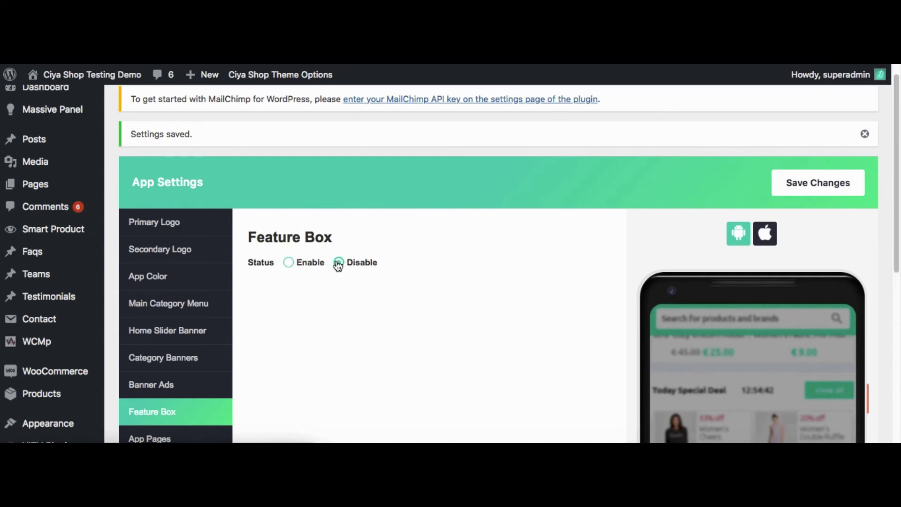
{"action": "left_click", "coordinate": [832, 187]}
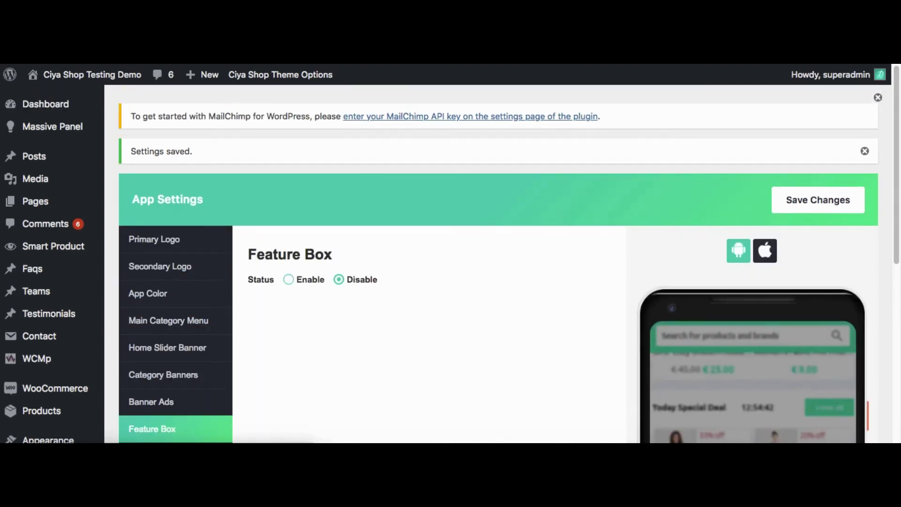
{"action": "left_click", "coordinate": [419, 441]}
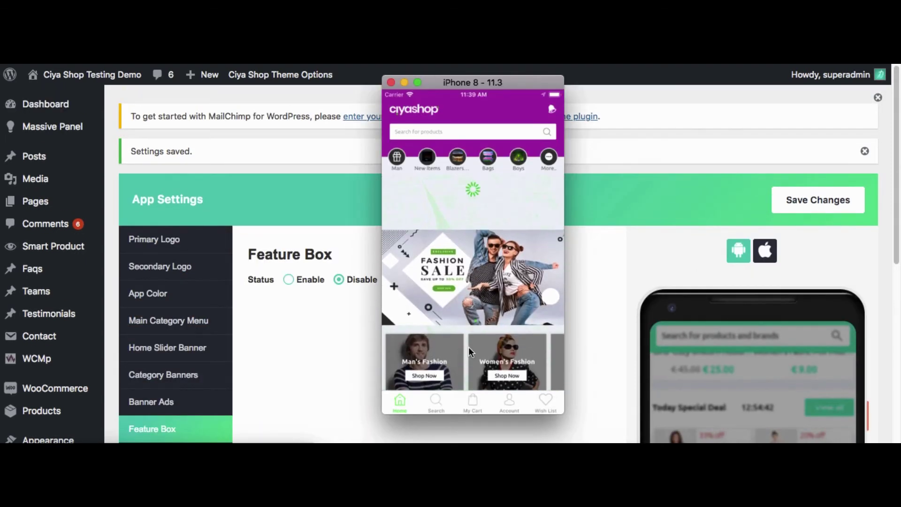
{"action": "scroll", "coordinate": [478, 306], "scroll_direction": "down", "scroll_amount": 10}
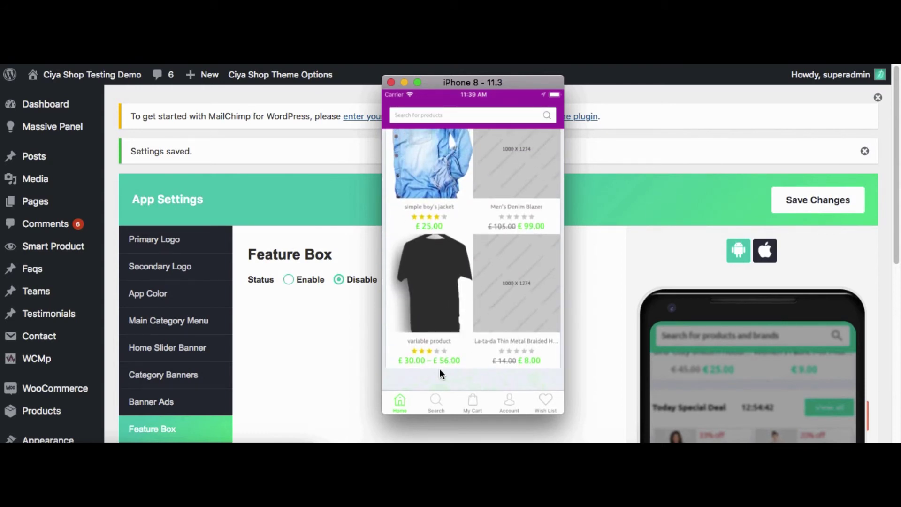
{"action": "left_click", "coordinate": [599, 268]}
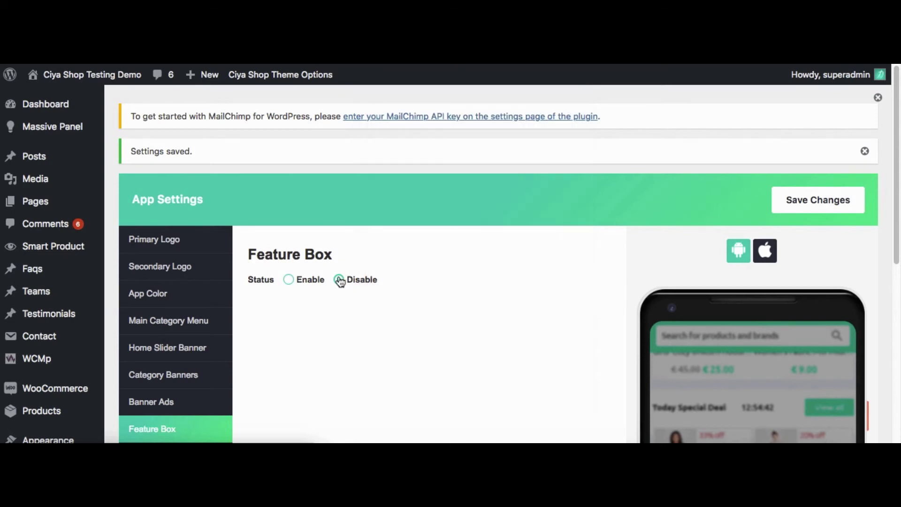
Enable the Feature Box, save, and refresh the app to see 'Reason's why choose us'.
{"action": "left_click", "coordinate": [288, 280]}
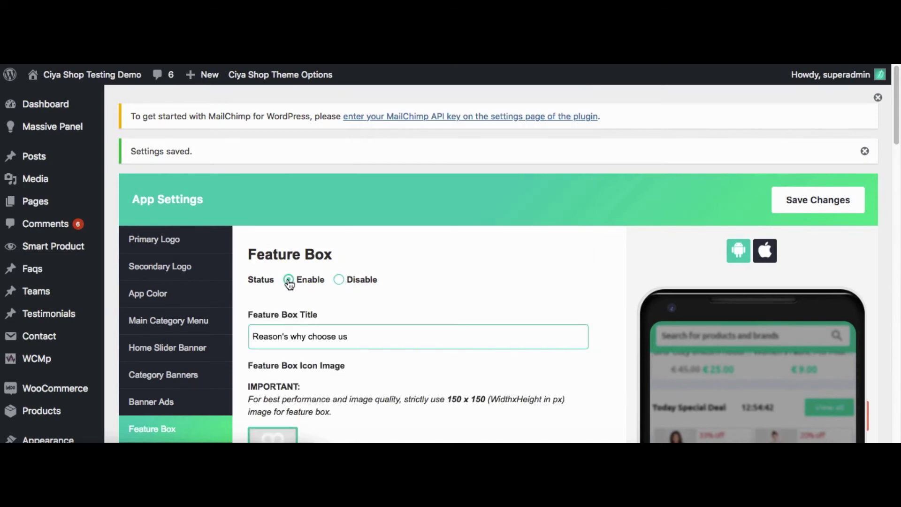
{"action": "left_click", "coordinate": [825, 199]}
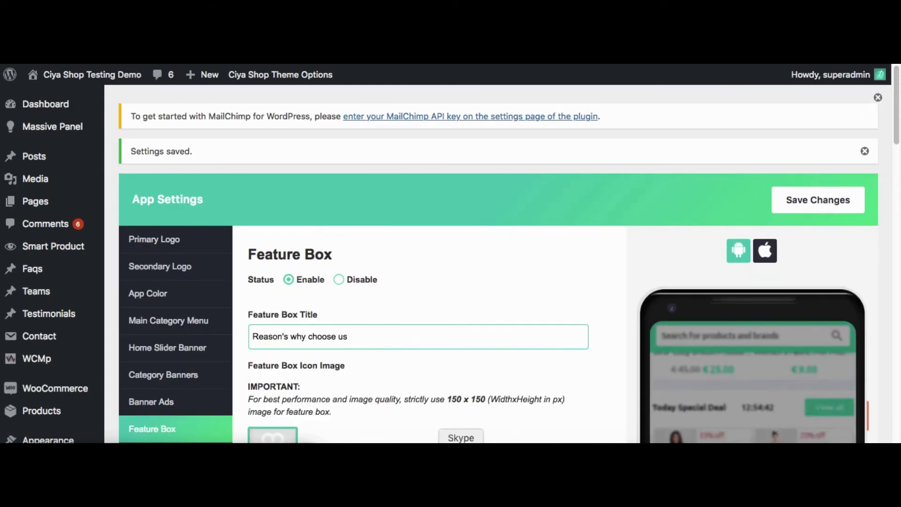
{"action": "left_click", "coordinate": [441, 456]}
{"action": "scroll", "coordinate": [485, 136], "scroll_direction": "up", "scroll_amount": 5}
{"action": "left_click_drag", "start_coordinate": [484, 132], "coordinate": [494, 372]}
{"action": "scroll", "coordinate": [493, 372], "scroll_direction": "down", "scroll_amount": 15}
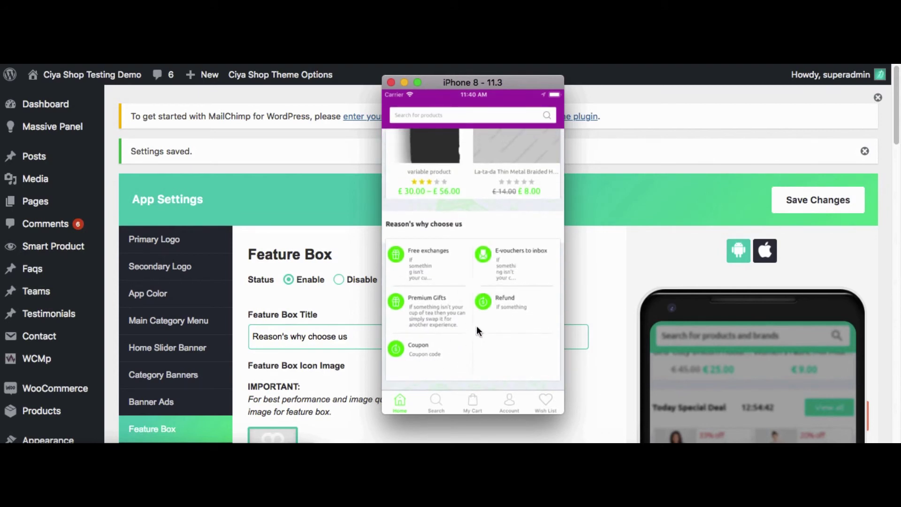
Return to the browser and go to the App Pages settings.
{"action": "left_click", "coordinate": [587, 353]}
{"action": "scroll", "coordinate": [516, 328], "scroll_direction": "down", "scroll_amount": 5}
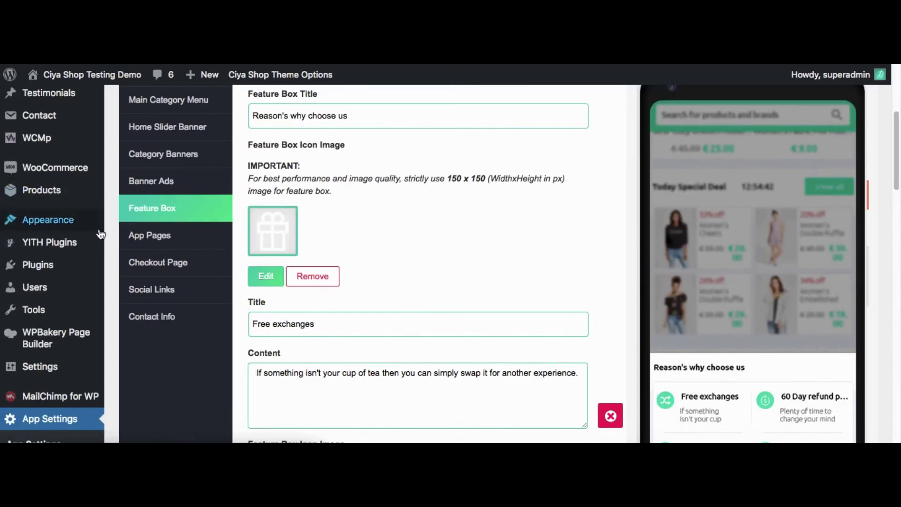
{"action": "left_click", "coordinate": [154, 230]}
{"action": "scroll", "coordinate": [285, 287], "scroll_direction": "up", "scroll_amount": 3}
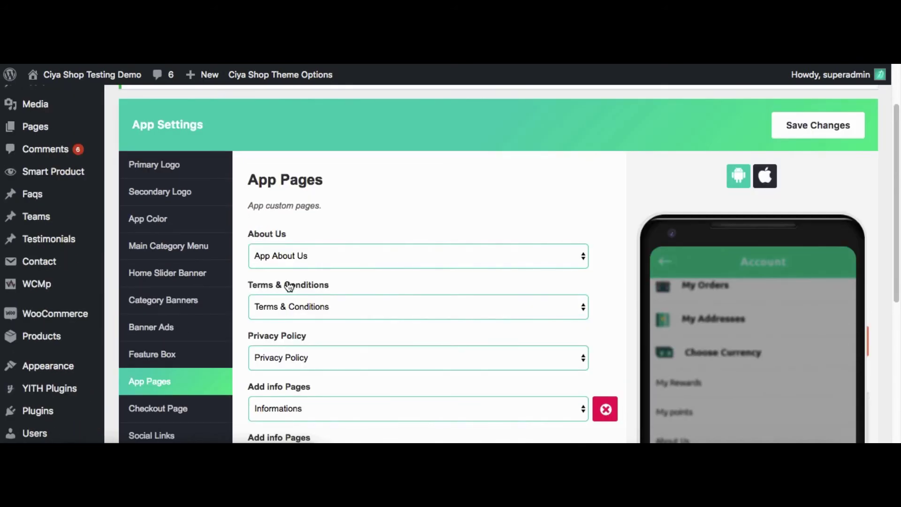
{"action": "scroll", "coordinate": [289, 286], "scroll_direction": "up", "scroll_amount": 2}
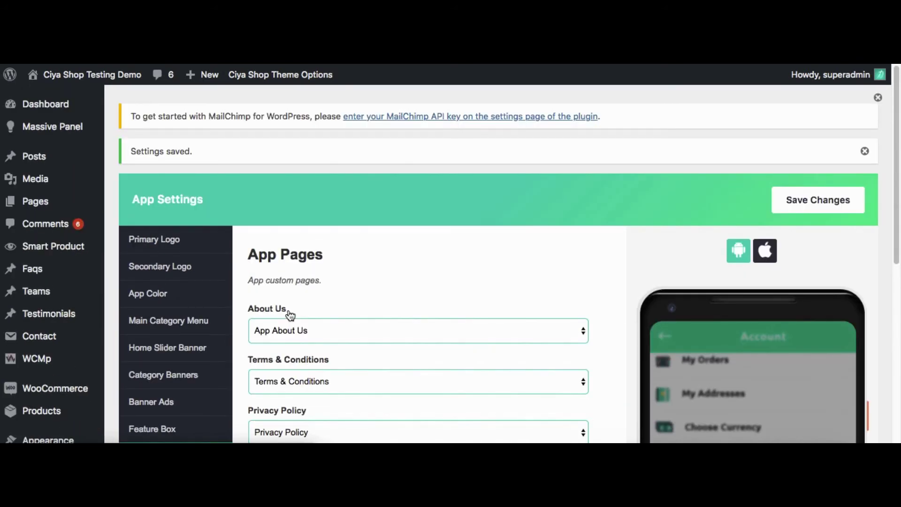
{"action": "scroll", "coordinate": [291, 315], "scroll_direction": "down", "scroll_amount": 3}
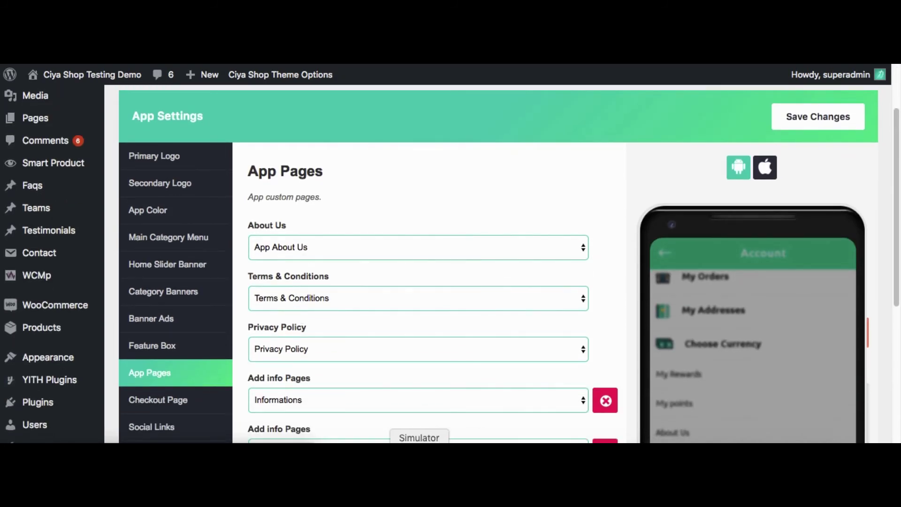
{"action": "left_click", "coordinate": [419, 441]}
{"action": "scroll", "coordinate": [472, 368], "scroll_direction": "up", "scroll_amount": 5}
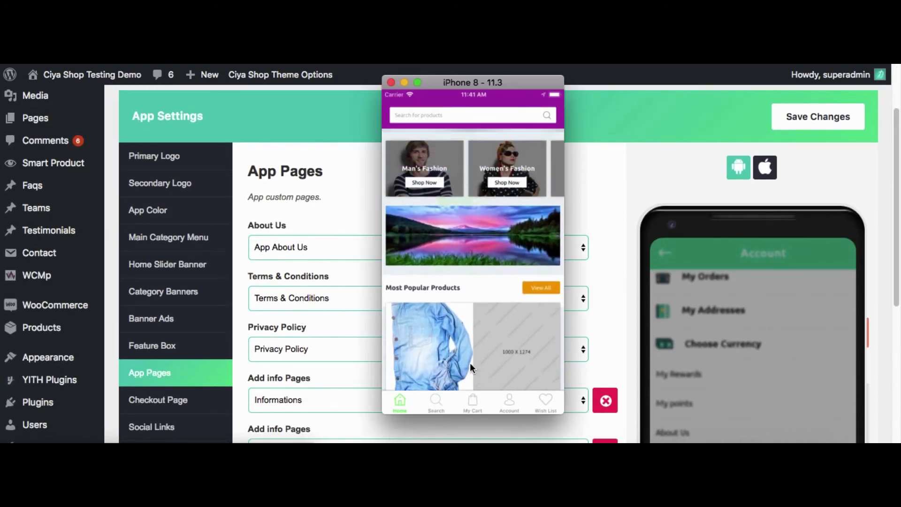
{"action": "left_click", "coordinate": [507, 403]}
{"action": "left_click", "coordinate": [406, 357]}
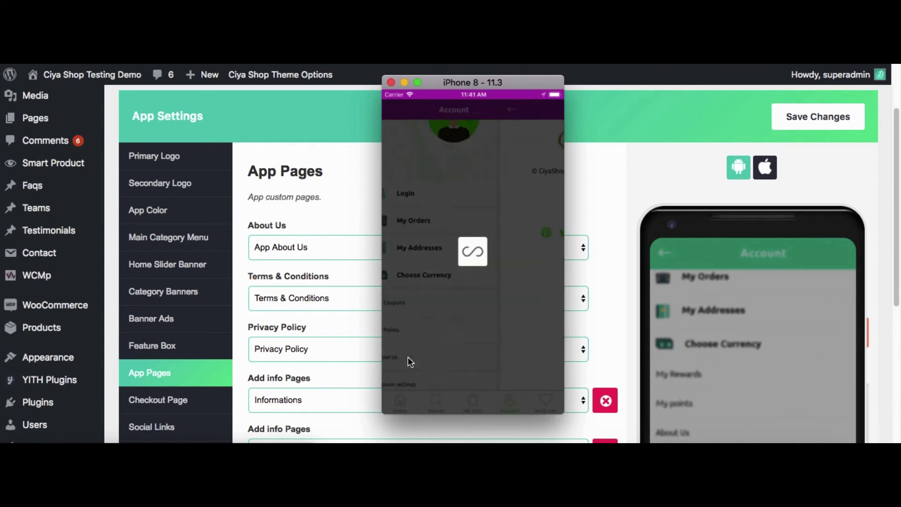
{"action": "scroll", "coordinate": [411, 354], "scroll_direction": "down", "scroll_amount": 3}
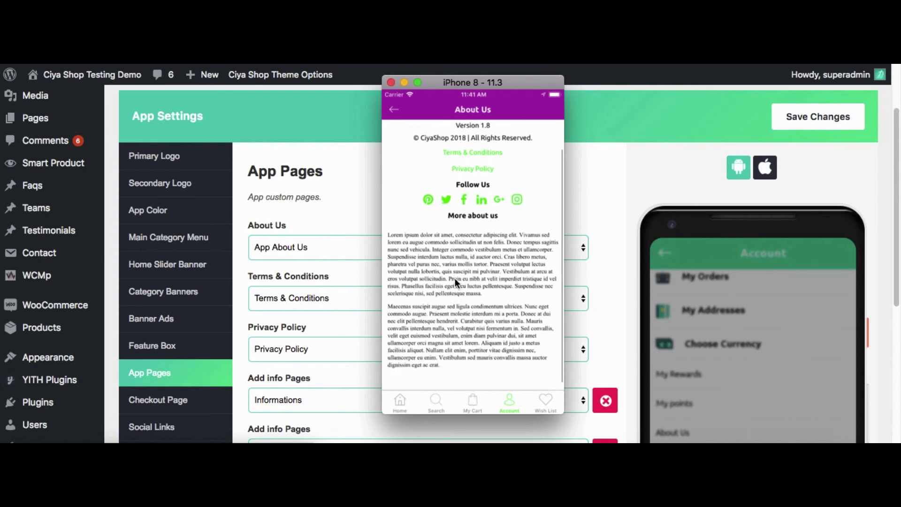
{"action": "scroll", "coordinate": [464, 210], "scroll_direction": "up", "scroll_amount": 3}
{"action": "scroll", "coordinate": [441, 323], "scroll_direction": "down", "scroll_amount": 3}
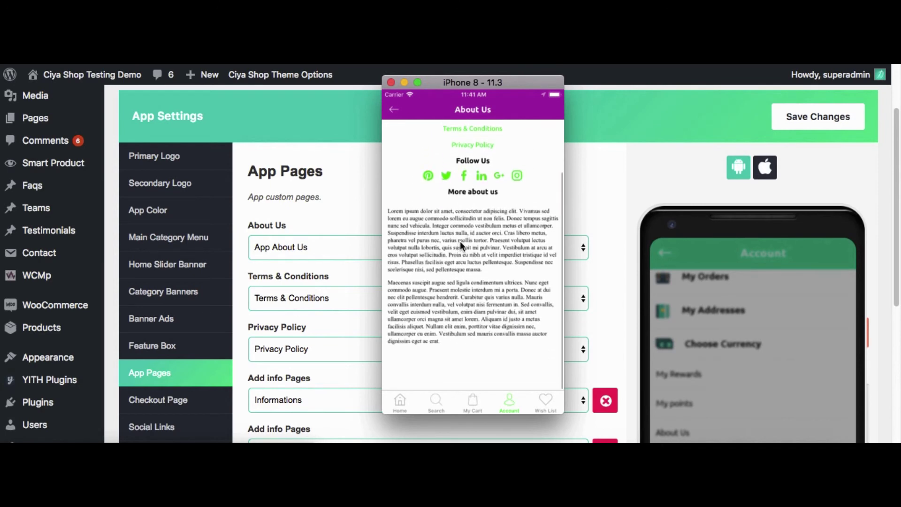
{"action": "scroll", "coordinate": [486, 199], "scroll_direction": "up", "scroll_amount": 2}
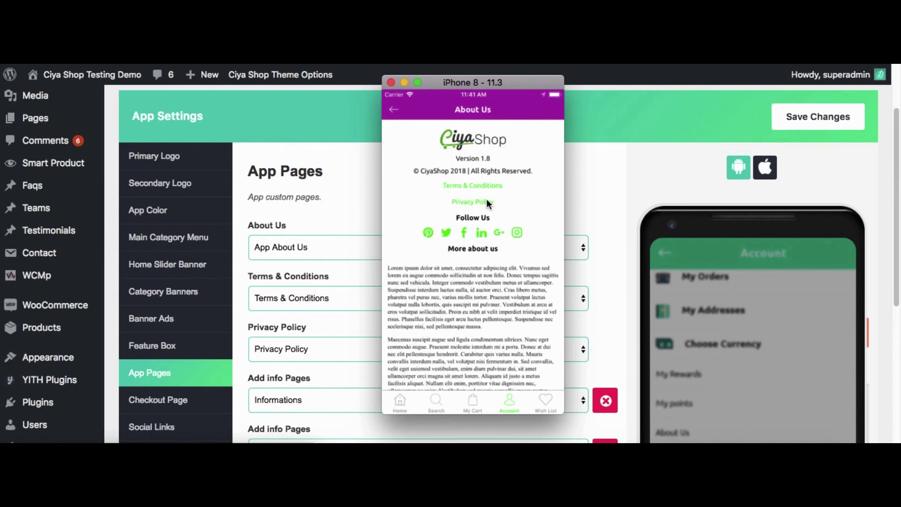
{"action": "left_click", "coordinate": [463, 186]}
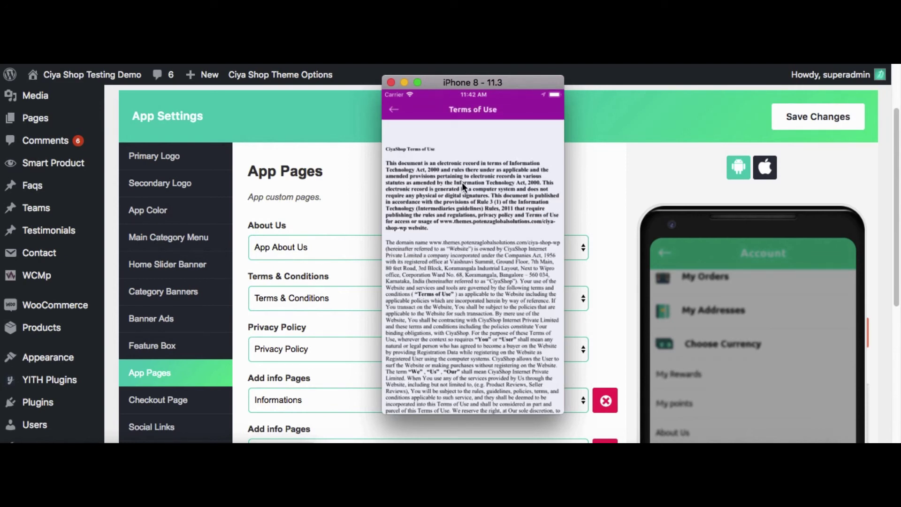
{"action": "left_click_drag", "start_coordinate": [510, 274], "coordinate": [480, 206]}
{"action": "left_click_drag", "start_coordinate": [474, 287], "coordinate": [470, 227]}
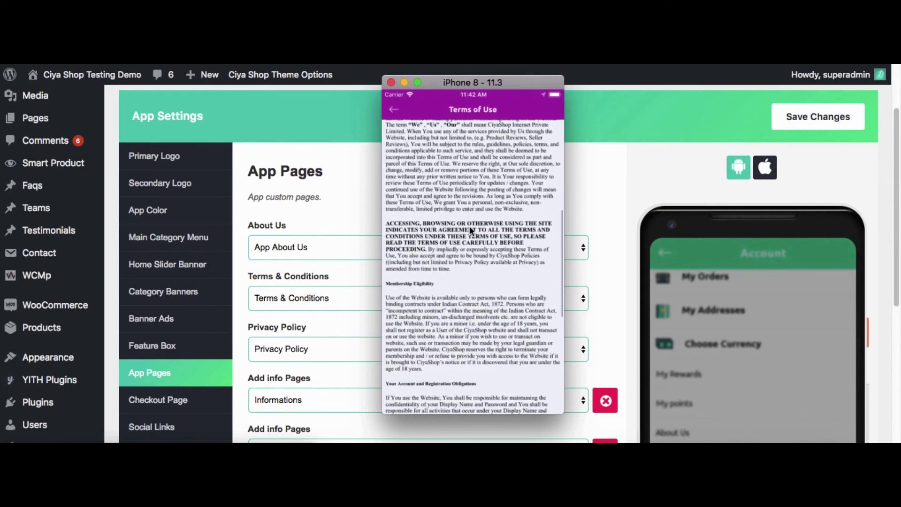
{"action": "left_click_drag", "start_coordinate": [473, 304], "coordinate": [474, 214]}
{"action": "left_click", "coordinate": [392, 109]}
{"action": "left_click", "coordinate": [466, 201]}
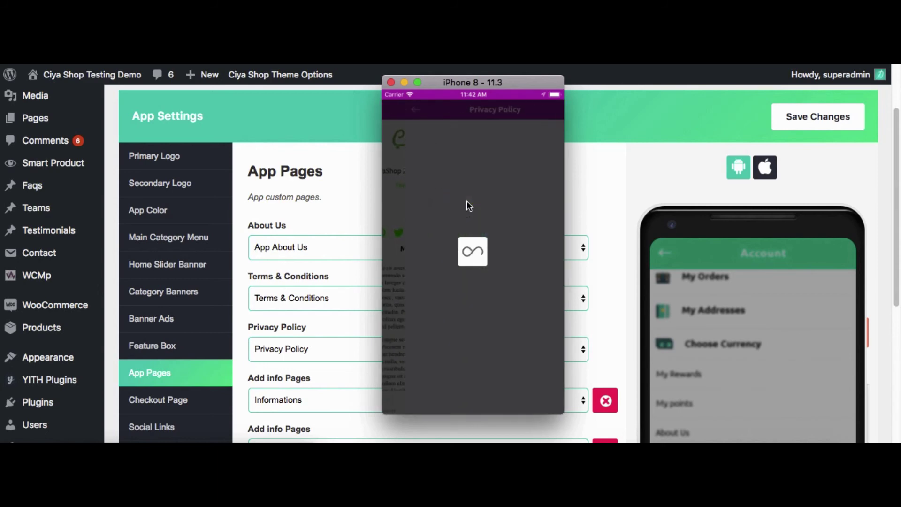
{"action": "left_click_drag", "start_coordinate": [500, 261], "coordinate": [489, 349]}
{"action": "left_click", "coordinate": [395, 109]}
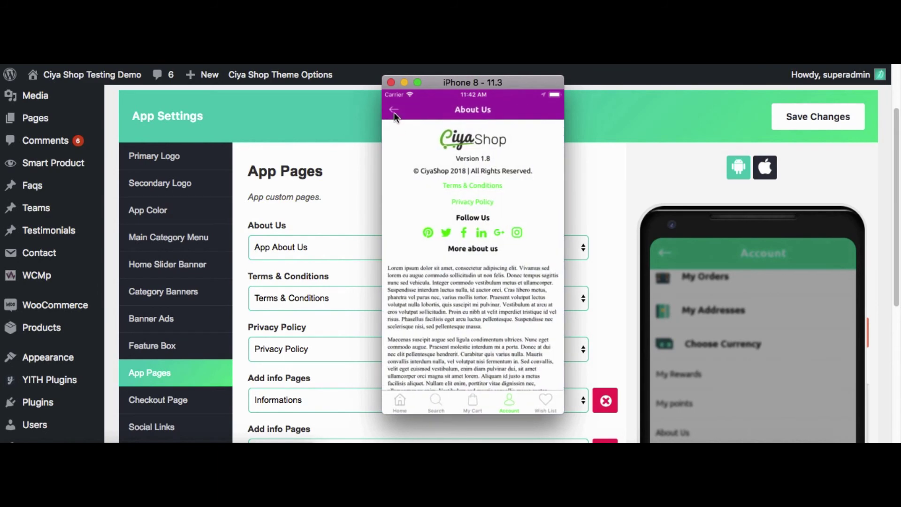
{"action": "left_click", "coordinate": [393, 112]}
{"action": "left_click", "coordinate": [351, 204]}
{"action": "scroll", "coordinate": [331, 293], "scroll_direction": "down", "scroll_amount": 1}
{"action": "scroll", "coordinate": [331, 294], "scroll_direction": "down", "scroll_amount": 1}
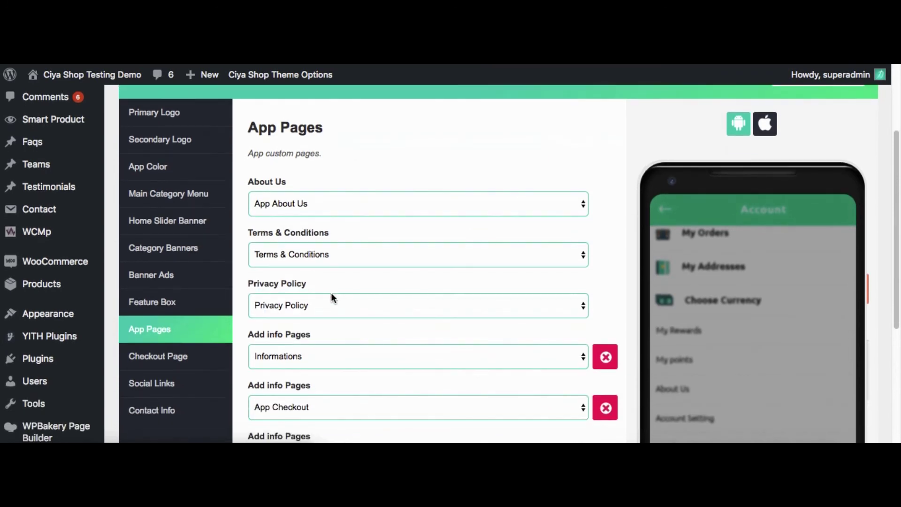
Remove the About Us 2 info page and save the App Pages settings.
{"action": "scroll", "coordinate": [280, 336], "scroll_direction": "down", "scroll_amount": 3}
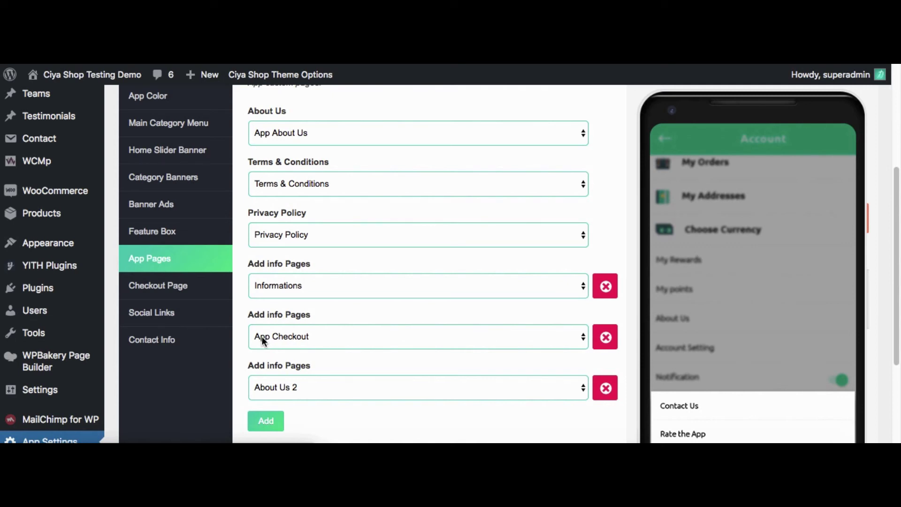
{"action": "scroll", "coordinate": [267, 350], "scroll_direction": "down", "scroll_amount": 1}
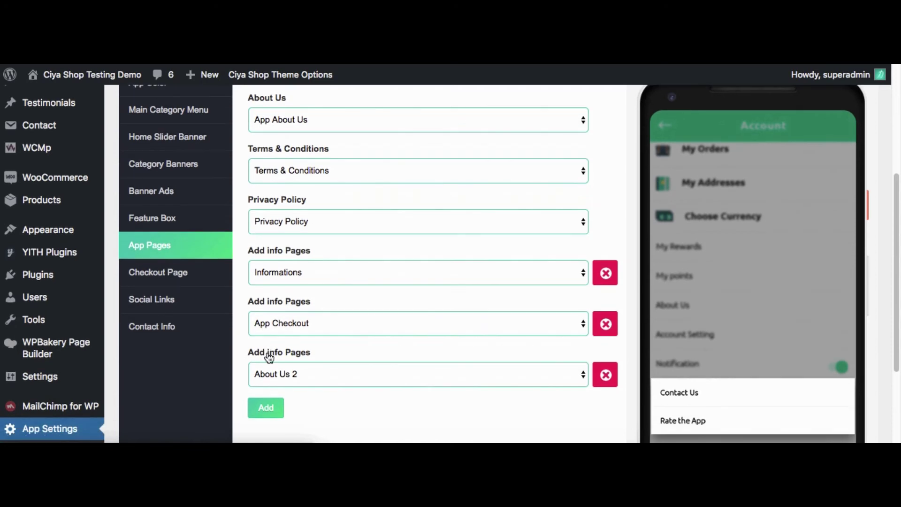
{"action": "left_click", "coordinate": [607, 376]}
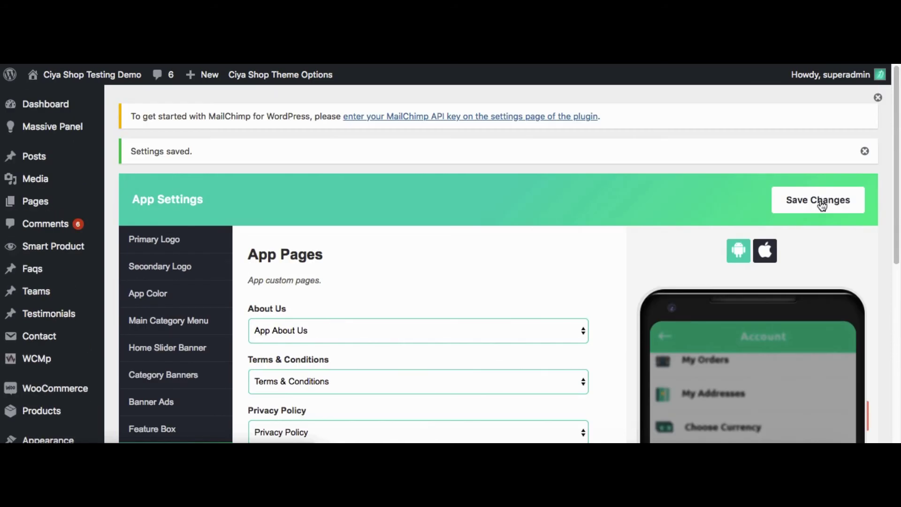
{"action": "left_click", "coordinate": [822, 204]}
{"action": "scroll", "coordinate": [406, 390], "scroll_direction": "down", "scroll_amount": 15}
Check the app's Account screen in the iPhone simulator.
{"action": "left_click", "coordinate": [419, 442]}
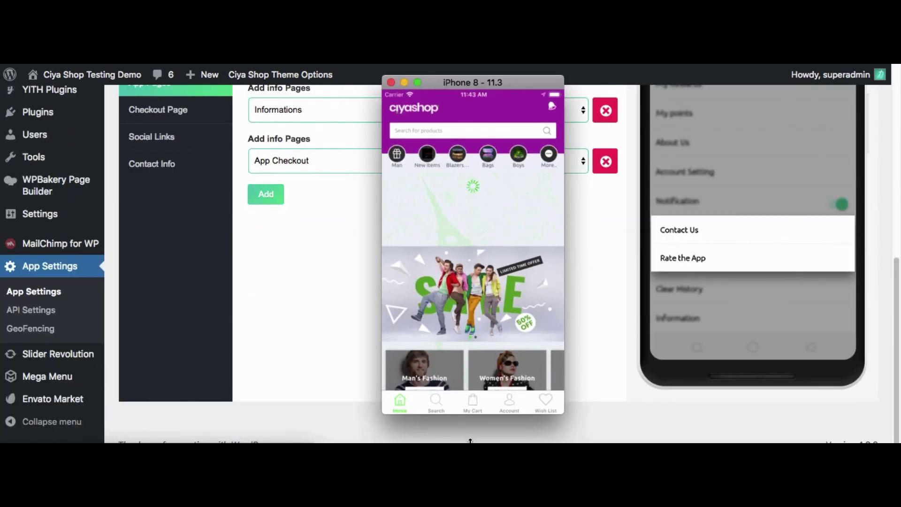
{"action": "left_click", "coordinate": [514, 404]}
{"action": "scroll", "coordinate": [482, 371], "scroll_direction": "down", "scroll_amount": 5}
{"action": "scroll", "coordinate": [481, 323], "scroll_direction": "down", "scroll_amount": 2}
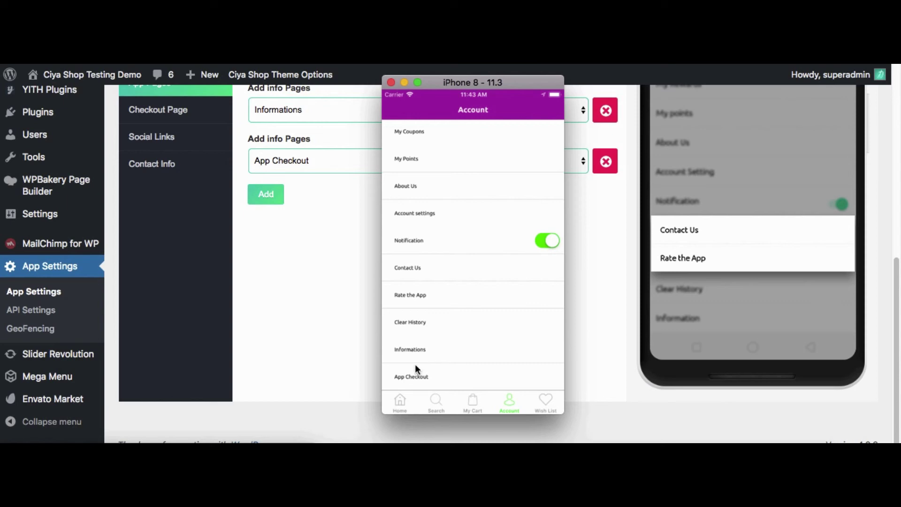
Go back to the browser and open the Checkout Page settings.
{"action": "left_click", "coordinate": [319, 352]}
{"action": "scroll", "coordinate": [331, 336], "scroll_direction": "up", "scroll_amount": 4}
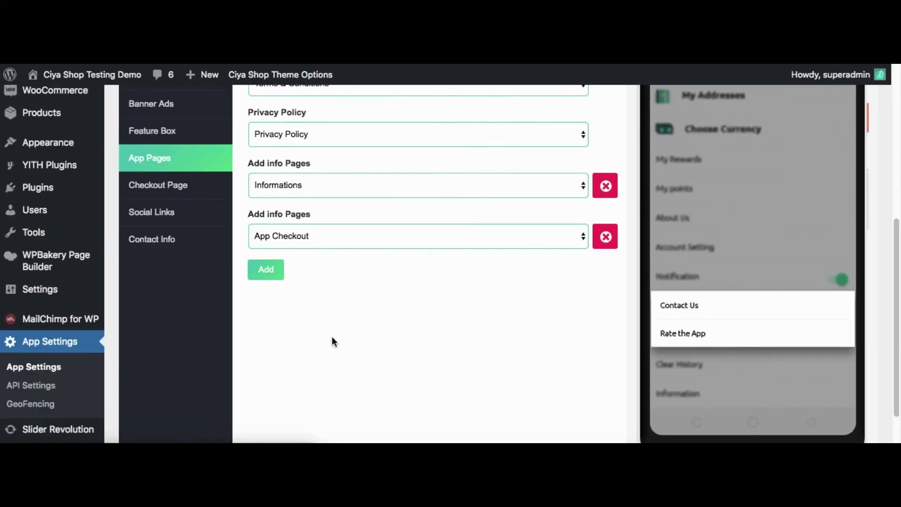
{"action": "scroll", "coordinate": [328, 340], "scroll_direction": "up", "scroll_amount": 2}
{"action": "left_click", "coordinate": [138, 300]}
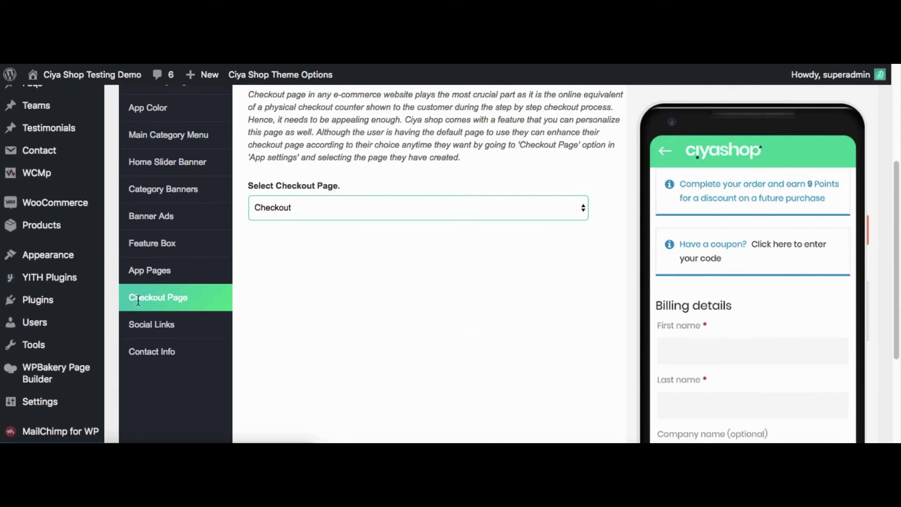
In the simulator, add the simple boy's jacket to the cart and view the current checkout.
{"action": "scroll", "coordinate": [291, 285], "scroll_direction": "up", "scroll_amount": 4}
{"action": "scroll", "coordinate": [291, 285], "scroll_direction": "down", "scroll_amount": 1}
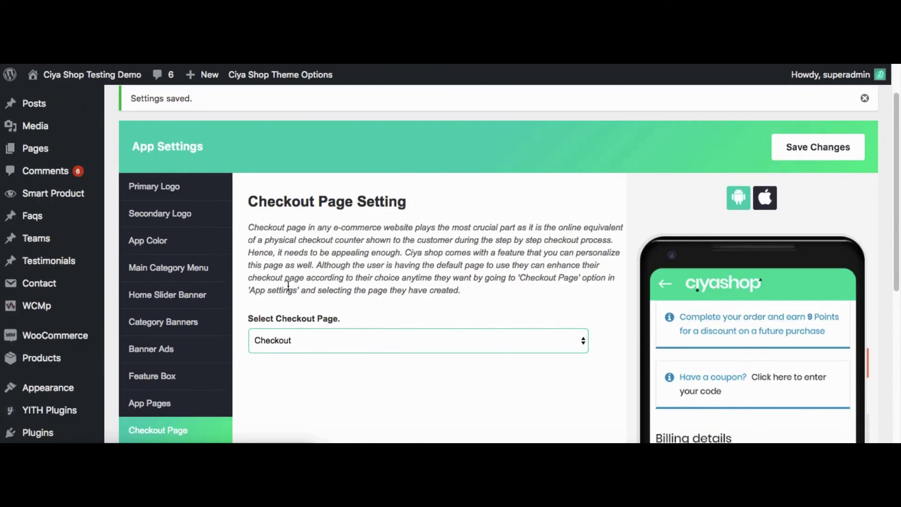
{"action": "key", "text": "super+Tab"}
{"action": "left_click_drag", "start_coordinate": [435, 340], "coordinate": [434, 313]}
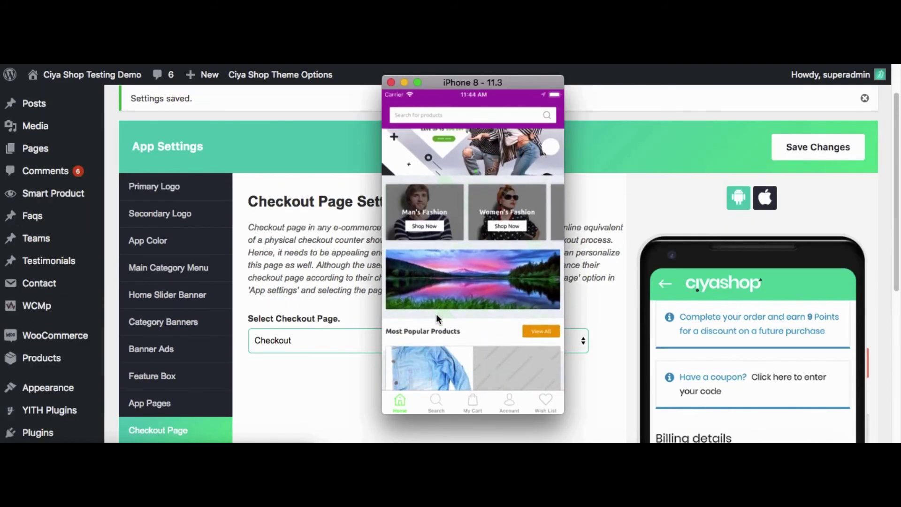
{"action": "left_click", "coordinate": [434, 365]}
{"action": "left_click", "coordinate": [425, 401]}
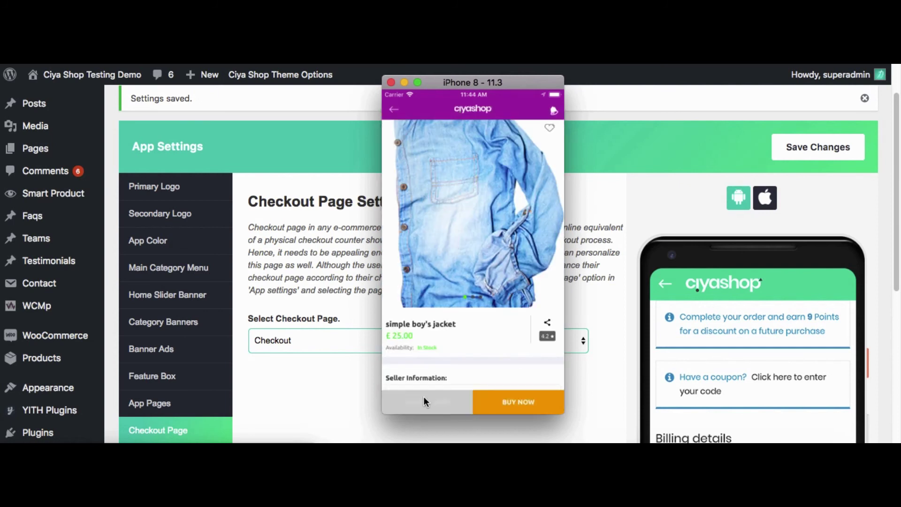
{"action": "left_click", "coordinate": [424, 399]}
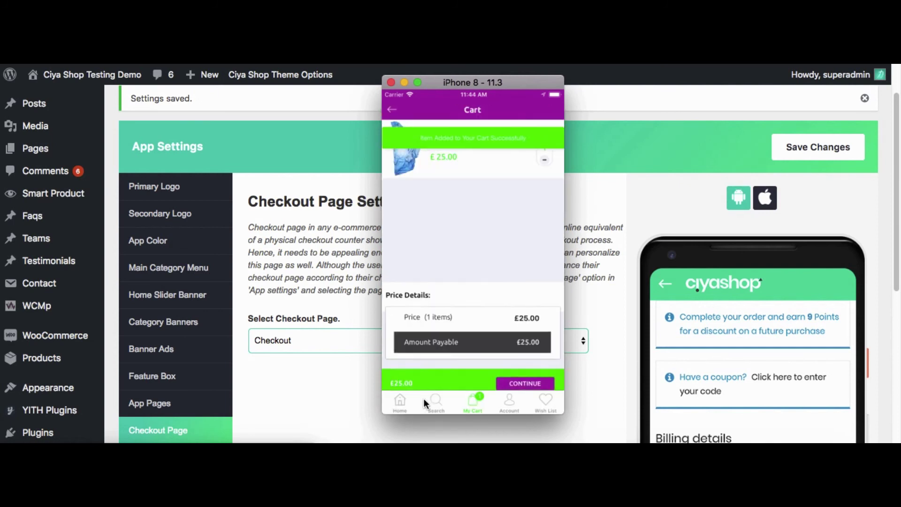
{"action": "left_click", "coordinate": [526, 288]}
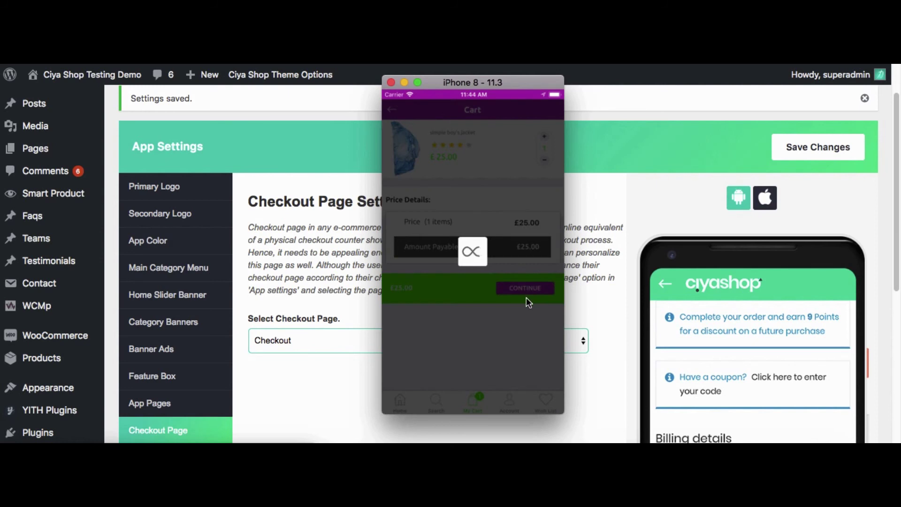
{"action": "left_click_drag", "start_coordinate": [496, 344], "coordinate": [505, 221]}
{"action": "left_click_drag", "start_coordinate": [492, 289], "coordinate": [500, 348]}
{"action": "left_click_drag", "start_coordinate": [489, 247], "coordinate": [486, 334]}
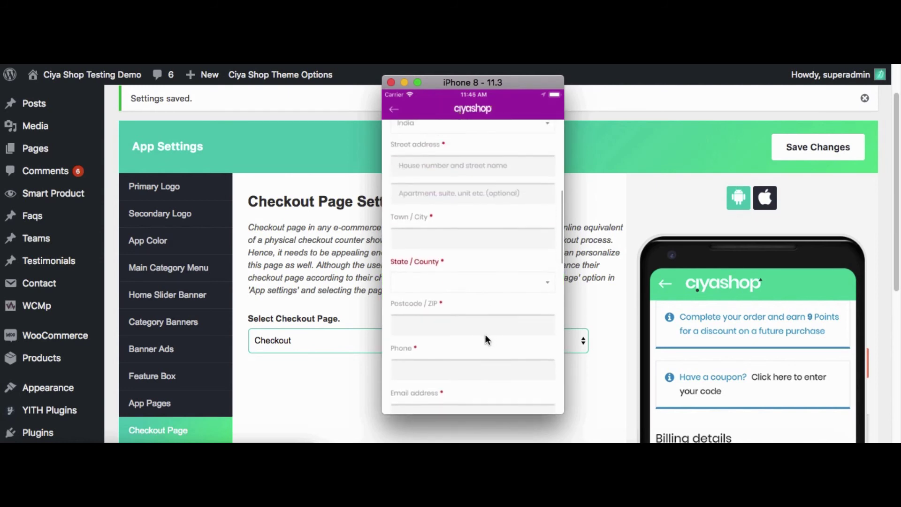
{"action": "left_click_drag", "start_coordinate": [496, 294], "coordinate": [506, 330]}
Select App Checkout as the checkout page and save the setting.
{"action": "left_click", "coordinate": [289, 357]}
{"action": "left_click", "coordinate": [291, 342]}
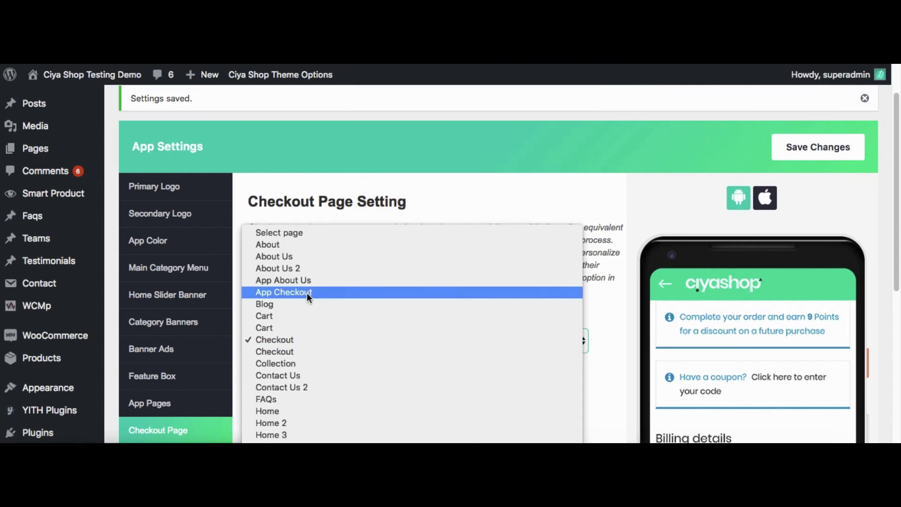
{"action": "left_click", "coordinate": [306, 292]}
{"action": "left_click", "coordinate": [798, 151]}
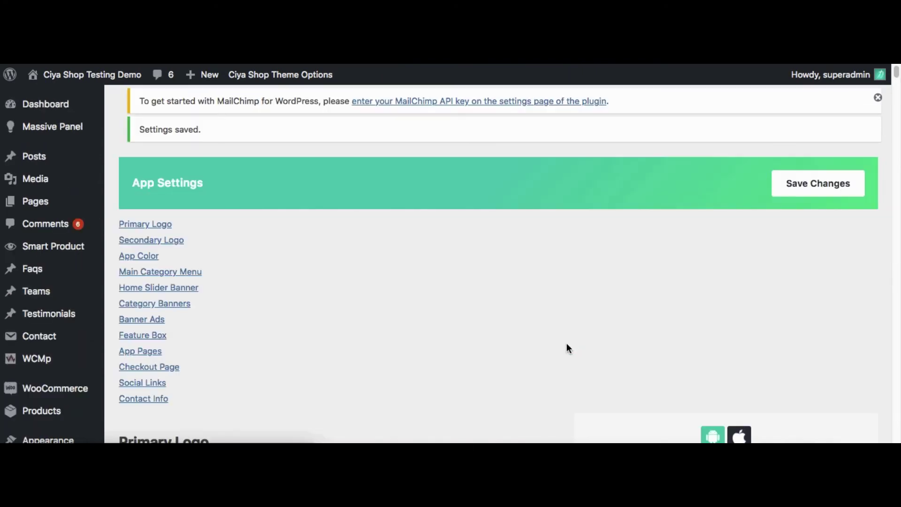
Refresh the app and go from the boy's jacket through cart to the new checkout page.
{"action": "left_click", "coordinate": [461, 439]}
{"action": "left_click_drag", "start_coordinate": [475, 291], "coordinate": [457, 270]}
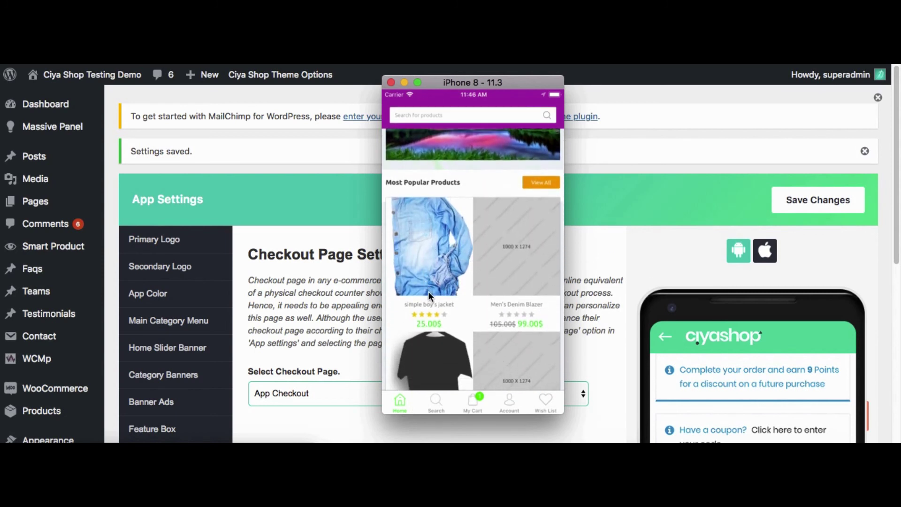
{"action": "left_click", "coordinate": [429, 258]}
{"action": "left_click", "coordinate": [423, 406]}
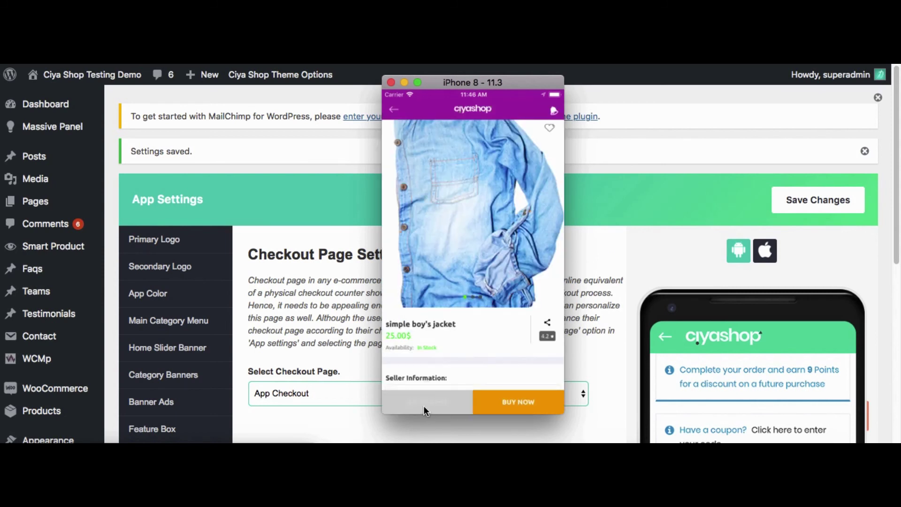
{"action": "left_click", "coordinate": [523, 289]}
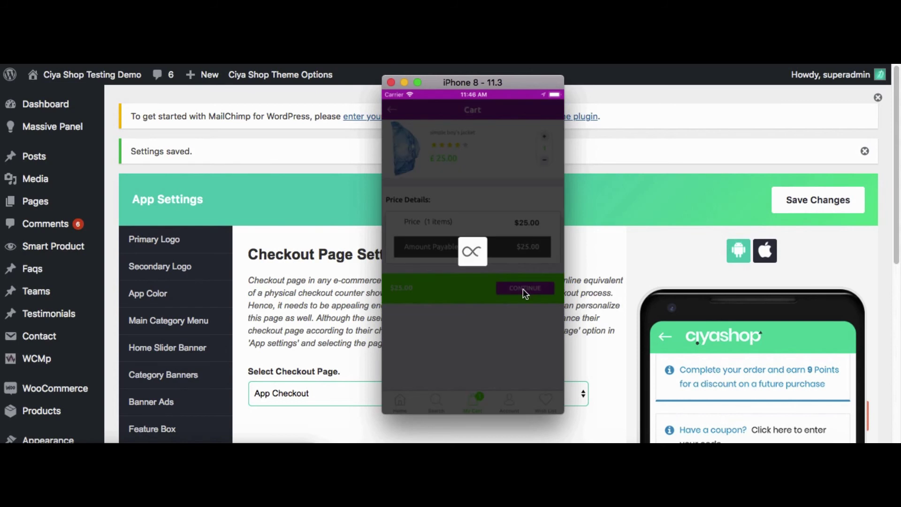
{"action": "scroll", "coordinate": [500, 321], "scroll_direction": "down", "scroll_amount": 10}
{"action": "scroll", "coordinate": [496, 204], "scroll_direction": "down", "scroll_amount": 10}
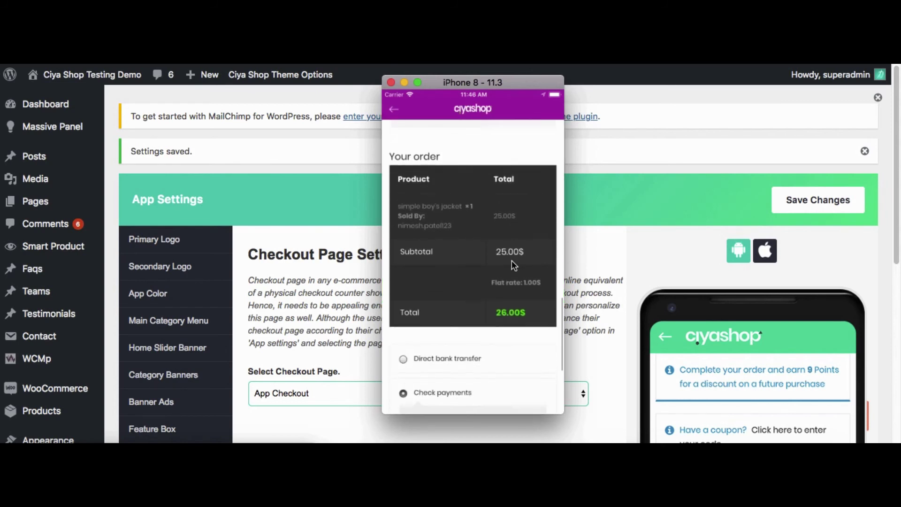
{"action": "scroll", "coordinate": [508, 153], "scroll_direction": "up", "scroll_amount": 15}
{"action": "scroll", "coordinate": [508, 235], "scroll_direction": "up", "scroll_amount": 10}
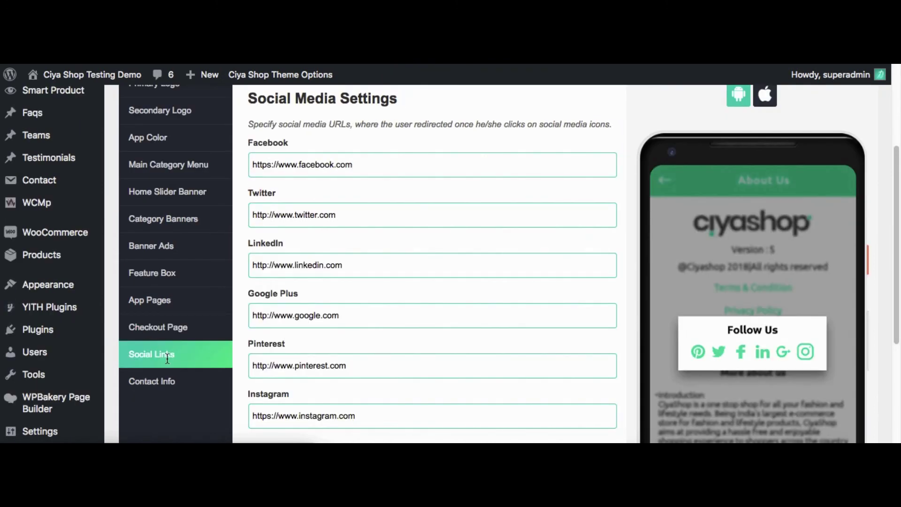
Look at the app's Account > About Us page and its social icons.
{"action": "scroll", "coordinate": [374, 331], "scroll_direction": "down", "scroll_amount": 2}
{"action": "scroll", "coordinate": [375, 332], "scroll_direction": "up", "scroll_amount": 2}
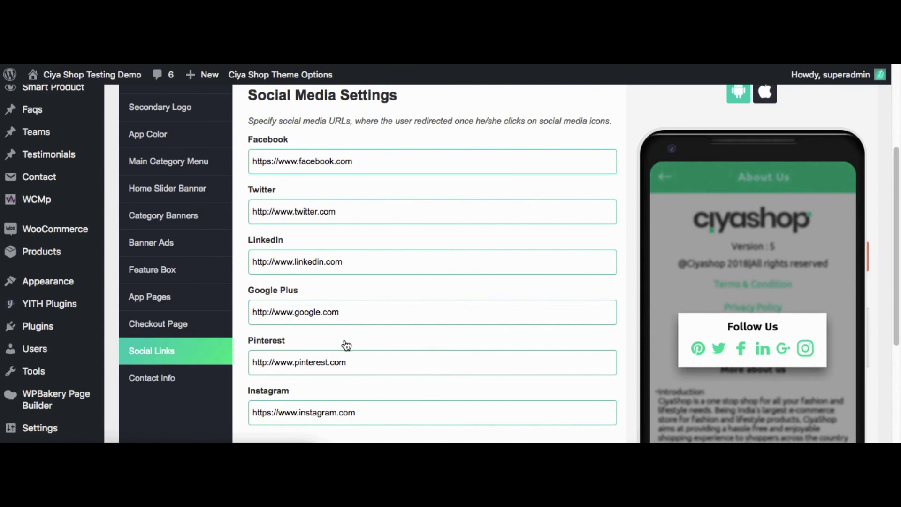
{"action": "scroll", "coordinate": [346, 310], "scroll_direction": "down", "scroll_amount": 1}
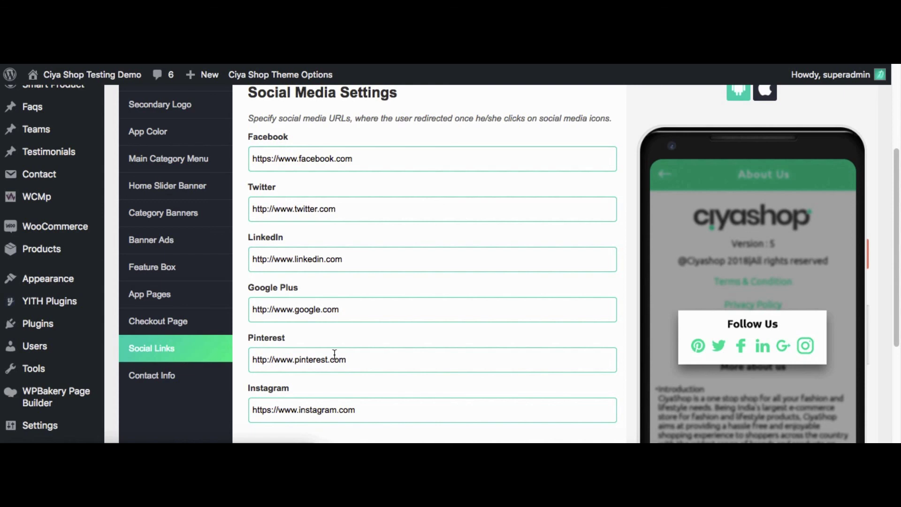
{"action": "left_click", "coordinate": [418, 452]}
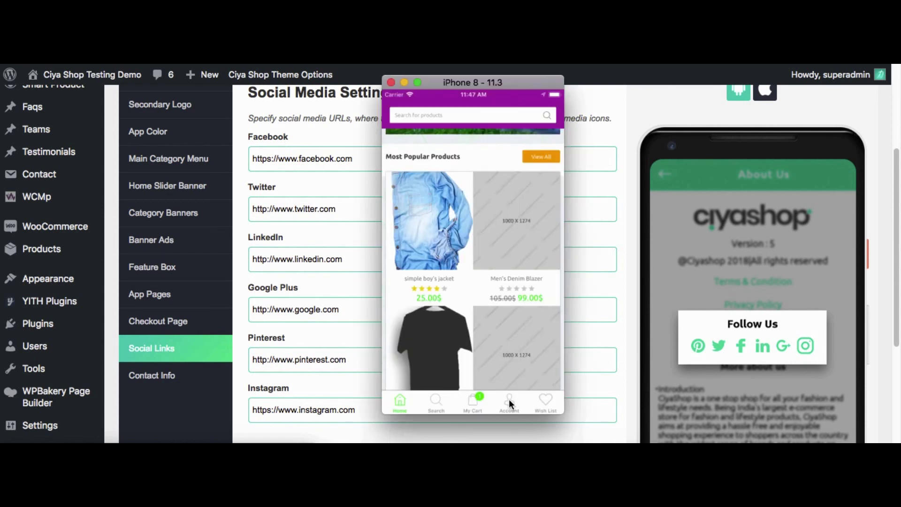
{"action": "left_click", "coordinate": [510, 402]}
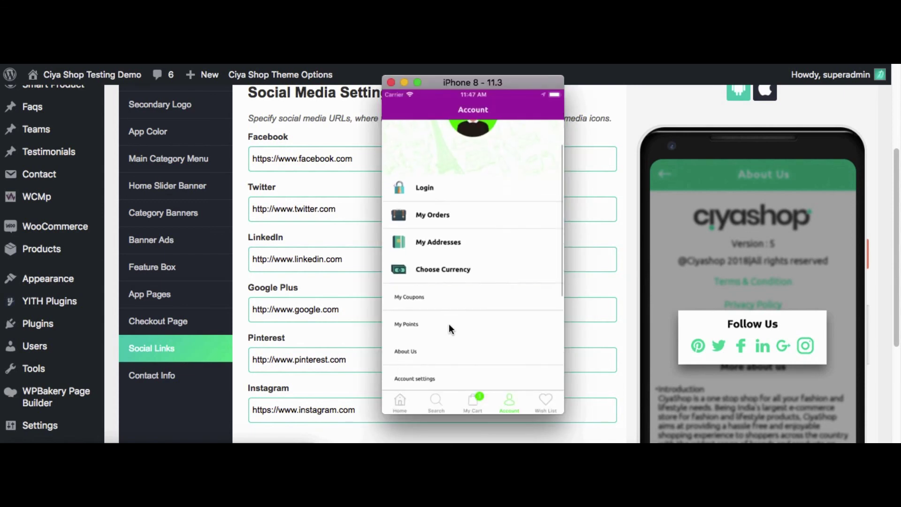
{"action": "left_click", "coordinate": [404, 349]}
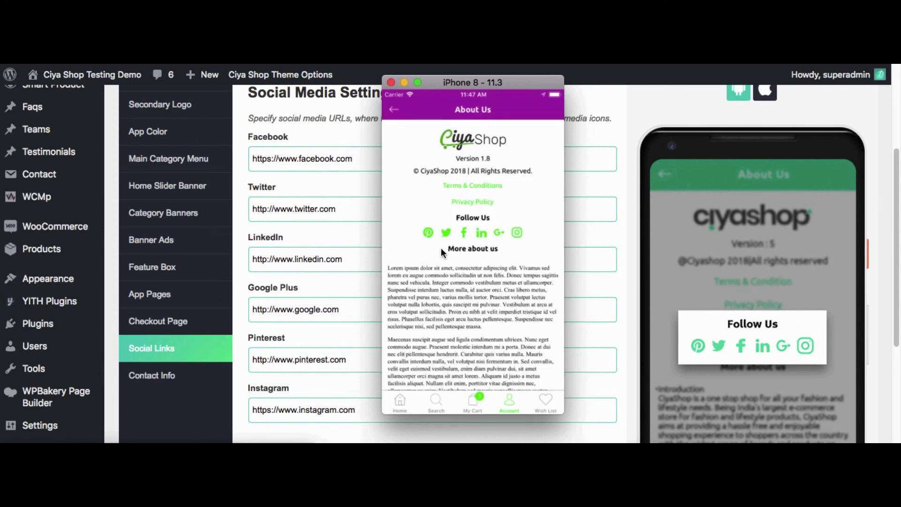
Clear the Instagram URL and save the social link settings.
{"action": "left_click", "coordinate": [370, 432]}
{"action": "scroll", "coordinate": [376, 426], "scroll_direction": "down", "scroll_amount": 1}
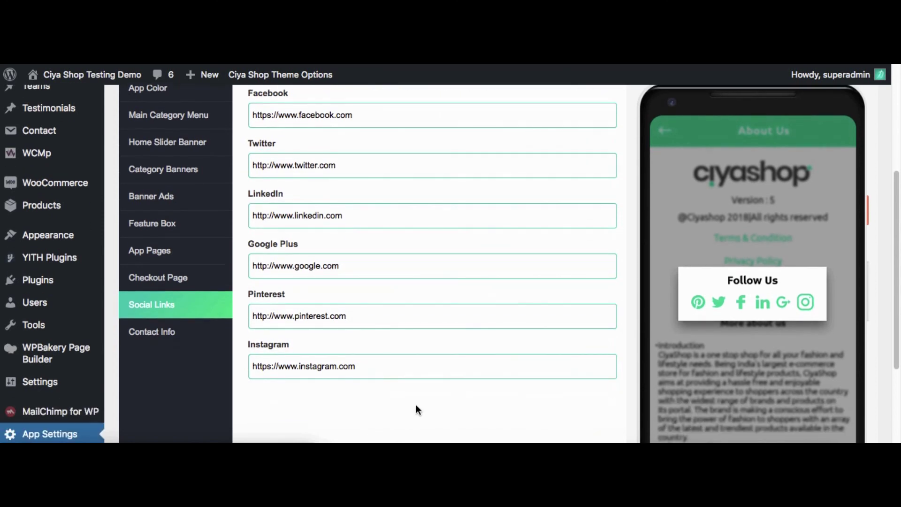
{"action": "left_click_drag", "start_coordinate": [362, 366], "coordinate": [212, 366]}
{"action": "key", "text": "BackSpace"}
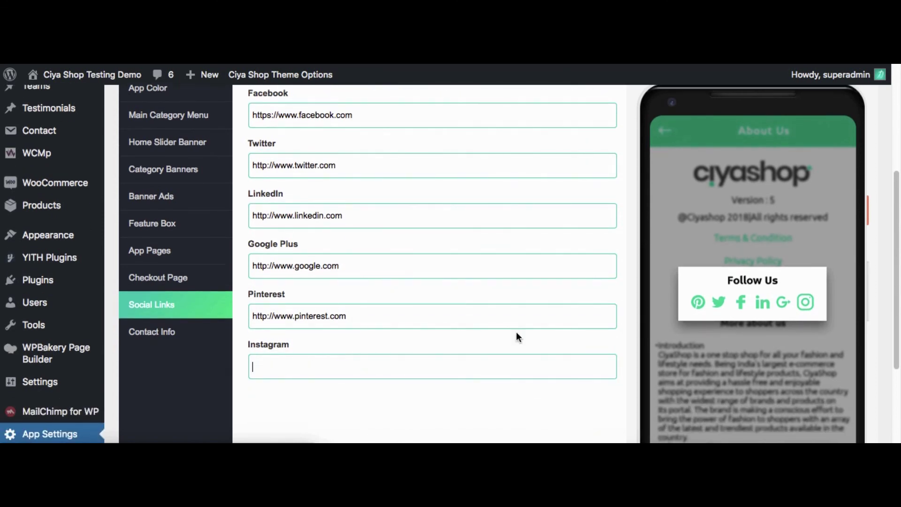
{"action": "scroll", "coordinate": [742, 205], "scroll_direction": "up", "scroll_amount": 2}
{"action": "left_click", "coordinate": [822, 104]}
Reopen Account > About Us in the app to confirm the Instagram icon is gone.
{"action": "left_click", "coordinate": [389, 108]}
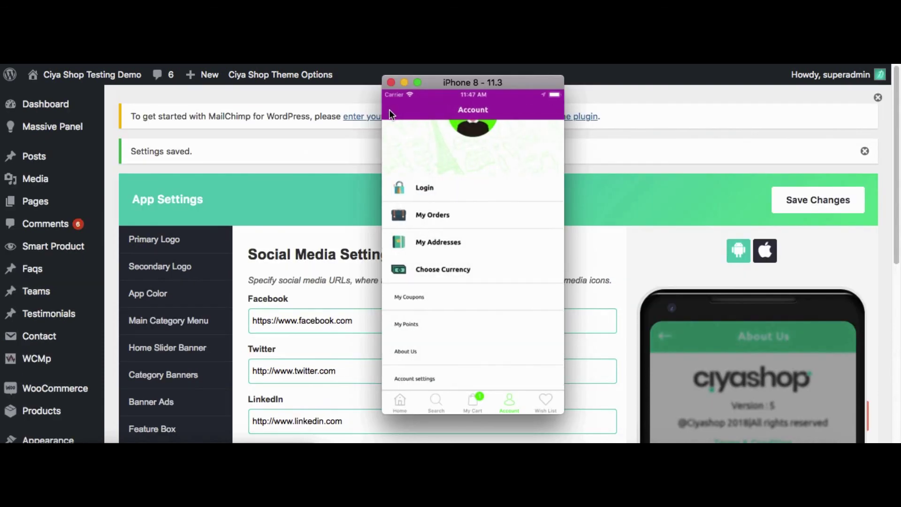
{"action": "left_click", "coordinate": [401, 404]}
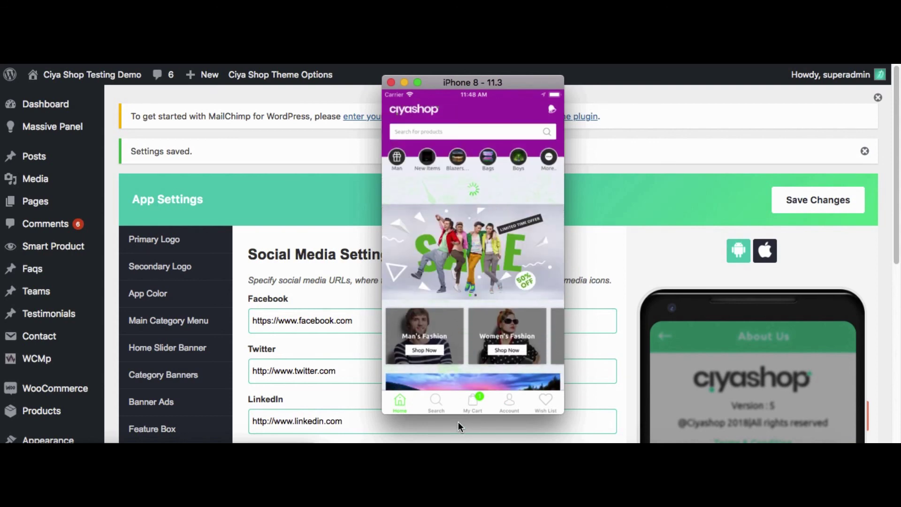
{"action": "left_click", "coordinate": [513, 404]}
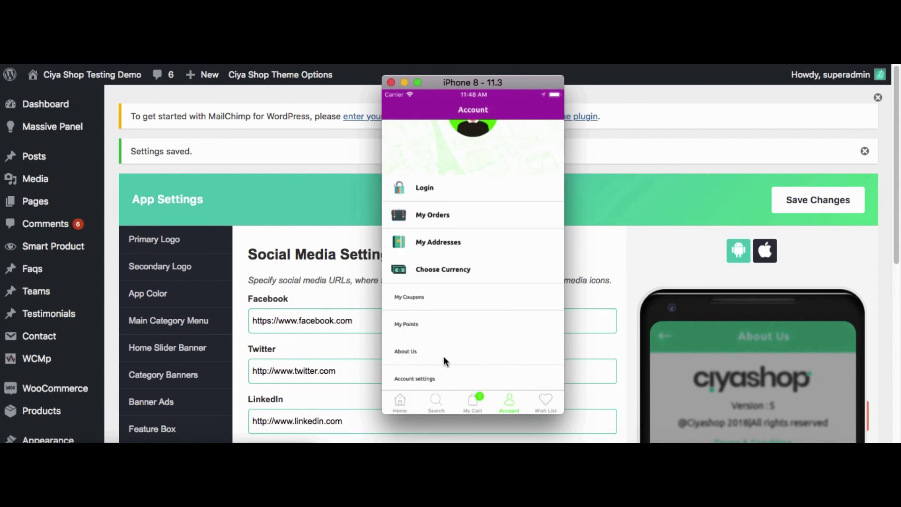
{"action": "left_click", "coordinate": [407, 356]}
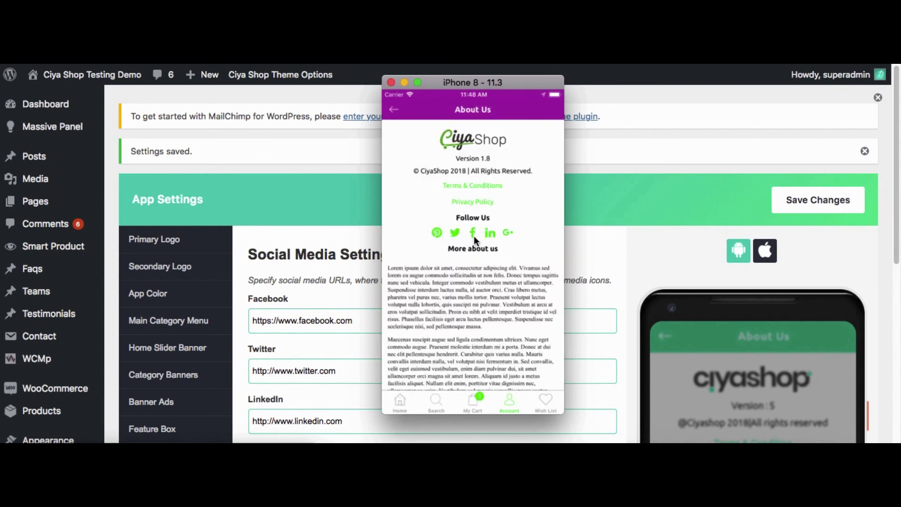
{"action": "left_click", "coordinate": [354, 413]}
{"action": "scroll", "coordinate": [370, 400], "scroll_direction": "down", "scroll_amount": 5}
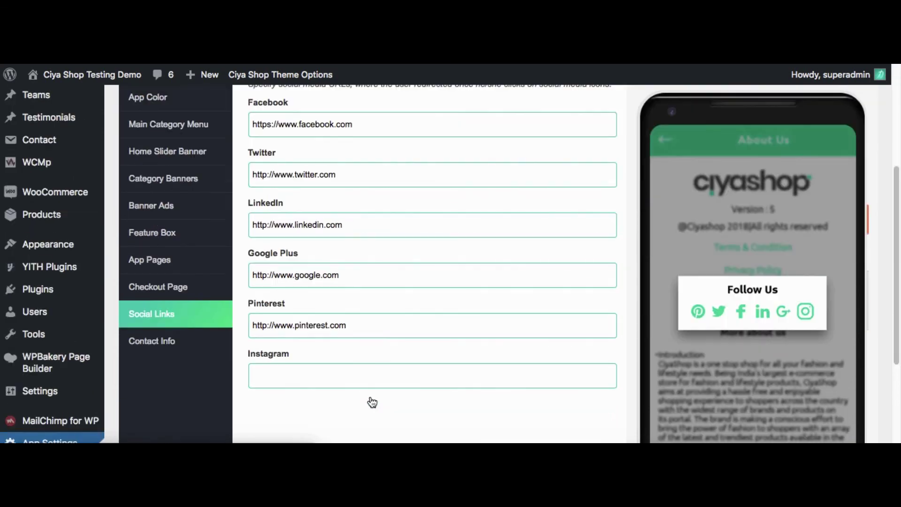
Open the Contact Info settings and review the app's current Contact Us page.
{"action": "left_click", "coordinate": [178, 342]}
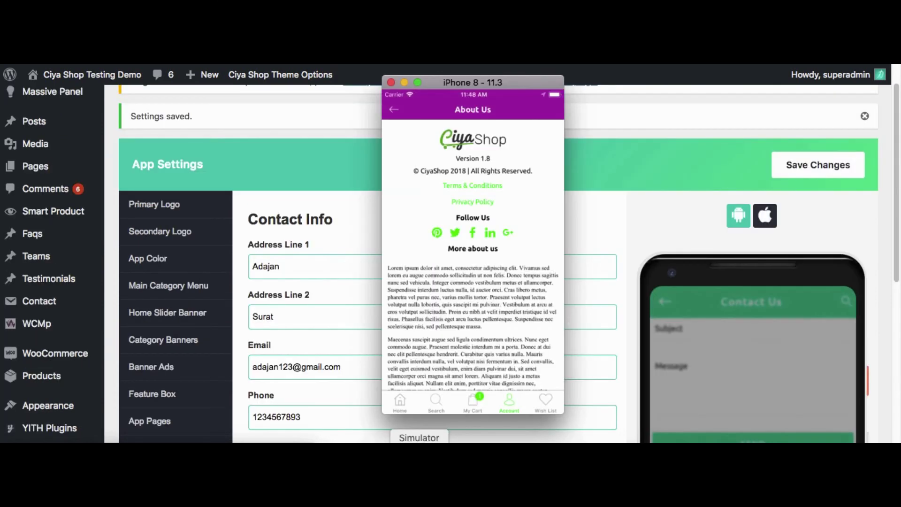
{"action": "left_click", "coordinate": [393, 111]}
{"action": "left_click_drag", "start_coordinate": [455, 348], "coordinate": [451, 279]}
{"action": "left_click", "coordinate": [407, 270]}
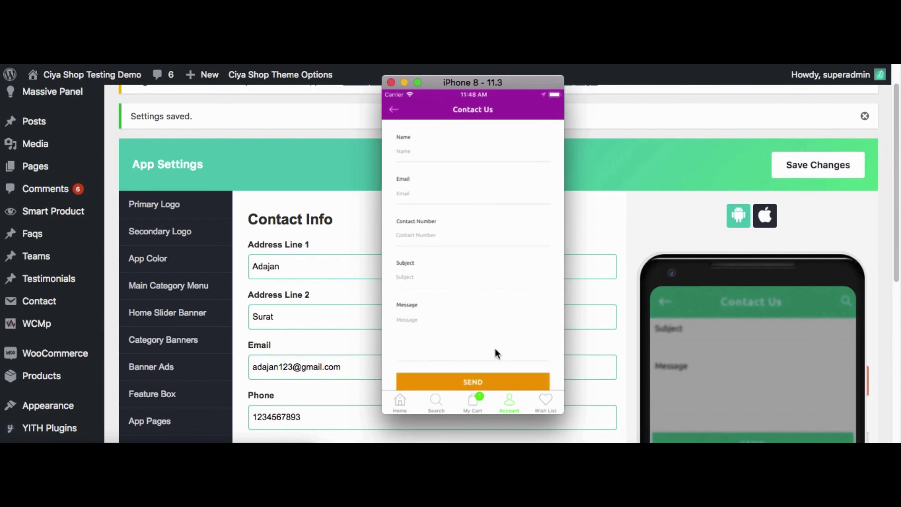
{"action": "left_click_drag", "start_coordinate": [493, 363], "coordinate": [494, 252]}
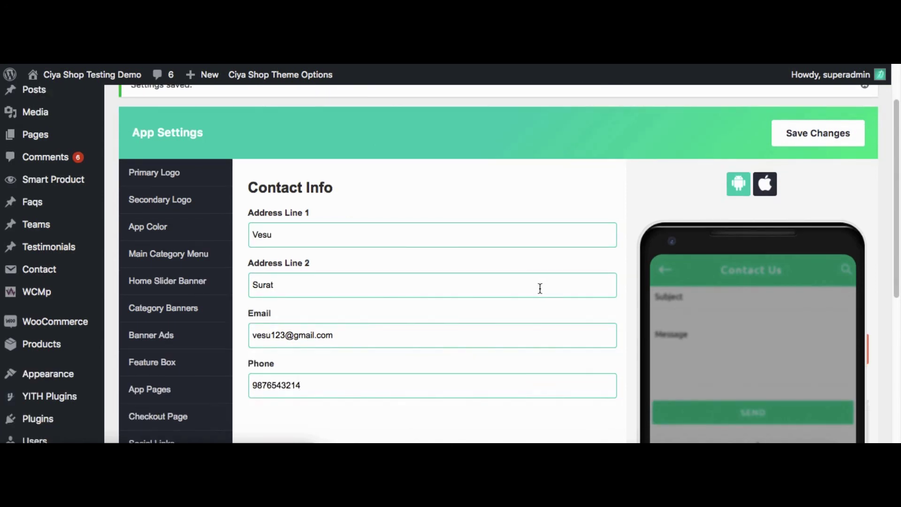
Save the updated address, email and phone, then view them on the app's Contact Us page.
{"action": "left_click", "coordinate": [807, 134]}
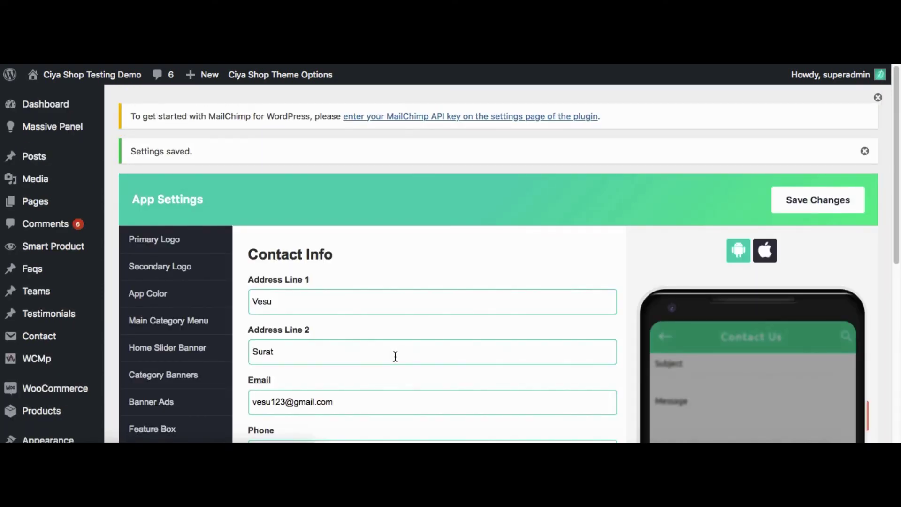
{"action": "scroll", "coordinate": [373, 364], "scroll_direction": "down", "scroll_amount": 2}
{"action": "left_click", "coordinate": [454, 442]}
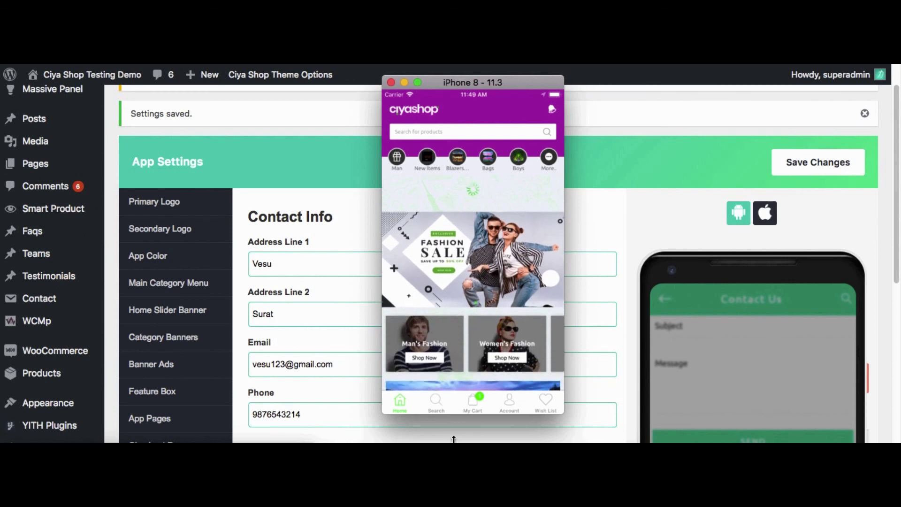
{"action": "left_click", "coordinate": [508, 410]}
{"action": "left_click_drag", "start_coordinate": [435, 280], "coordinate": [441, 331]}
{"action": "left_click", "coordinate": [405, 324]}
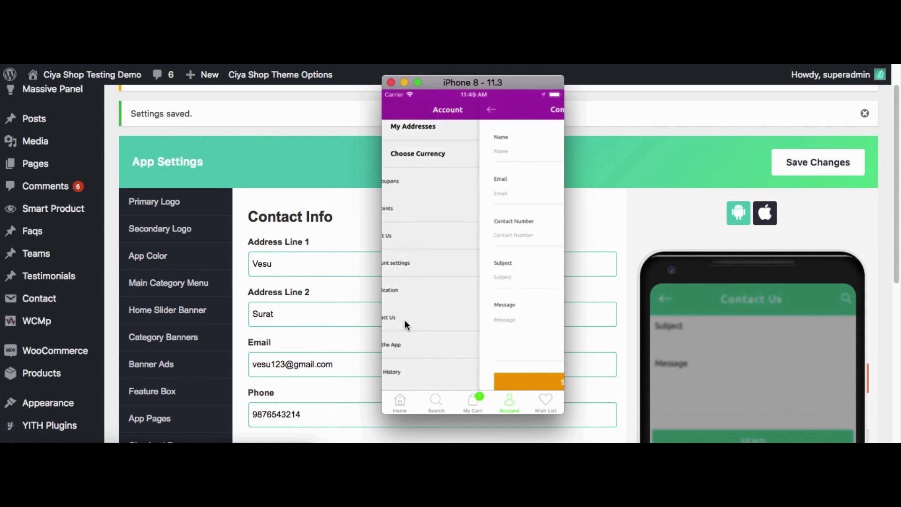
{"action": "left_click_drag", "start_coordinate": [481, 370], "coordinate": [491, 272]}
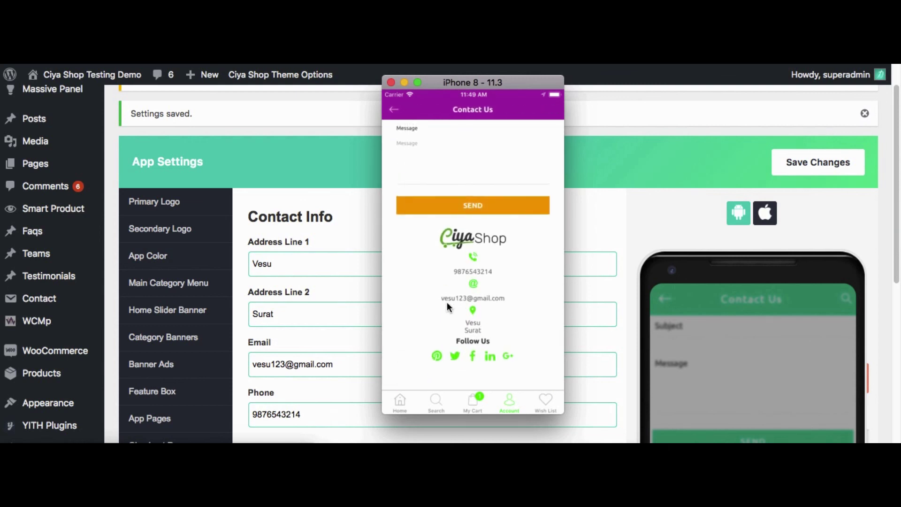